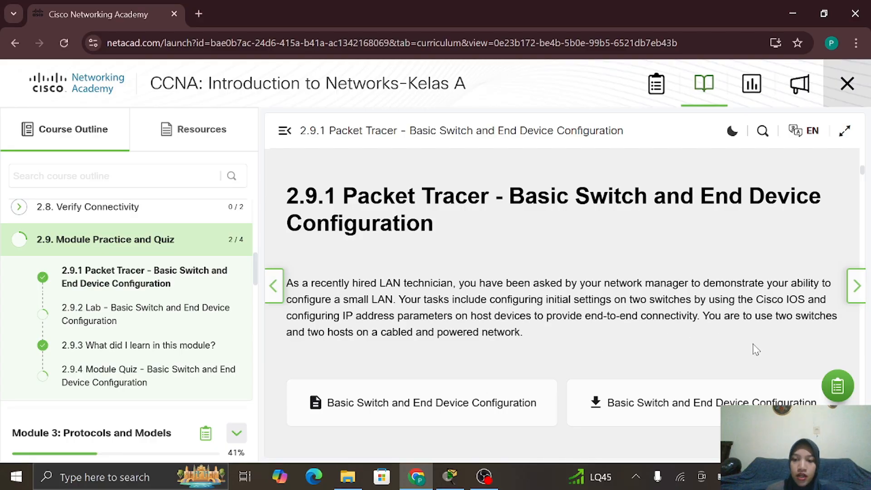
Restore the Packet Tracer window showing the Basic Switch and End Device Configuration activity
left_click(456, 478)
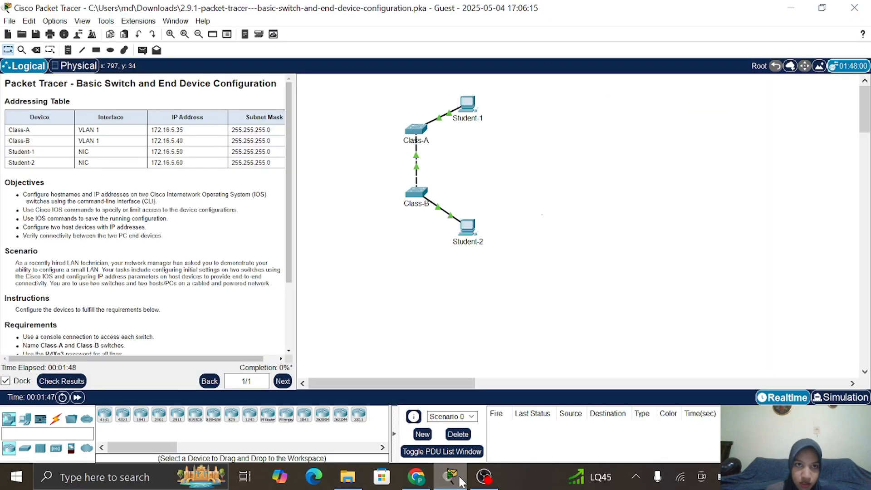
Change the user profile from Guest to the student's full name and e-mail address, and save it
left_click(78, 35)
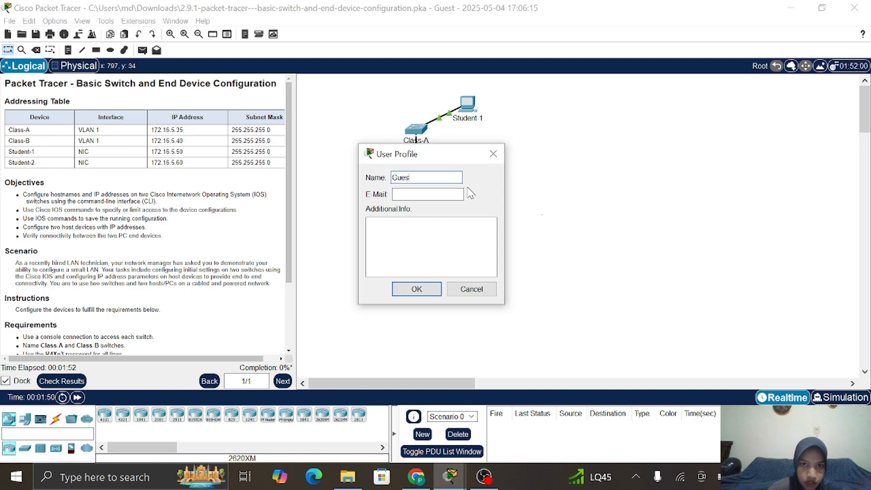
key("BackSpace")
key("BackSpace")
key("BackSpace")
key("BackSpace")
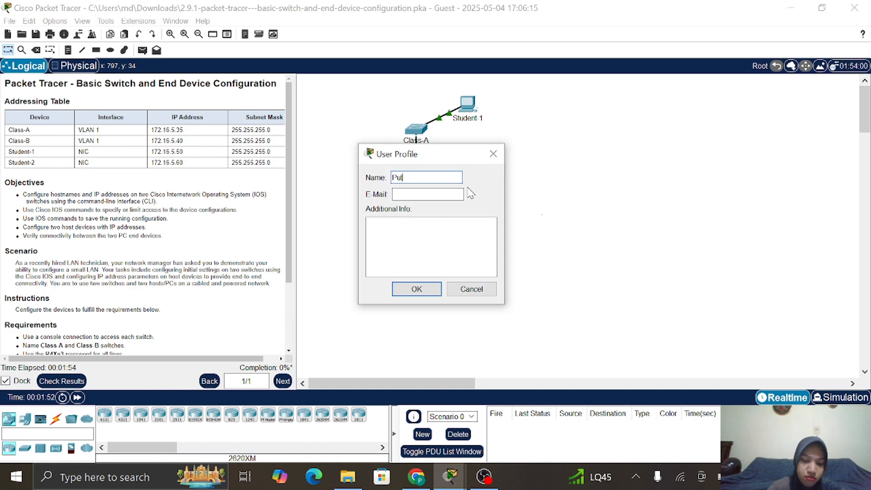
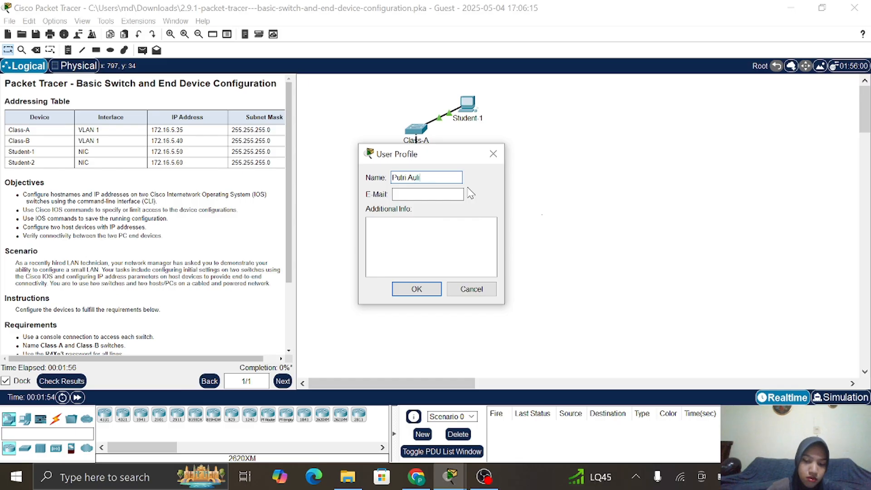
left_click(431, 191)
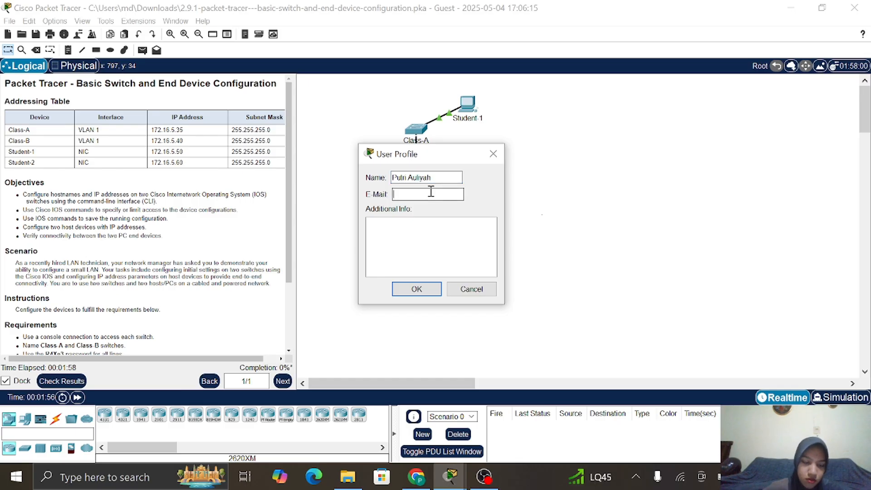
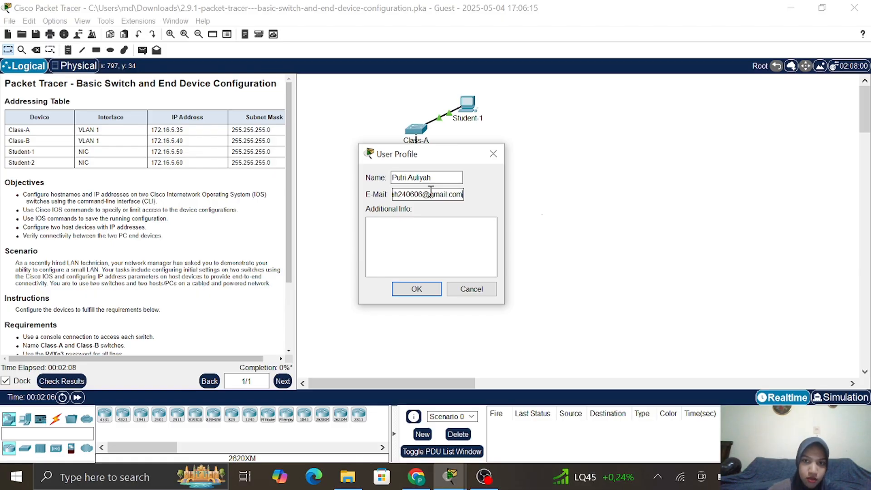
left_click(425, 289)
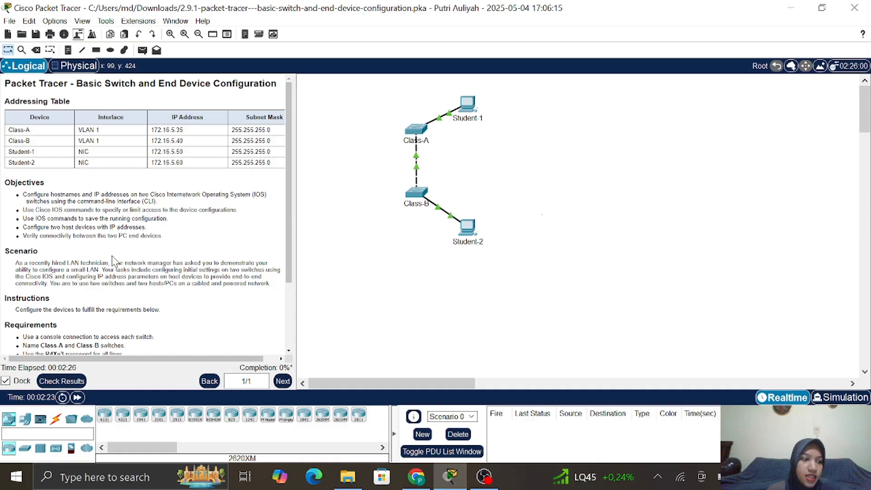
Scroll the instructions to Requirements and highlight the console-connection bullet
scroll(117, 308, "down", 3)
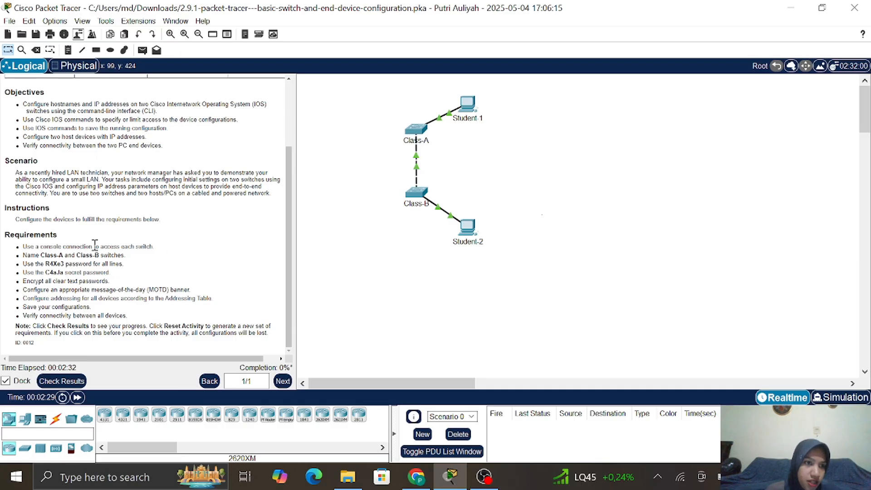
left_click_drag(23, 246, 141, 245)
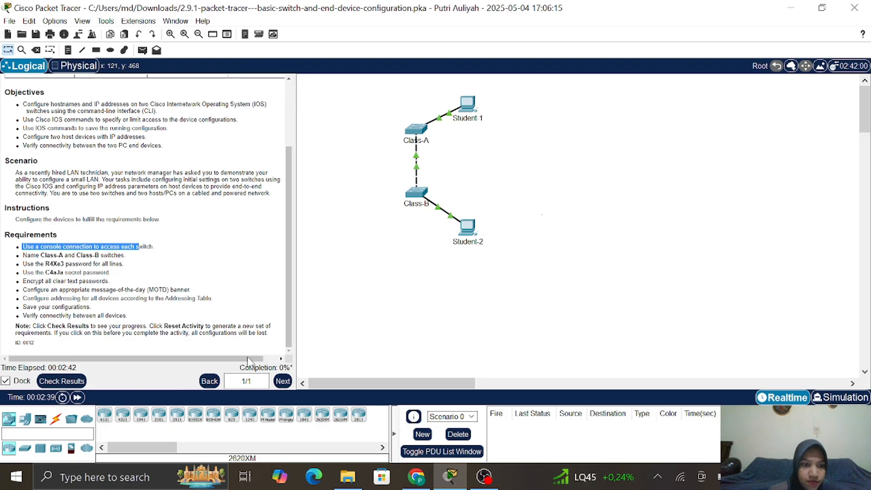
Connect a console cable from Student-1's RS 232 port to Class-A's Console port
left_click(59, 420)
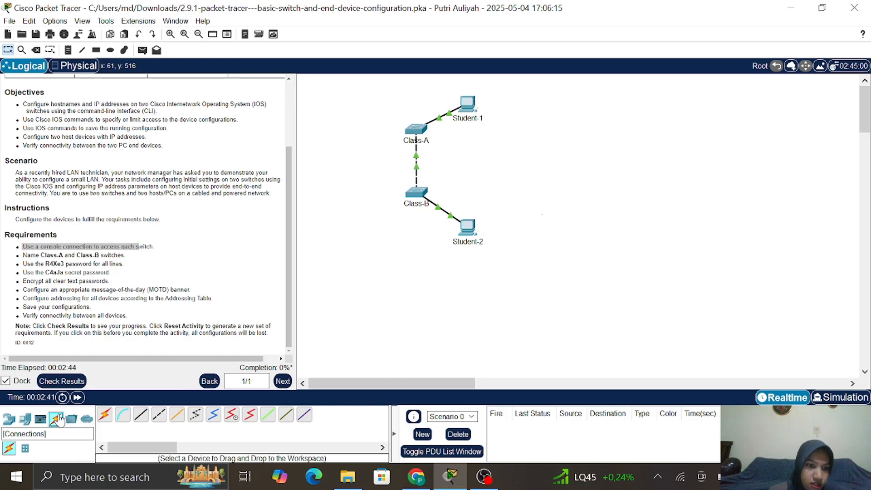
left_click(124, 417)
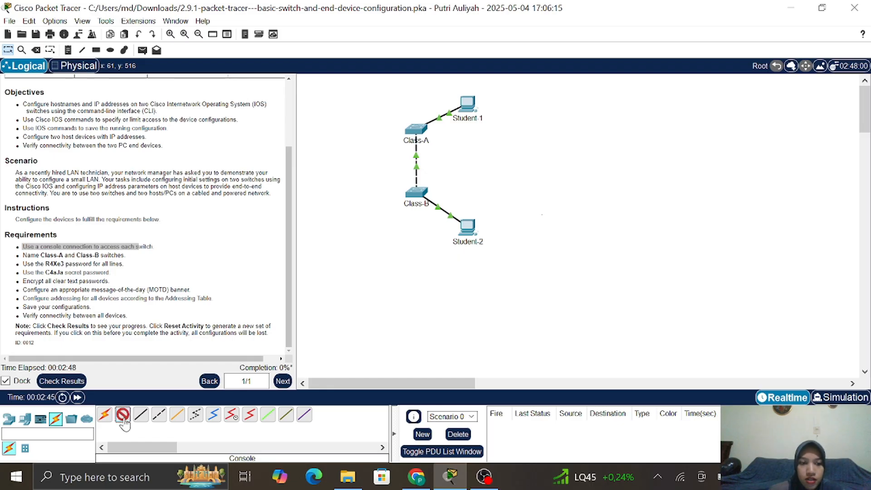
left_click(473, 110)
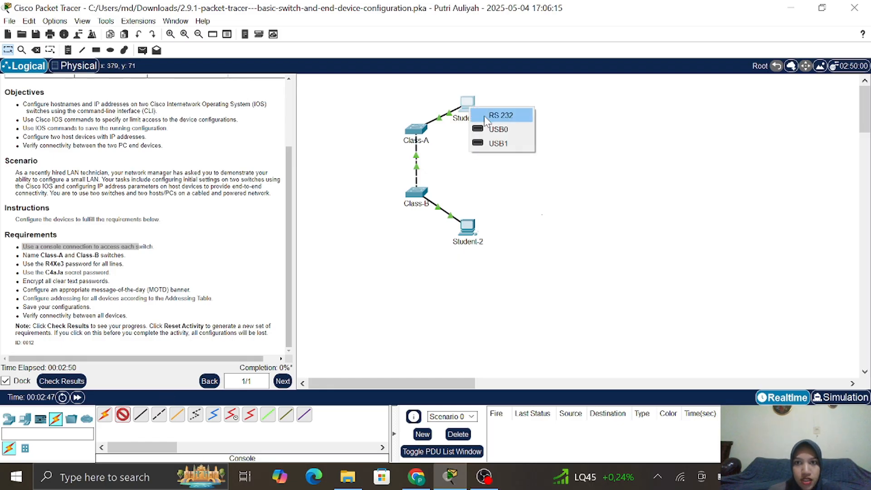
left_click(484, 116)
left_click(417, 131)
left_click(443, 141)
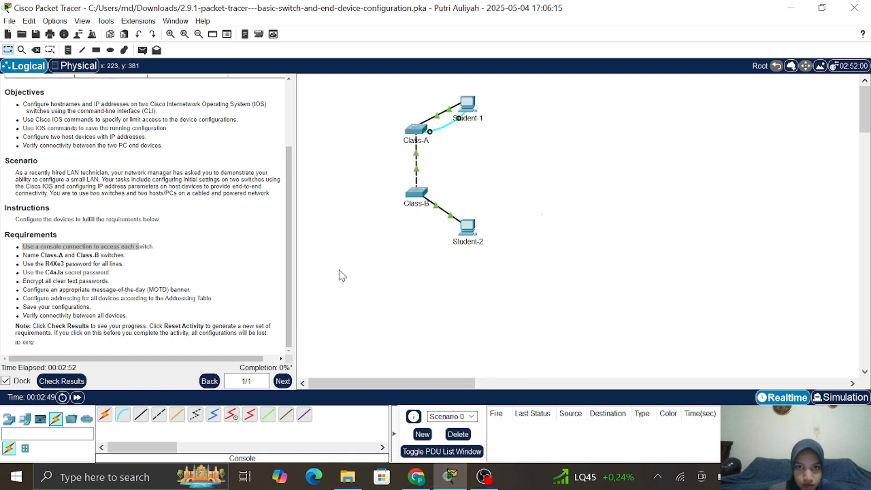
Connect a console cable from Student-2's RS 232 port to Class-B's Console port
left_click(123, 417)
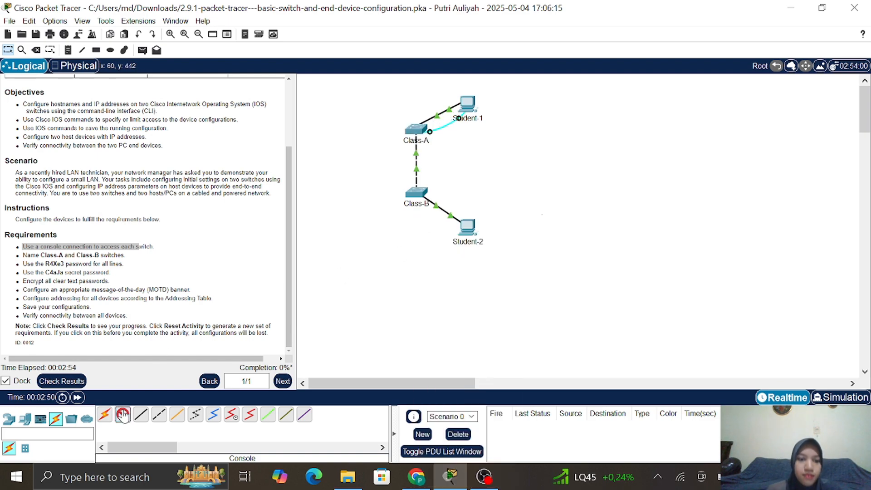
left_click(470, 230)
left_click(499, 240)
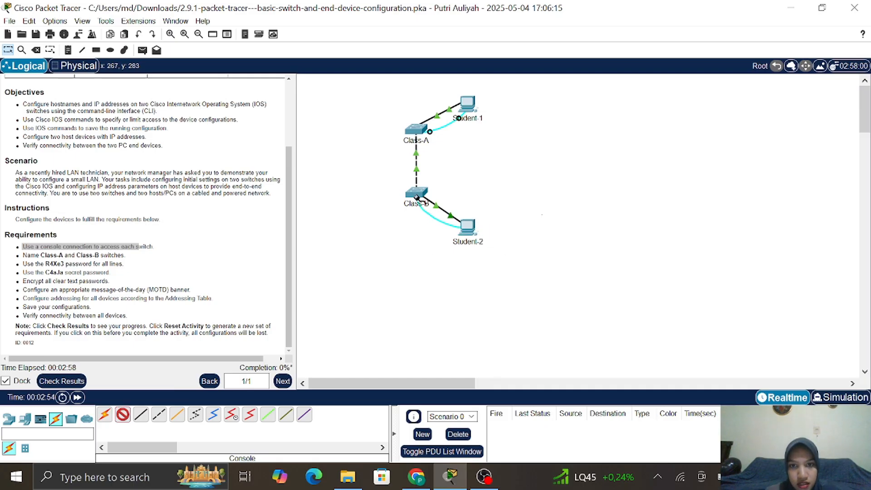
left_click(416, 193)
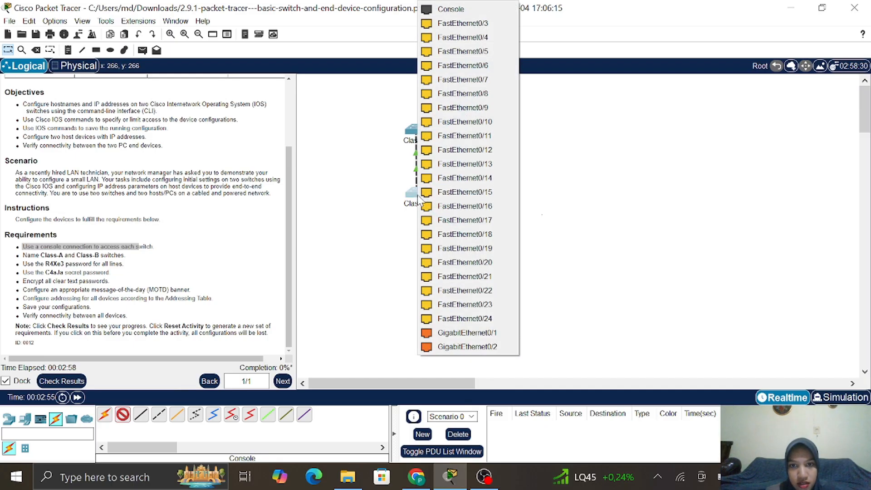
left_click(467, 8)
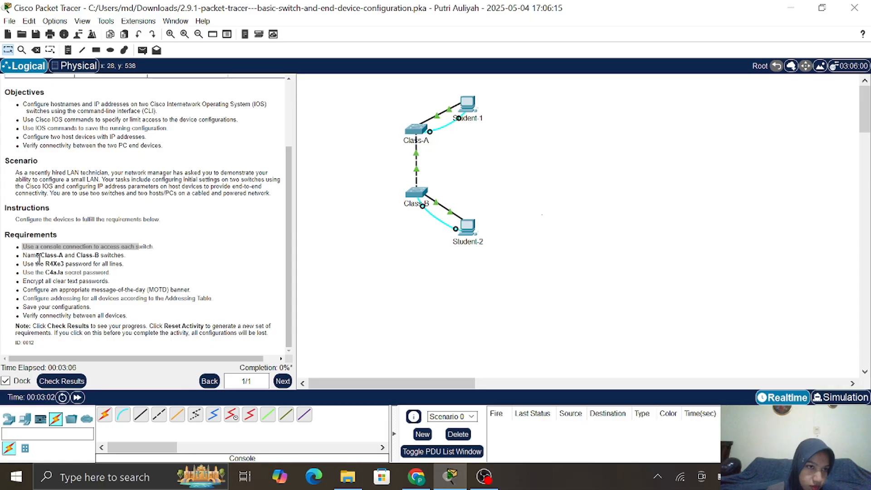
left_click_drag(23, 255, 133, 259)
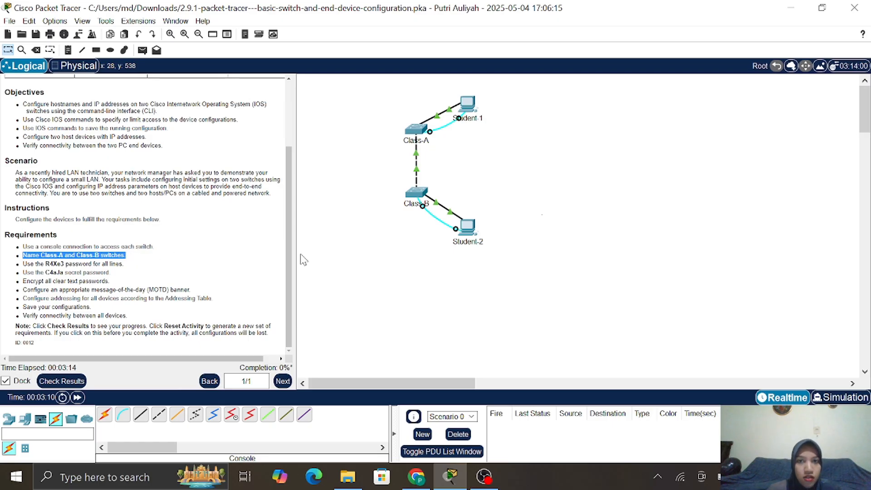
Open Student-1's Desktop Terminal with the default 9600 baud settings to reach the switch console
left_click(529, 195)
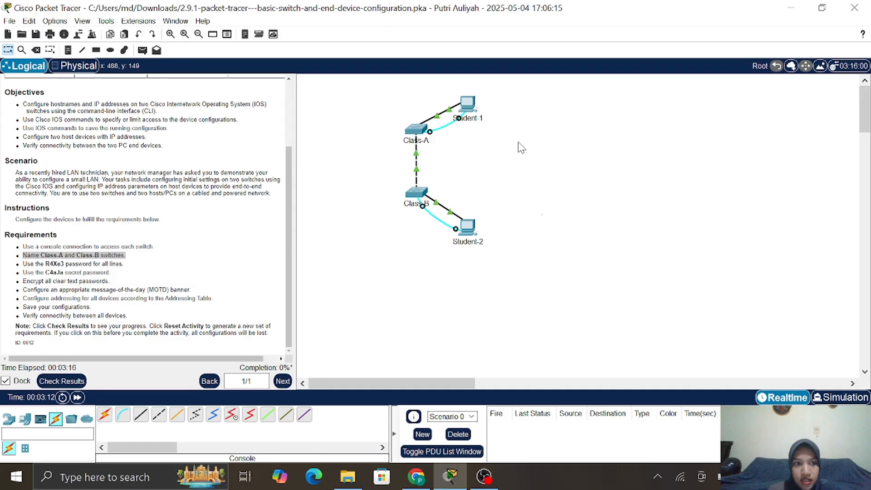
left_click(472, 105)
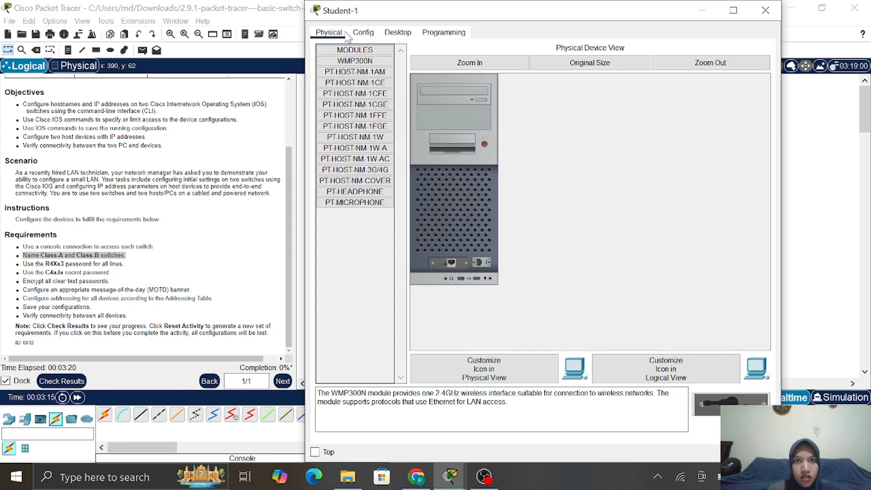
left_click(398, 32)
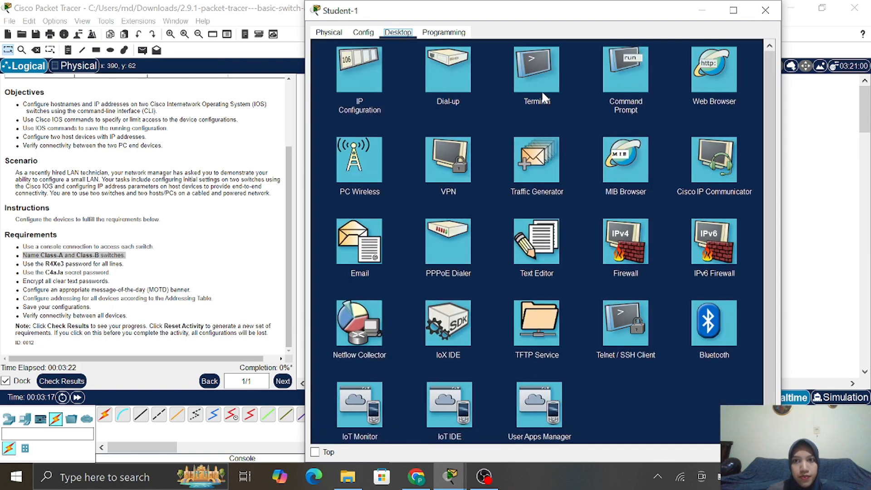
left_click(544, 94)
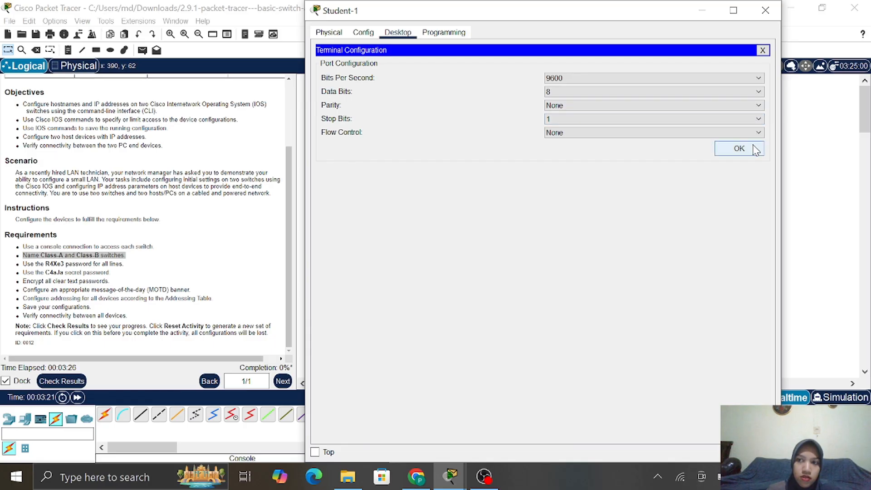
left_click(739, 148)
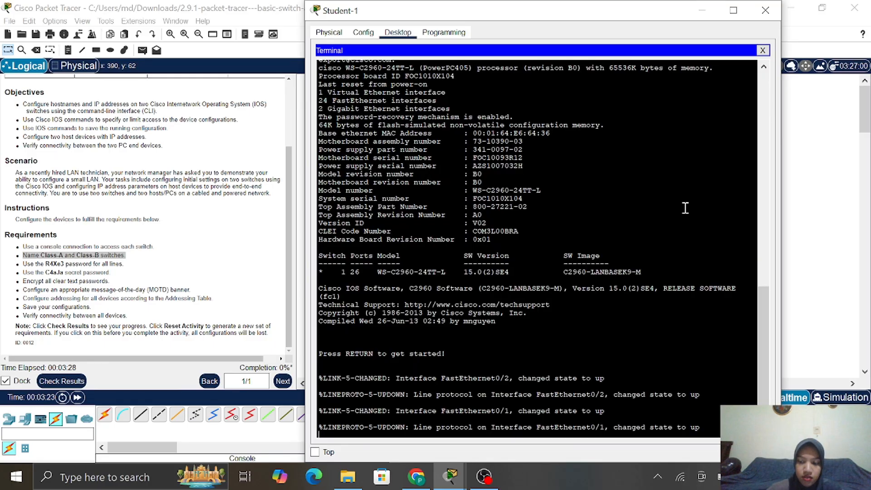
Enter enable and config terminal on the switch, then set its hostname to Class-A
key("Return")
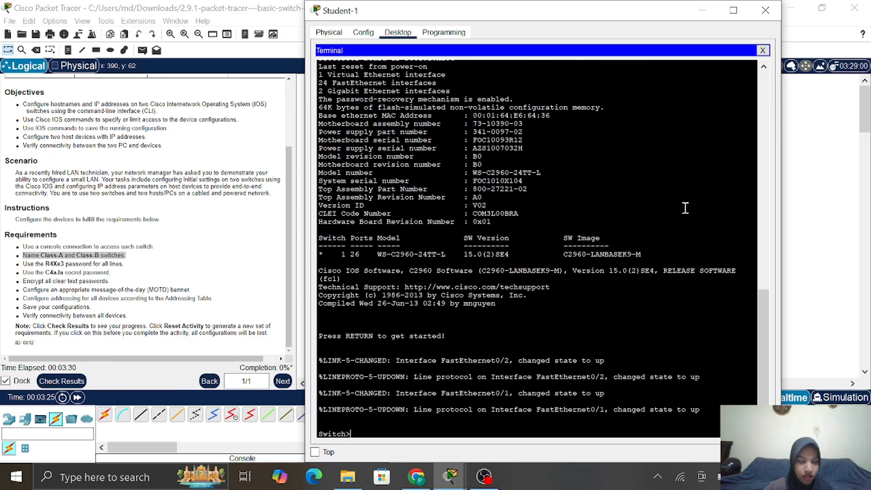
type("e")
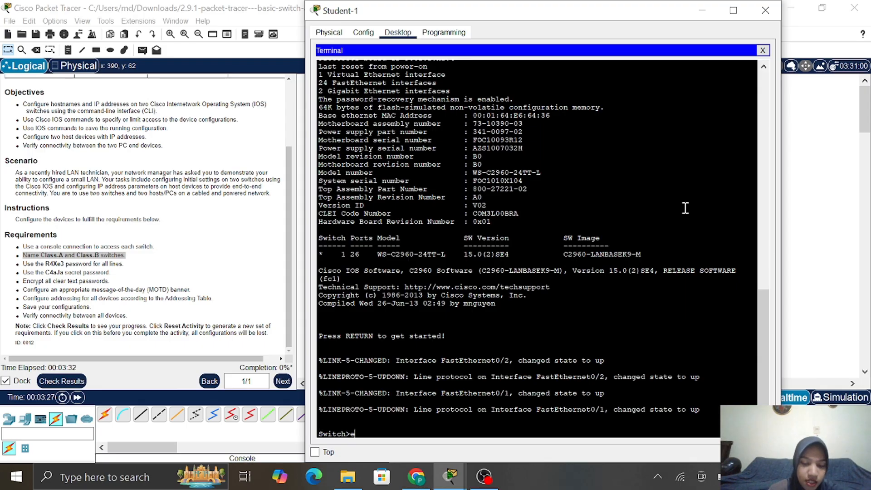
type("na")
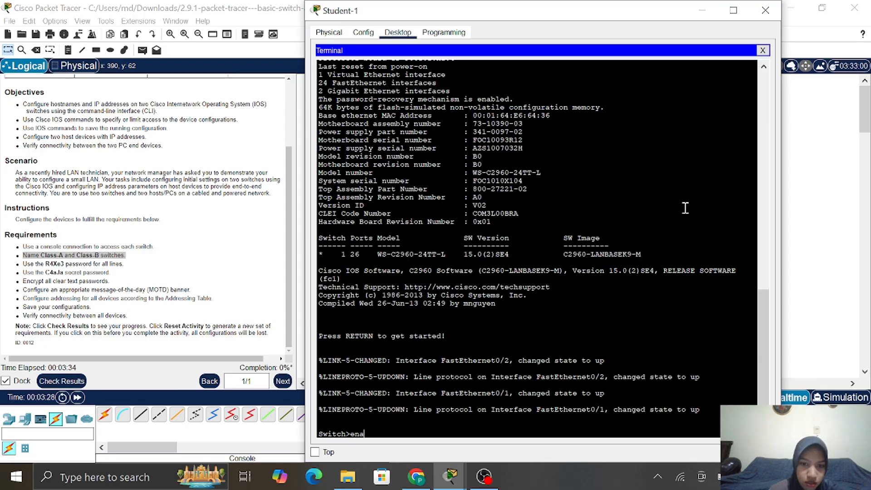
type("ble")
key("Return")
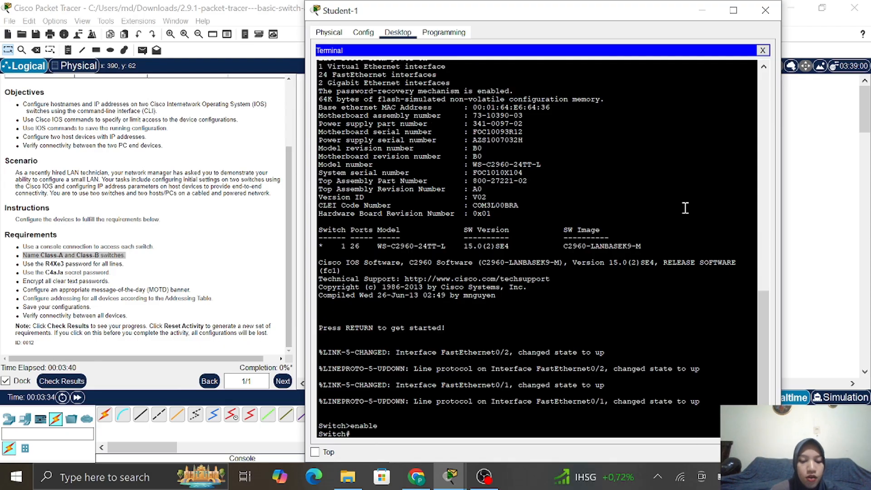
type("con")
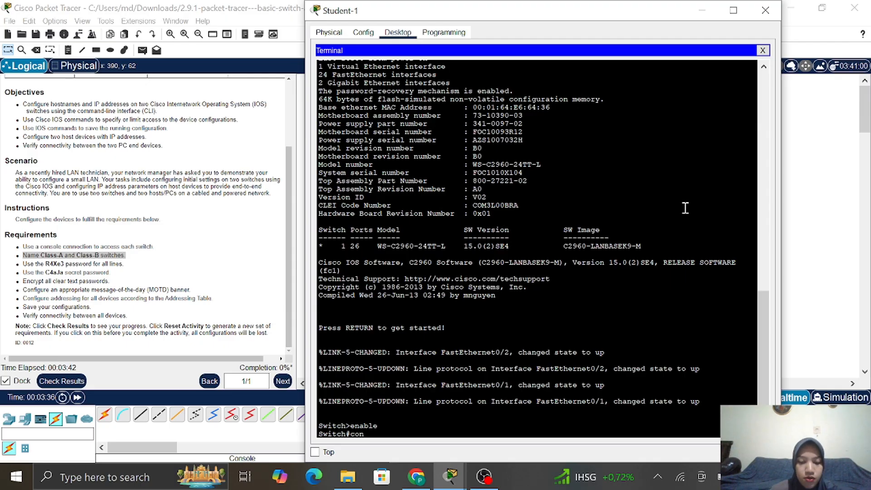
type("fig")
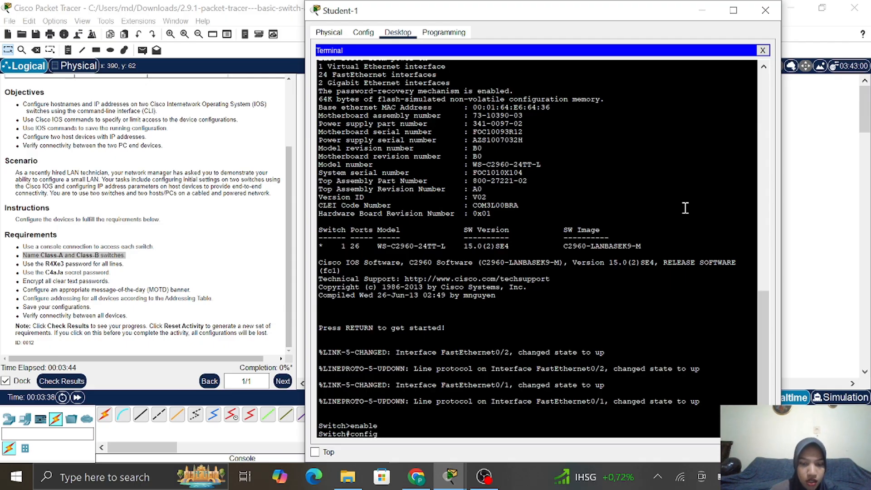
type(" terminal")
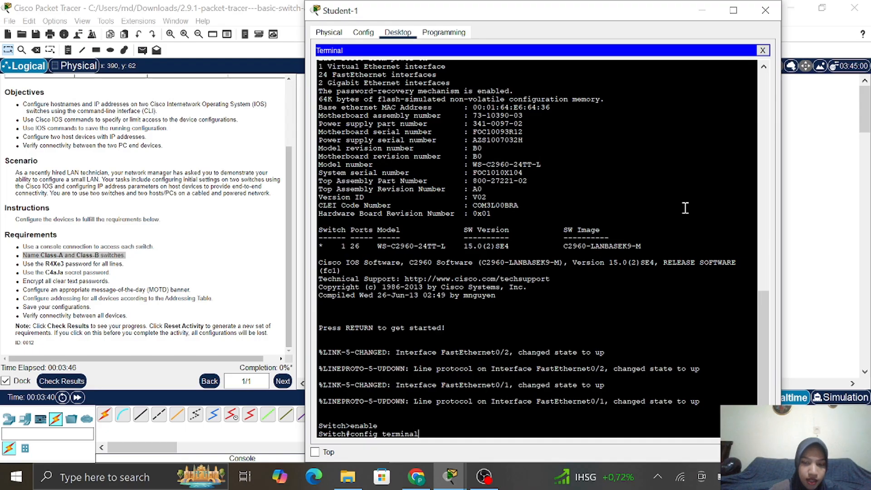
key("Return")
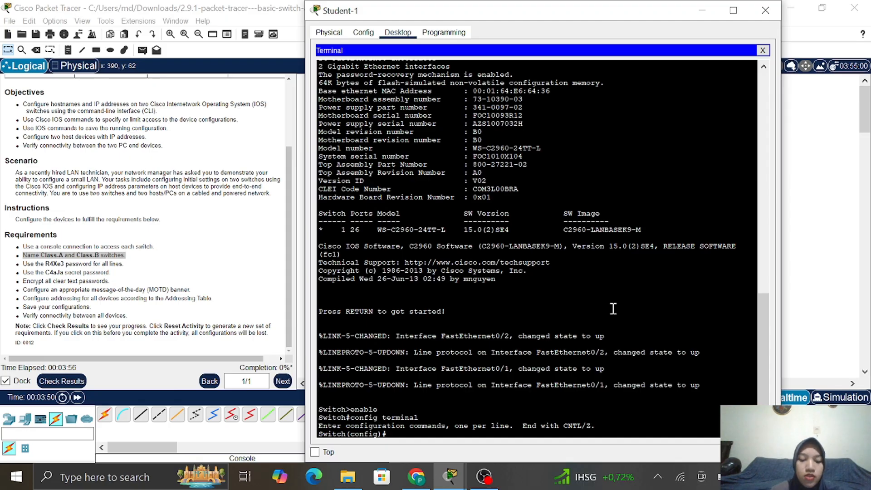
type("st")
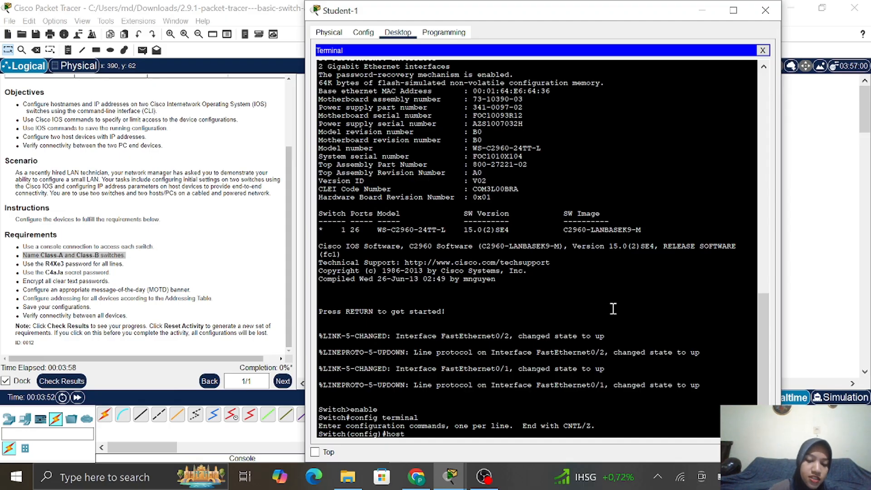
type("name ")
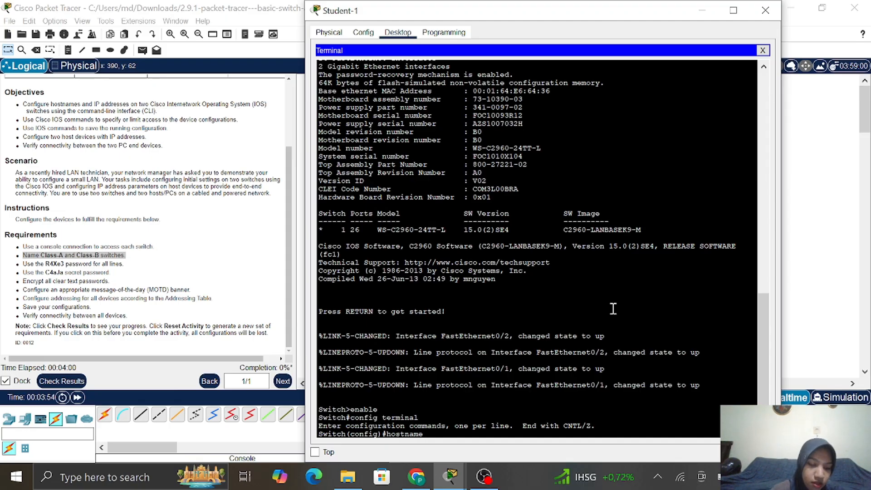
type("Class")
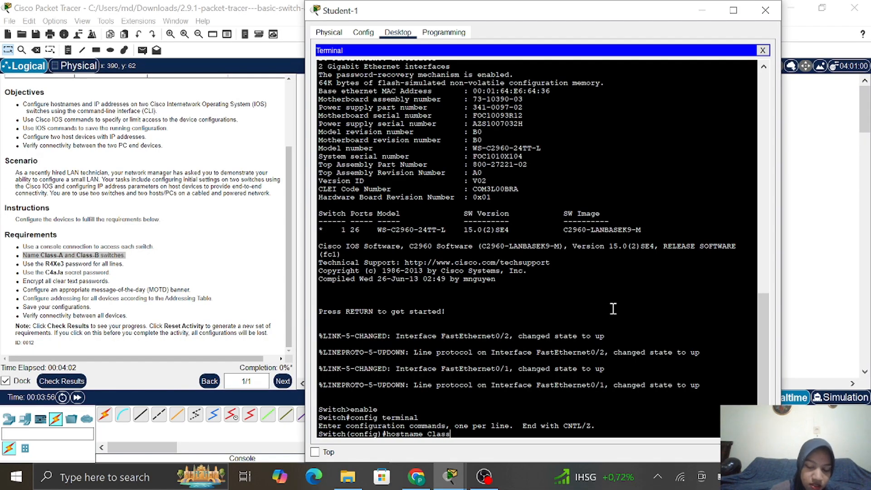
type("-")
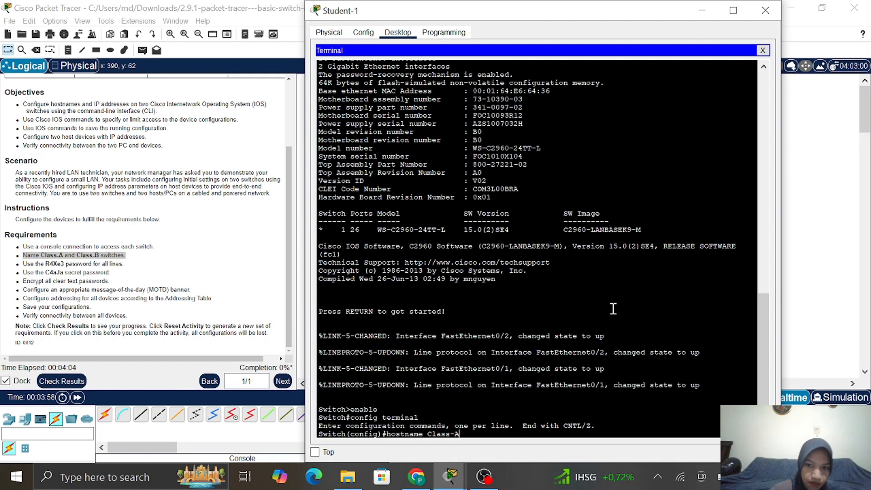
type("A")
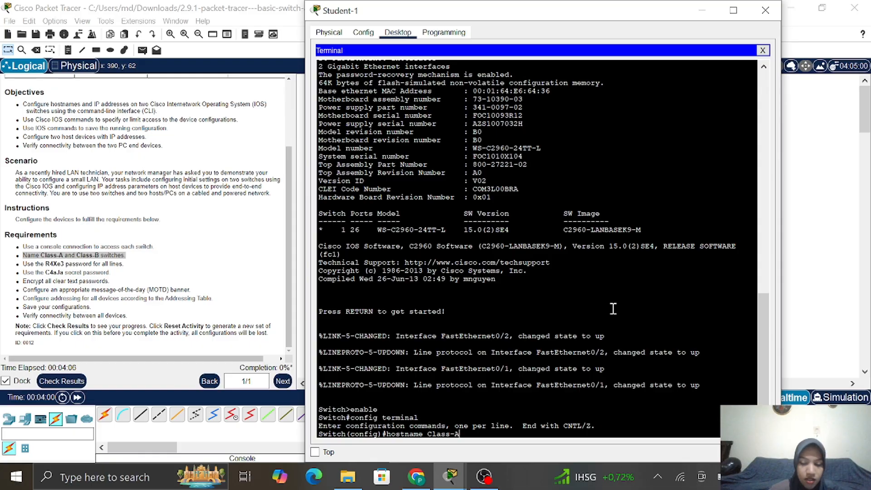
key("Return")
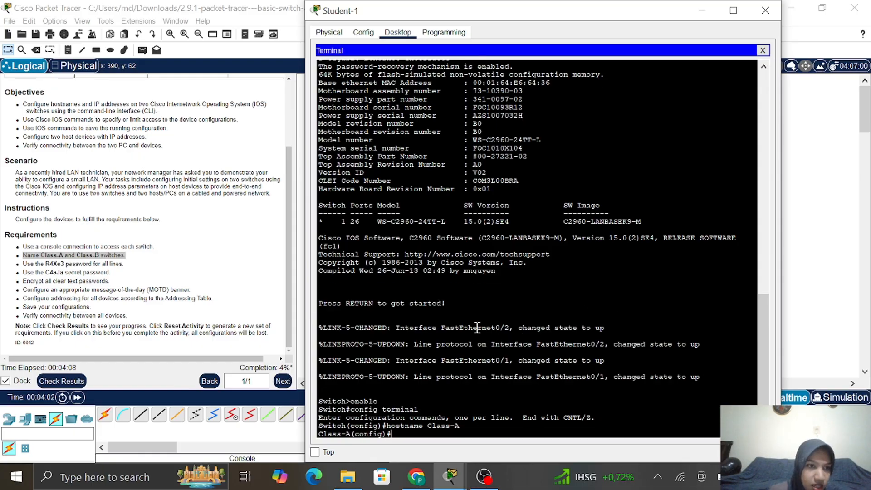
left_click(28, 268)
Enter line console 0 configuration on Class-A and begin typing the password command
left_click_drag(45, 265, 19, 265)
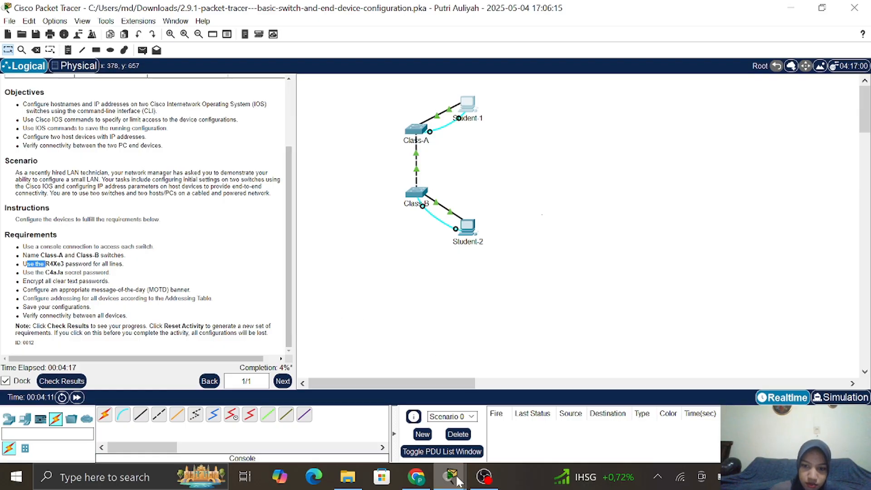
mouse_move(460, 473)
left_click(497, 430)
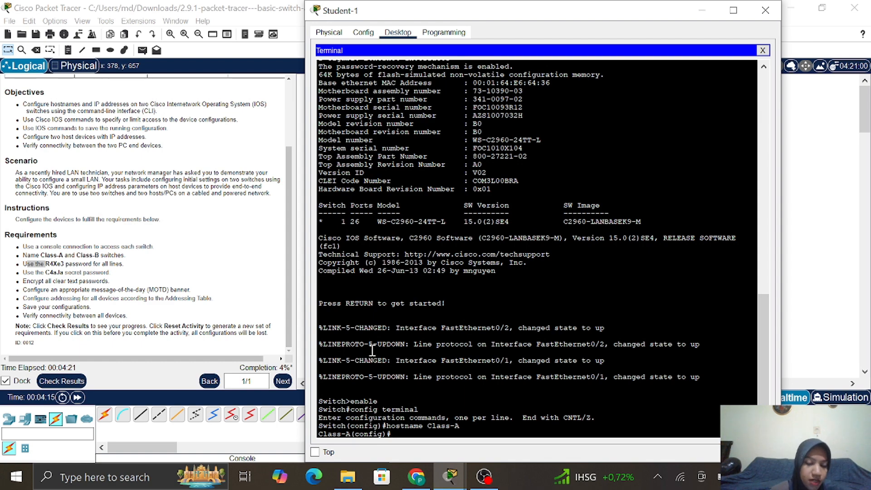
type("line")
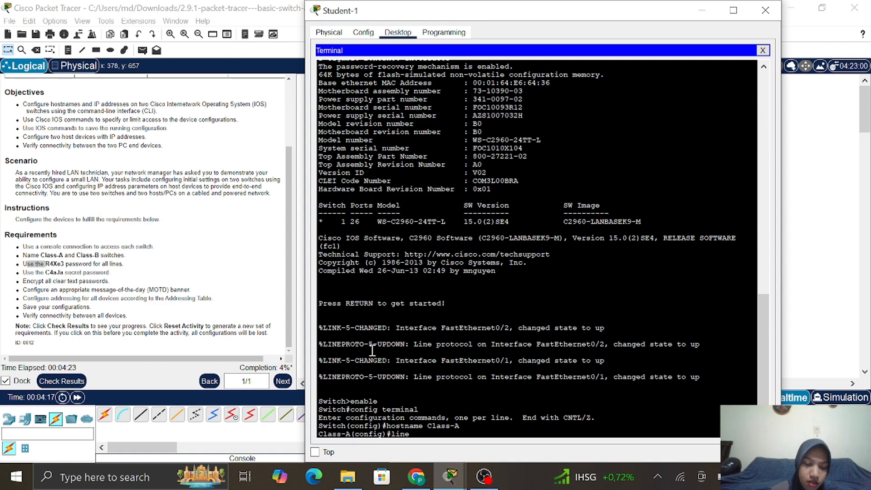
type(" console")
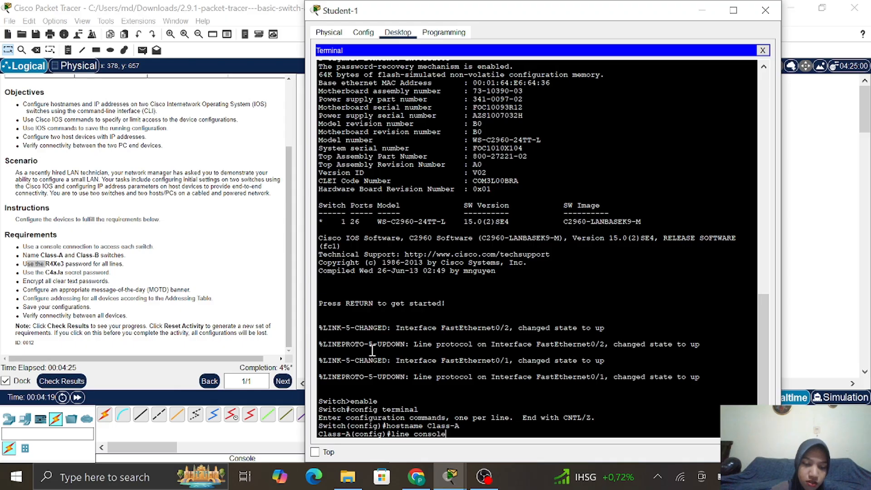
type(" 0")
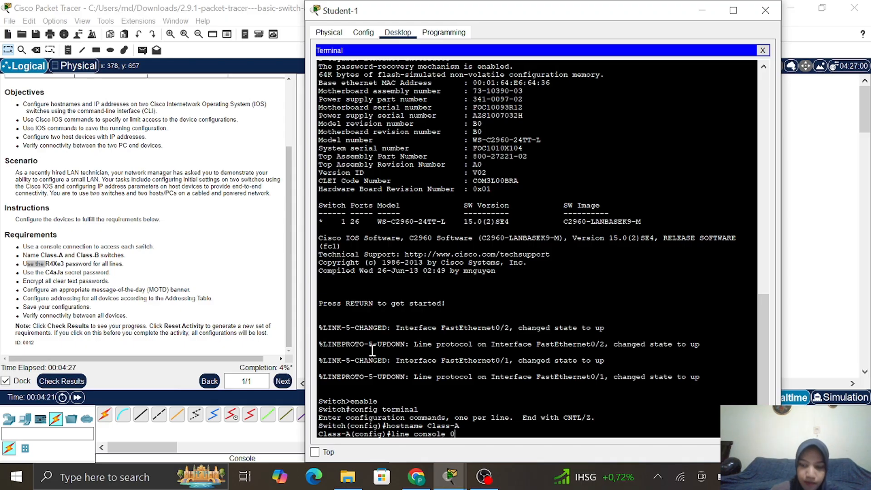
key("Return")
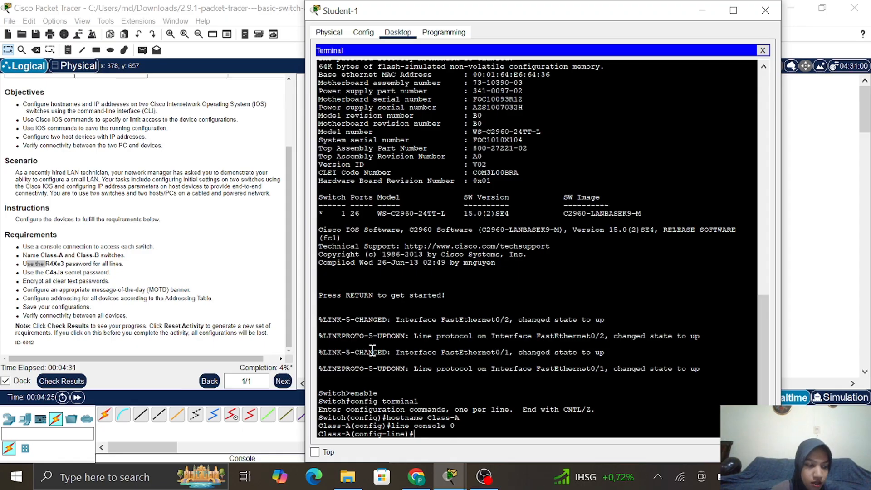
type("passwo")
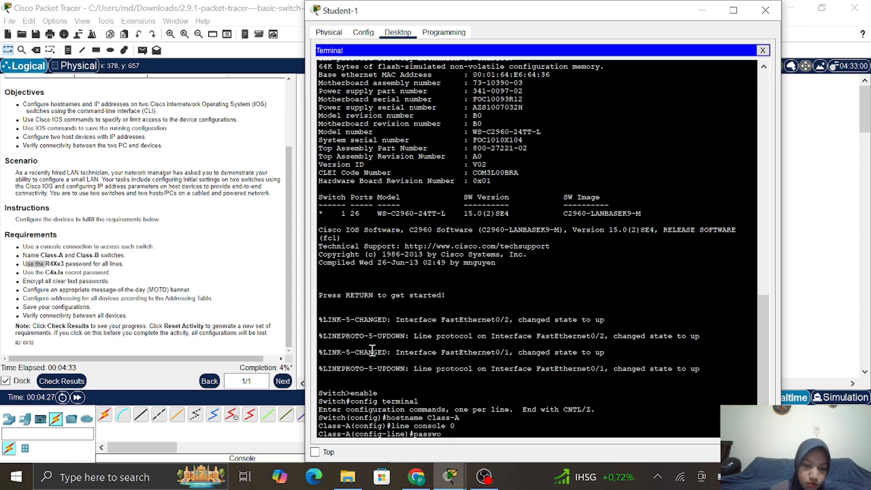
type("r")
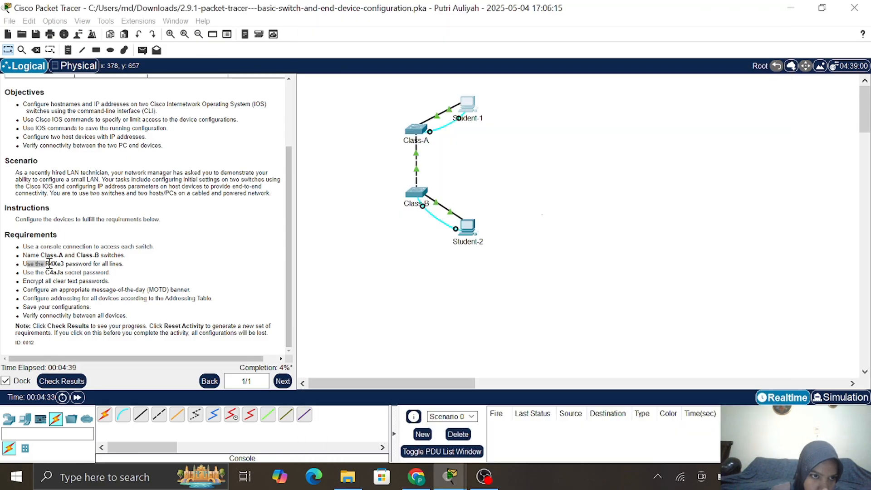
Copy the required line password from the activity instructions and paste it into the Class-A terminal
left_click(56, 262)
left_click_drag(46, 264, 55, 267)
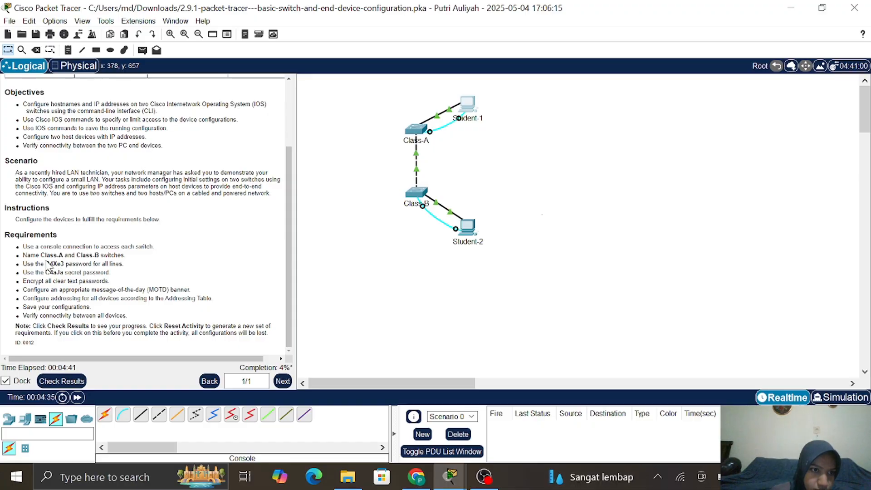
double_click(56, 266)
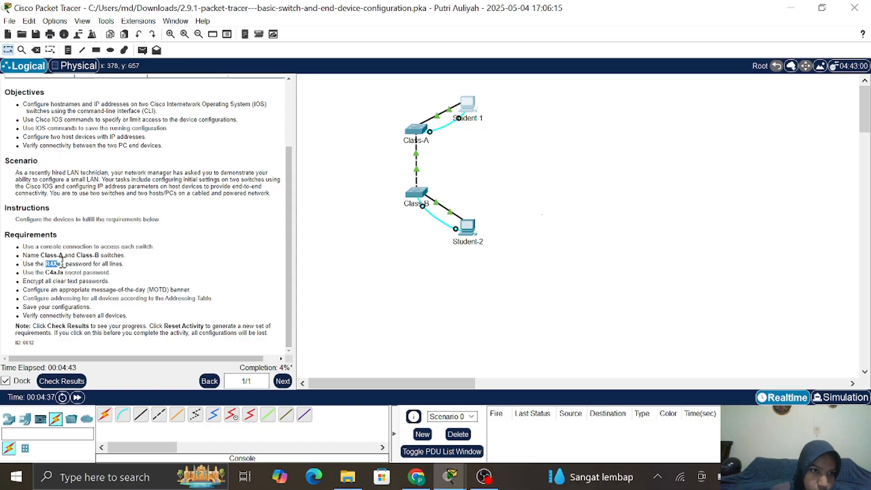
left_click(47, 266)
left_click_drag(44, 265, 63, 264)
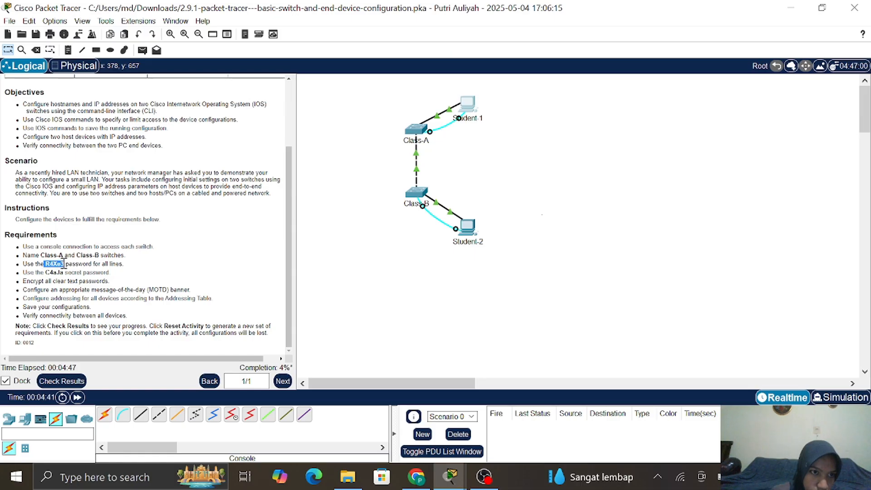
right_click(60, 264)
left_click(89, 272)
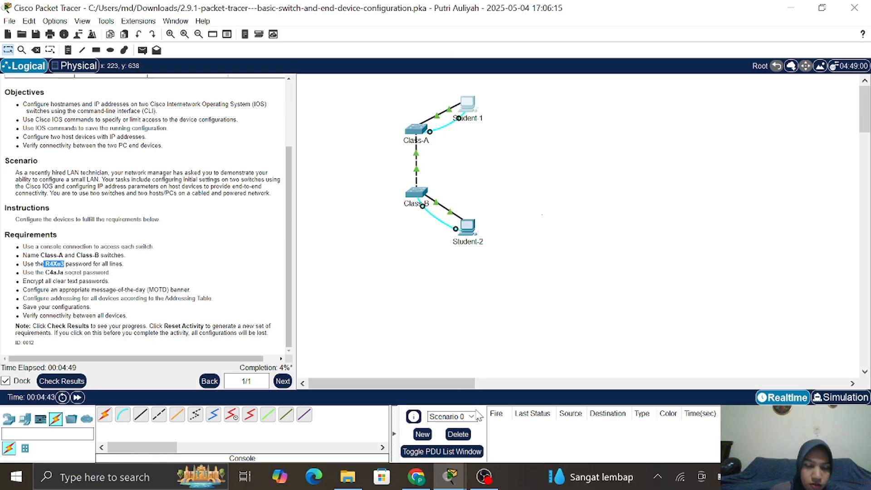
mouse_move(450, 477)
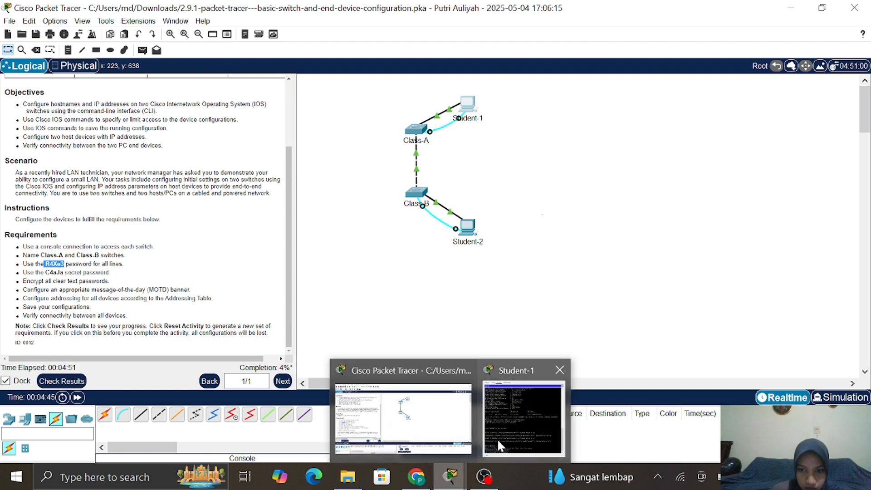
left_click(497, 441)
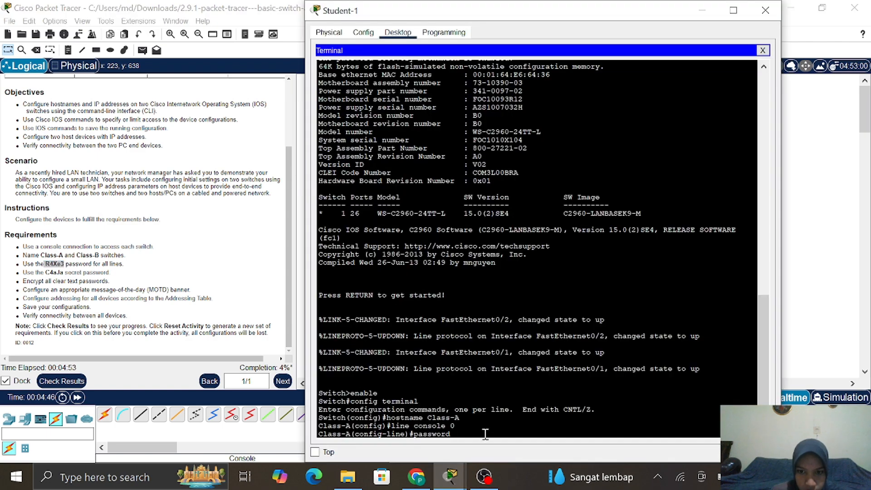
right_click(486, 434)
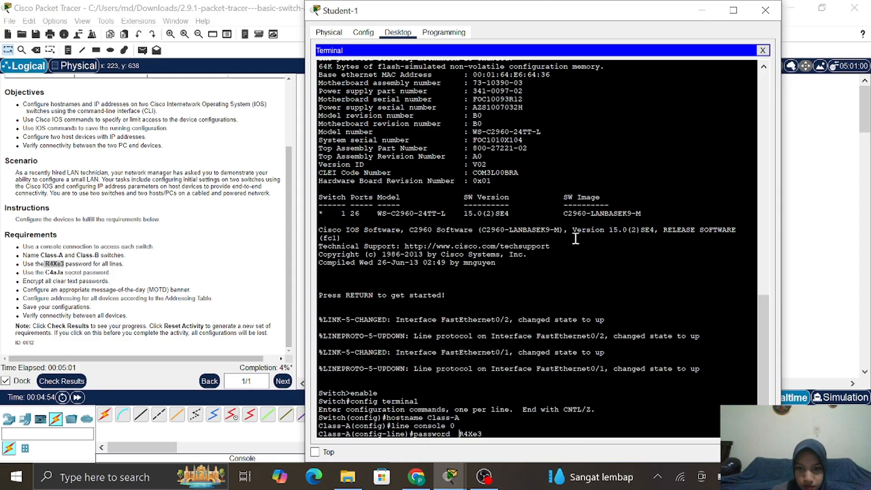
Set console line 0's password to the required line password and enable login
key("BackSpace")
key("BackSpace")
key("BackSpace")
key("BackSpace")
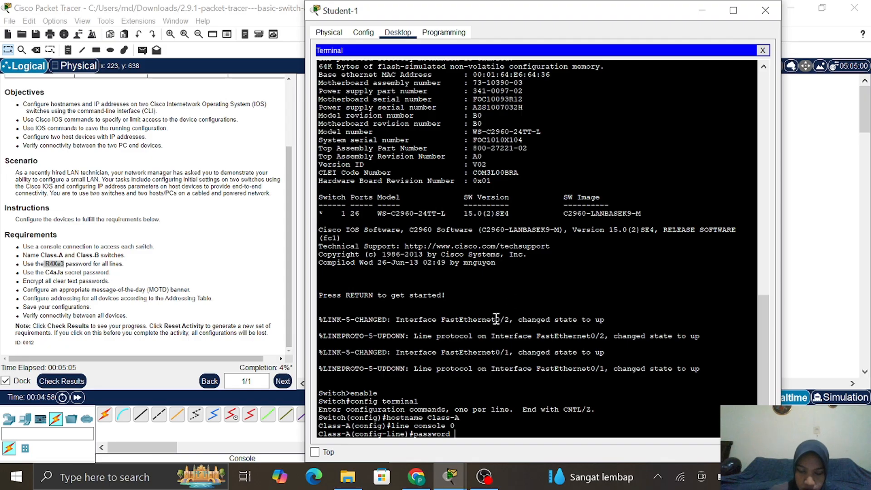
type("R4Xe3")
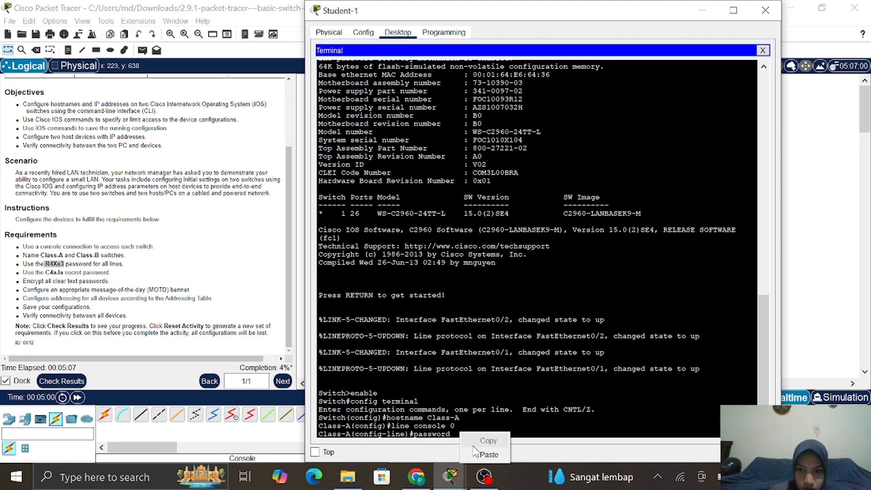
left_click(452, 434)
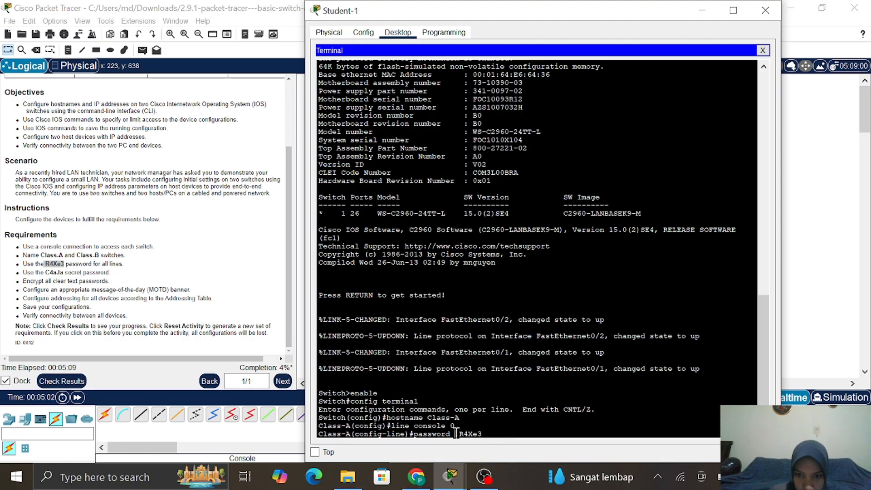
key("Delete")
key("Delete")
key("Delete")
key("Delete")
key("Delete")
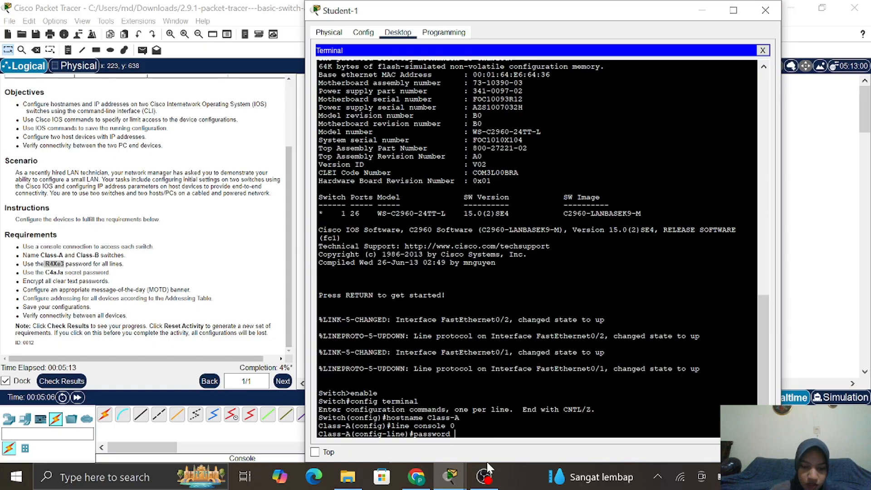
type("R4")
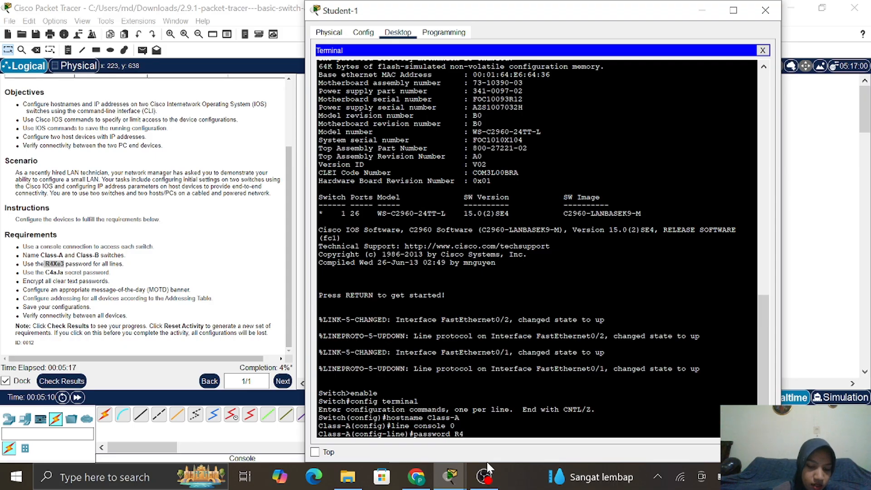
type("Xe3")
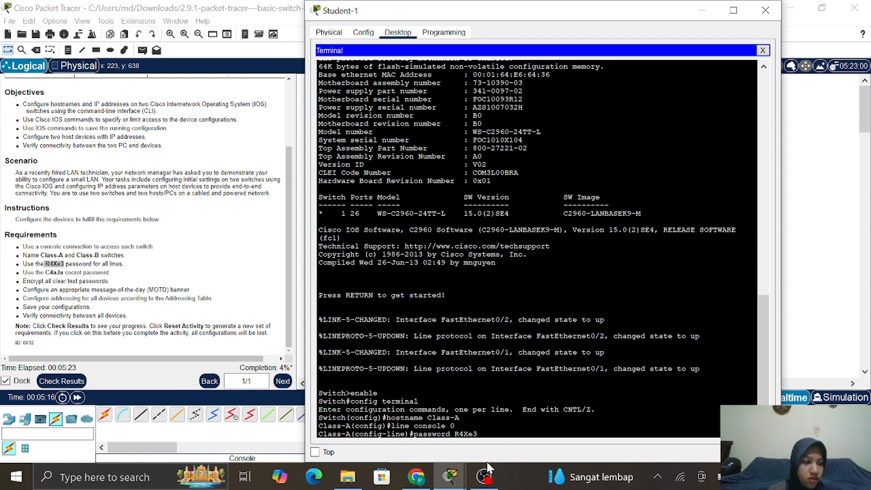
key("Return")
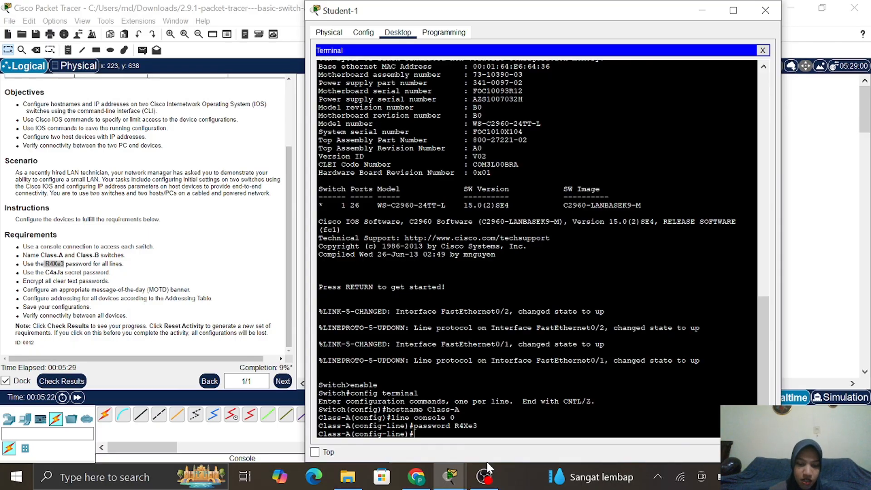
type("login")
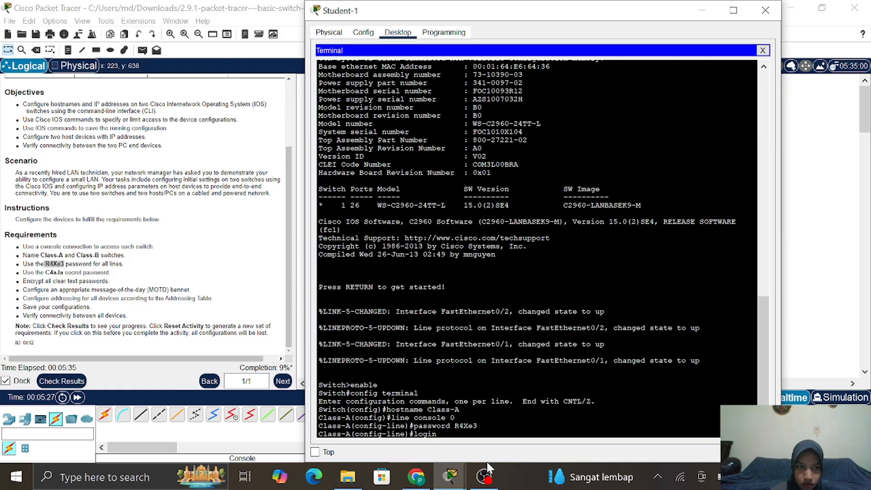
key("Return")
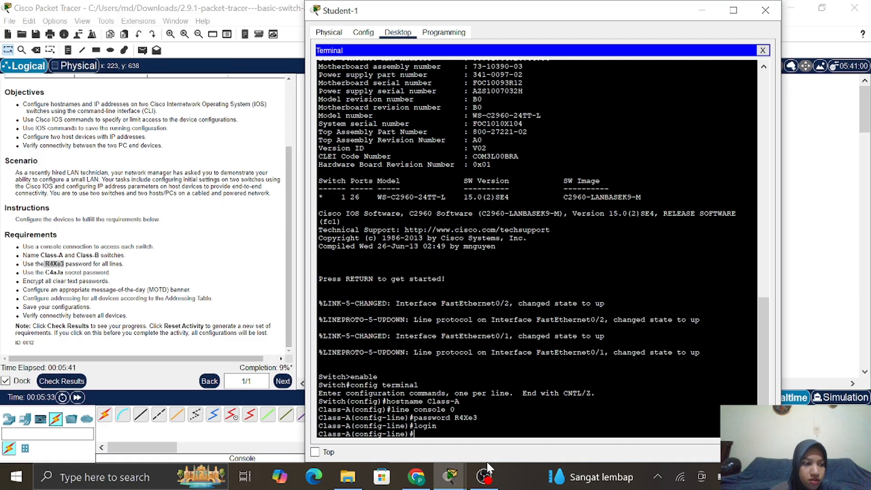
Give vty lines 0 15 the required line password with login, then exit to global configuration
type("l")
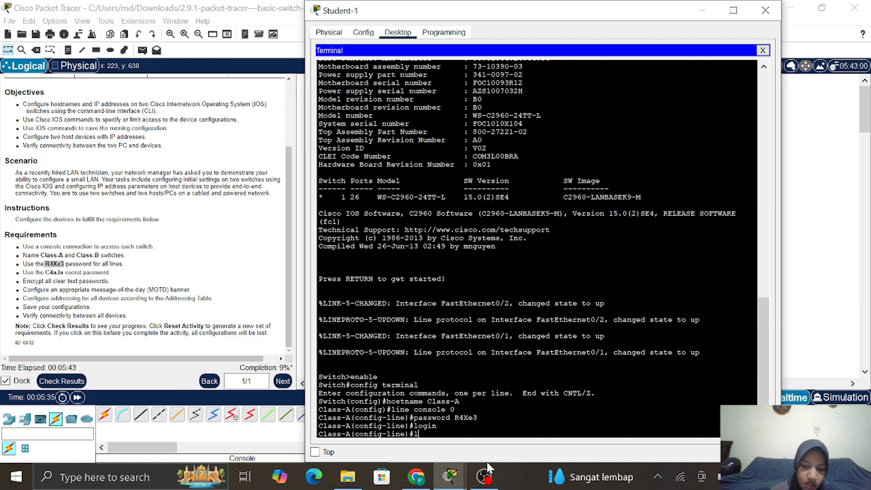
type("ine vty")
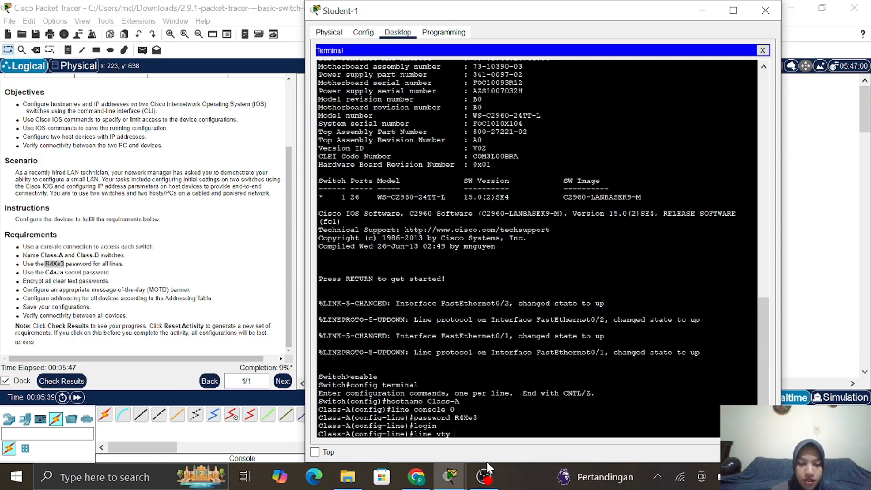
type(" 0 15")
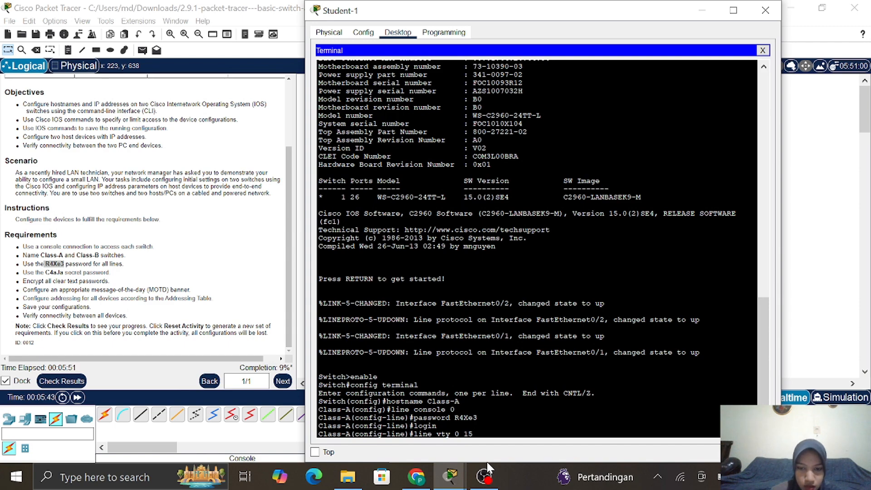
key("Return")
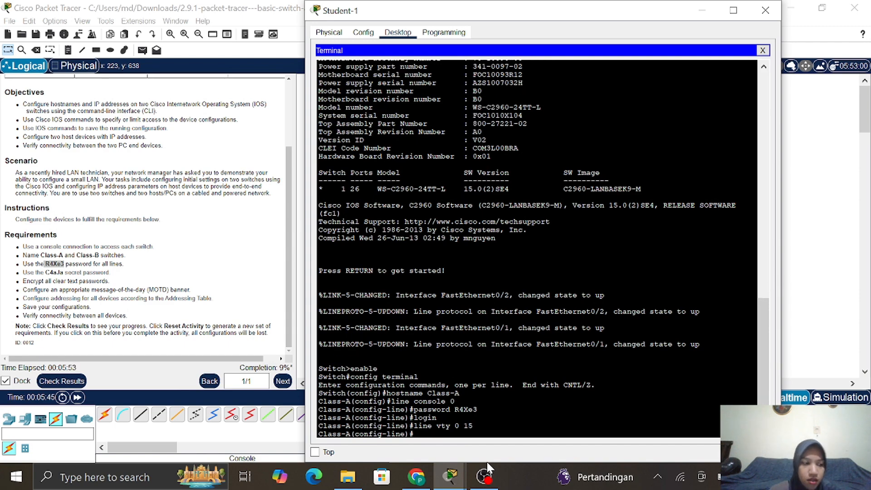
type("pass")
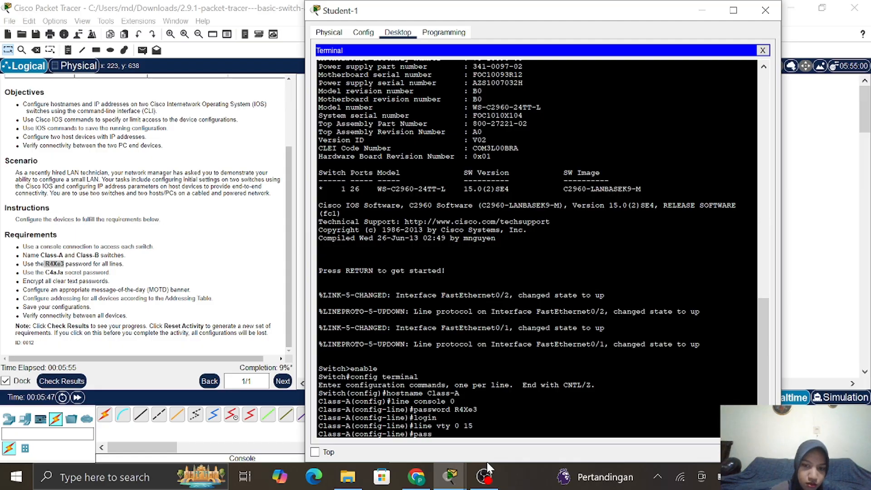
type("word")
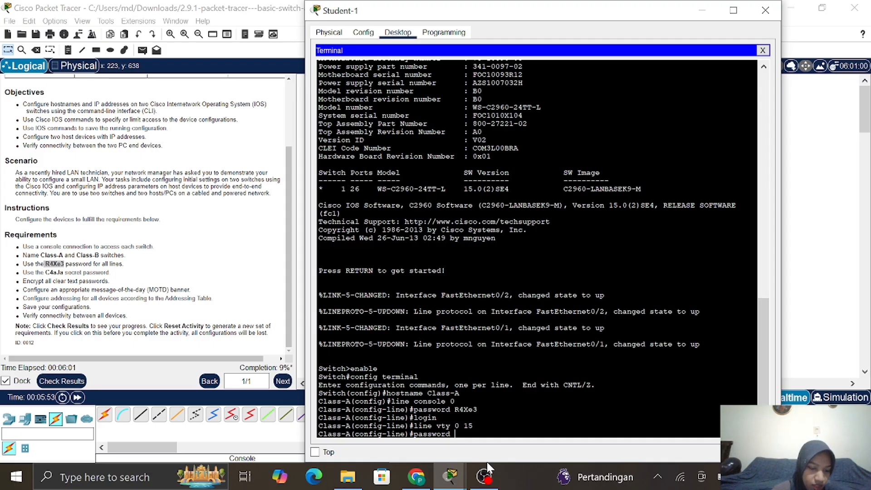
type(" R")
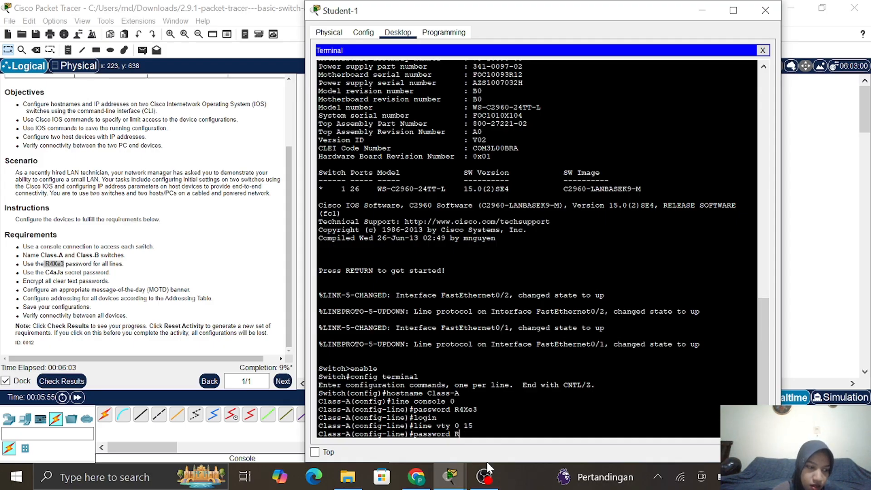
type("4")
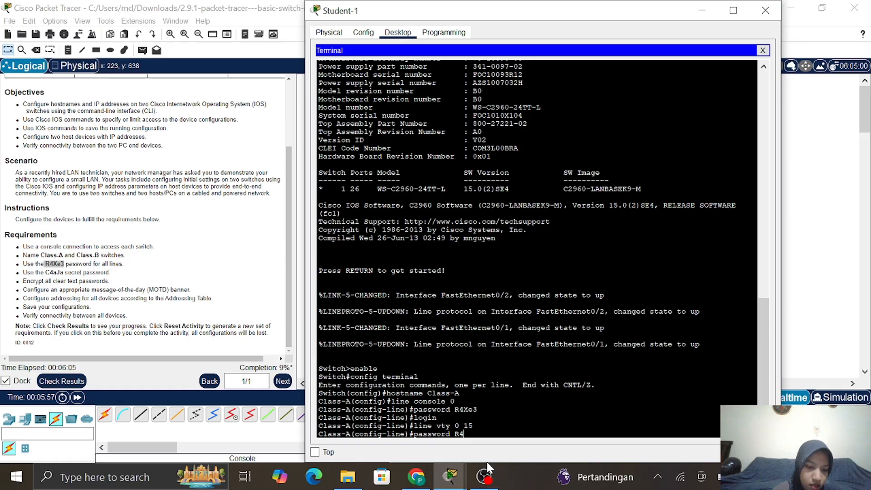
type("Xe3")
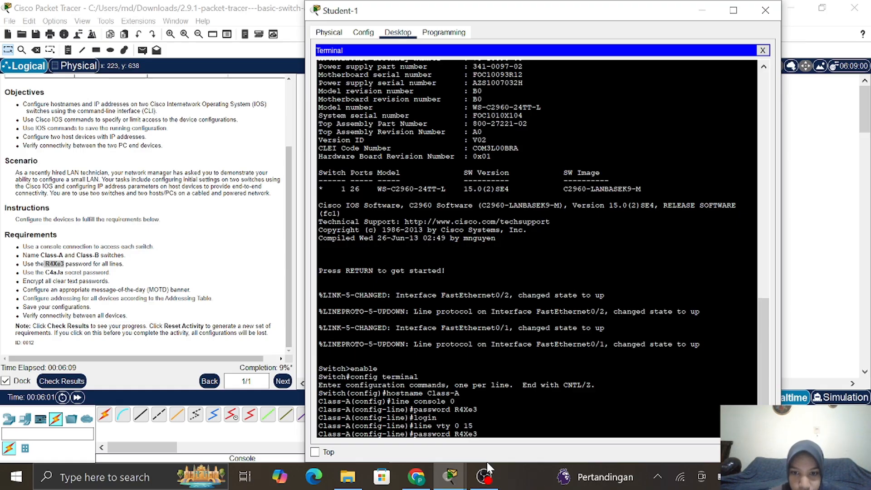
key("Return")
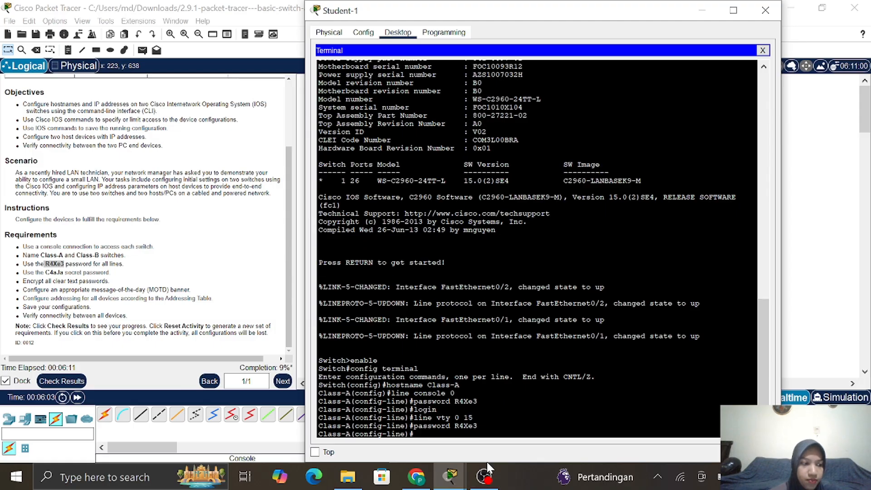
type("login")
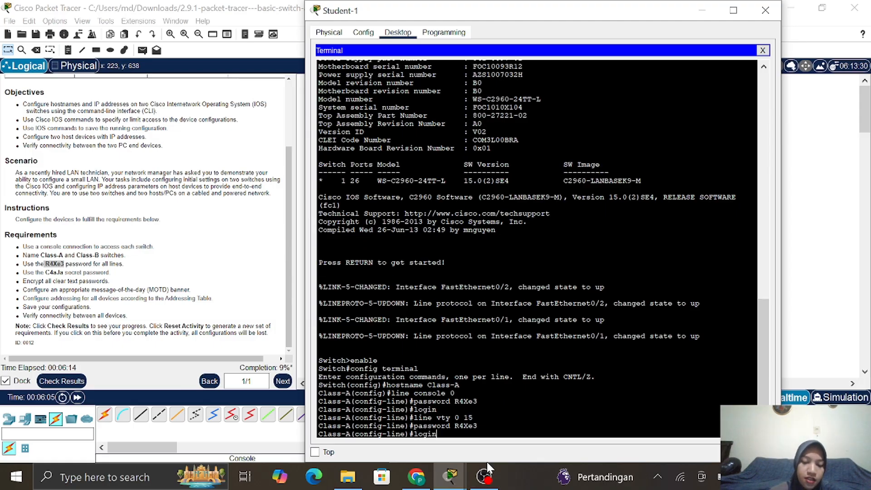
key("Return")
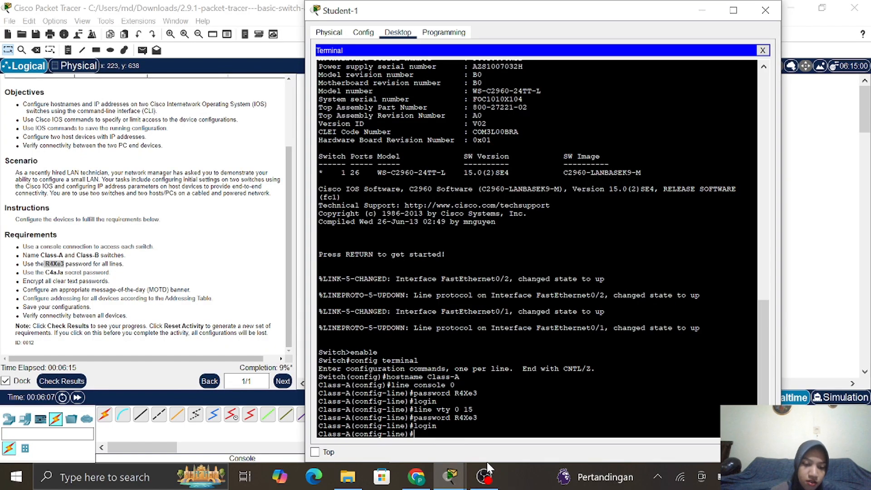
type("exit")
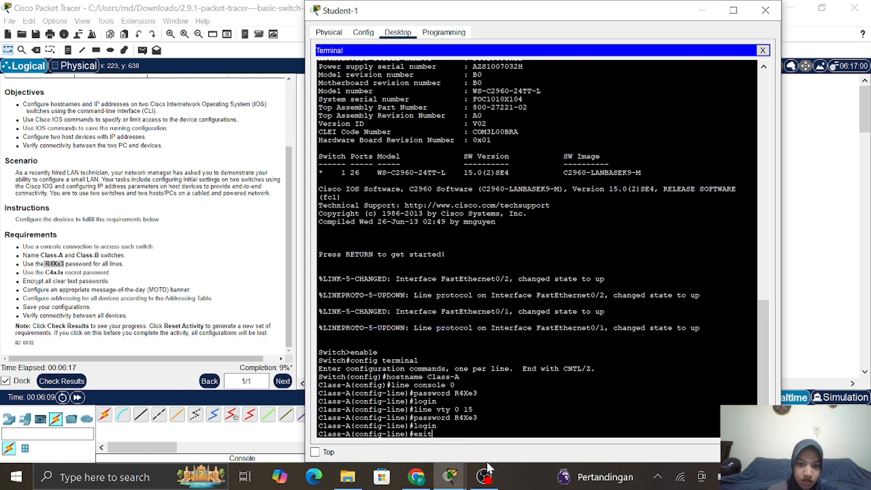
key("Return")
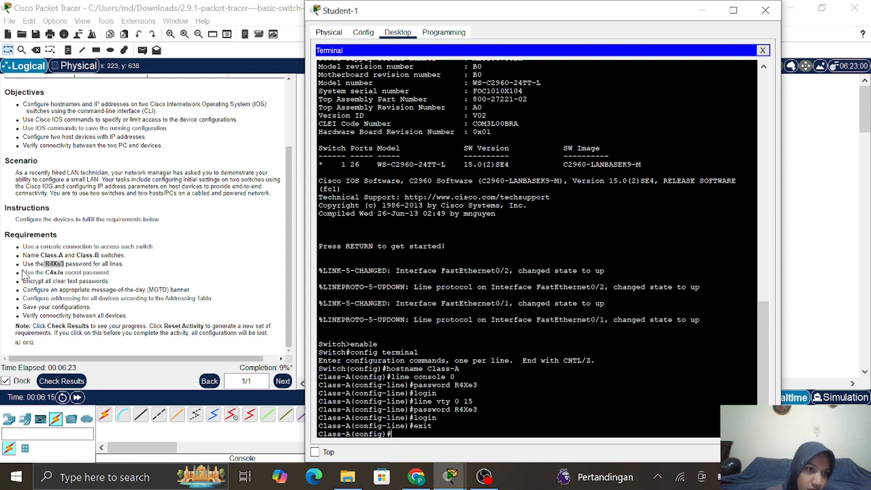
Set Class-A's enable secret to the activity's required secret password
left_click_drag(23, 274, 121, 278)
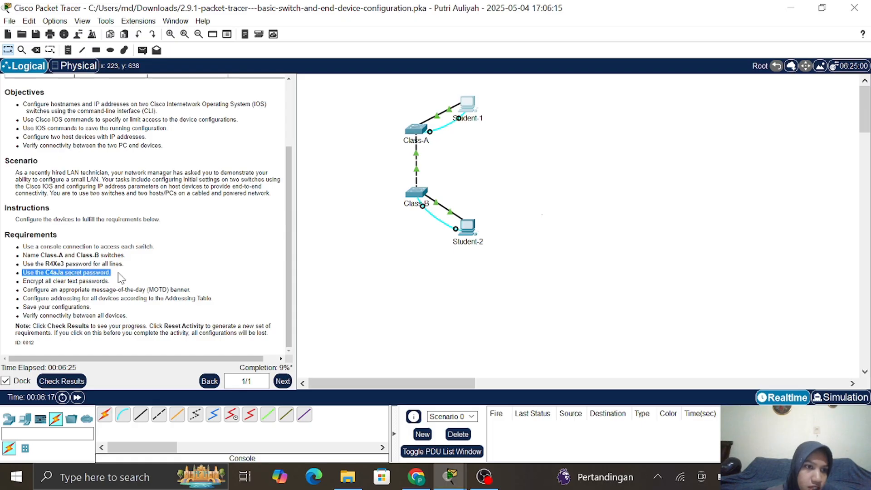
left_click(216, 283)
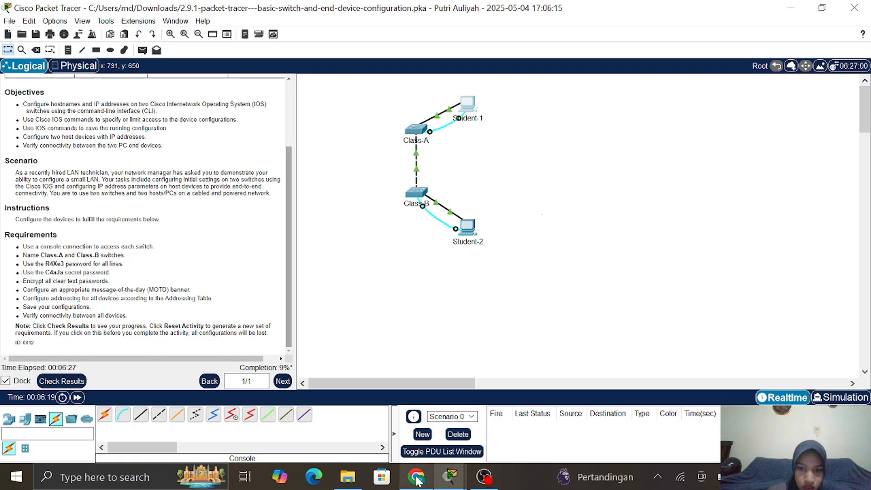
mouse_move(452, 473)
left_click(530, 416)
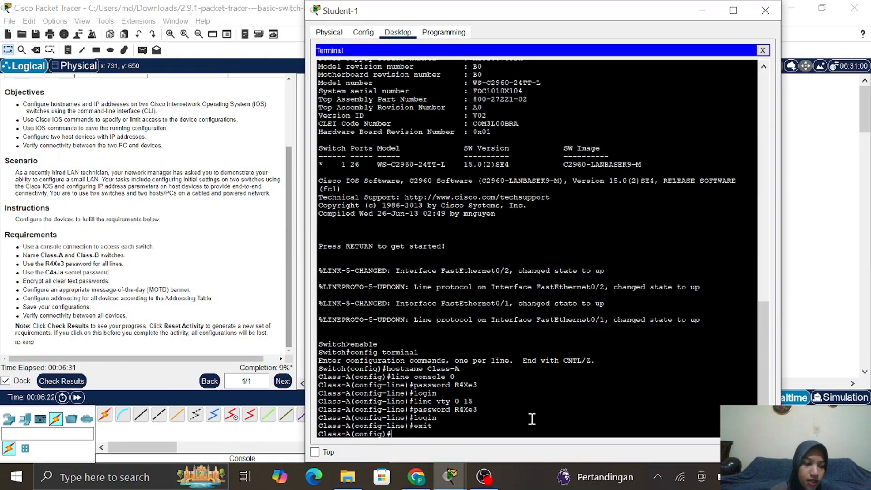
type("ena")
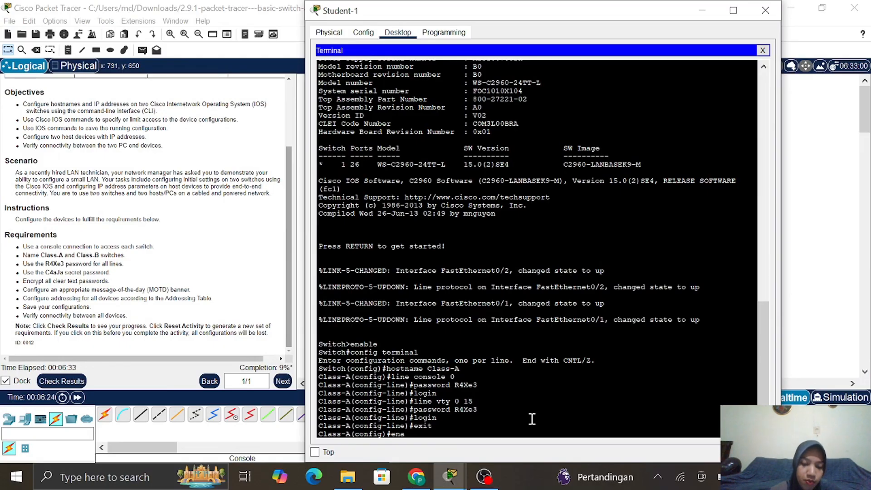
type("ble")
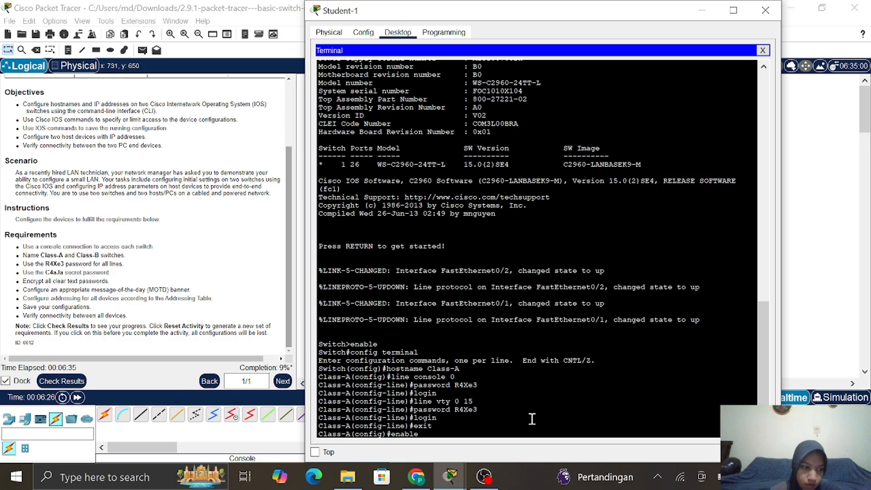
type(" secre")
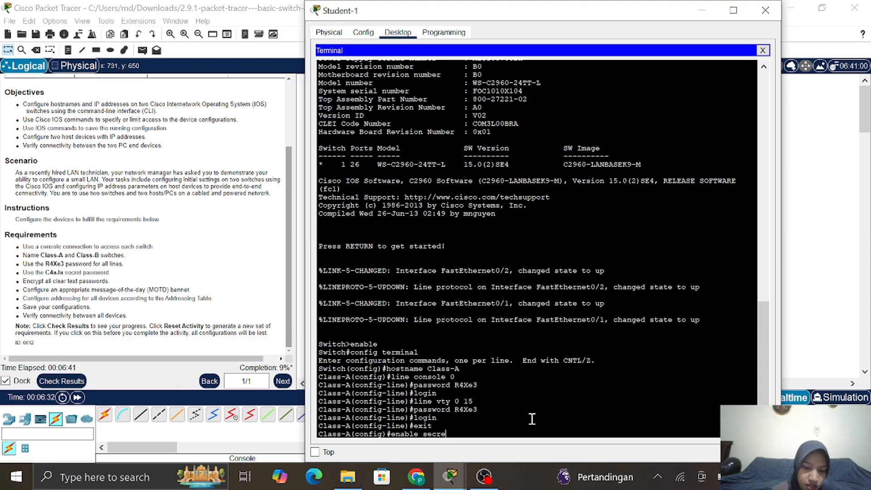
type("t")
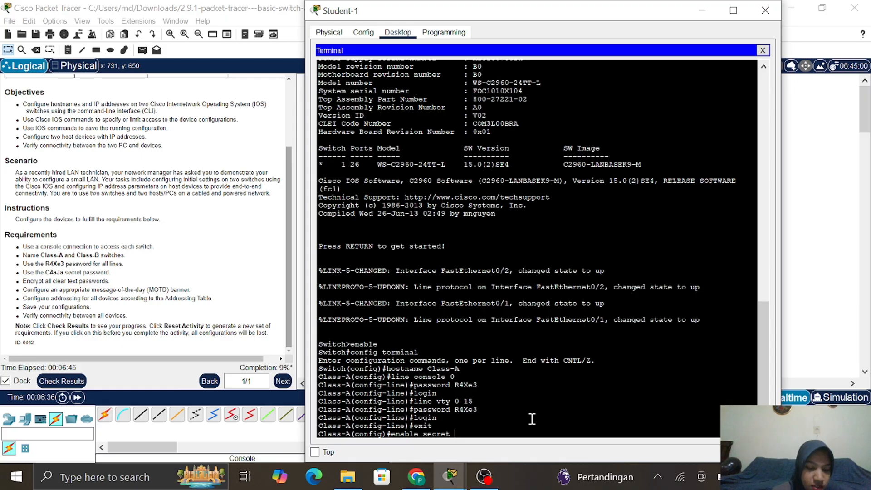
type(" C")
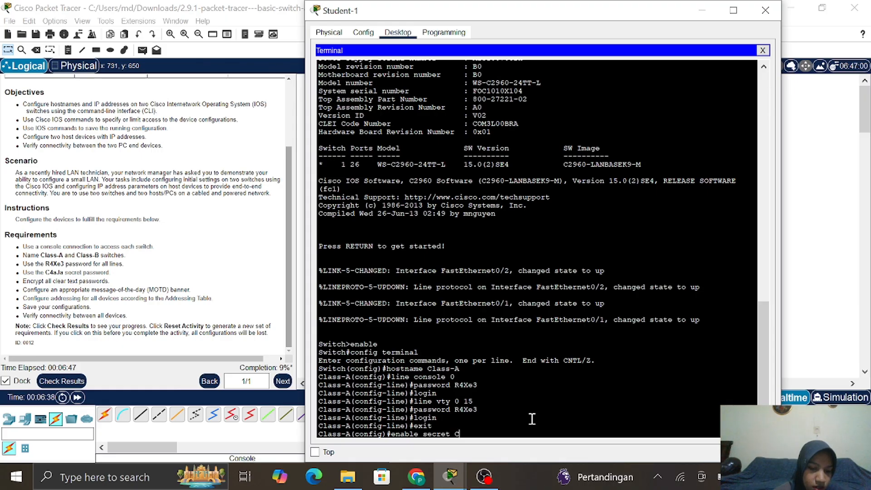
type("4a")
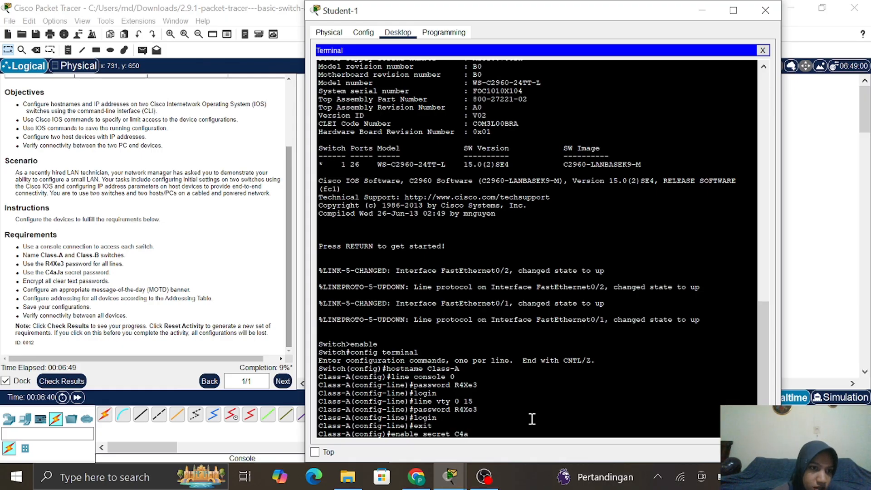
type("Ja")
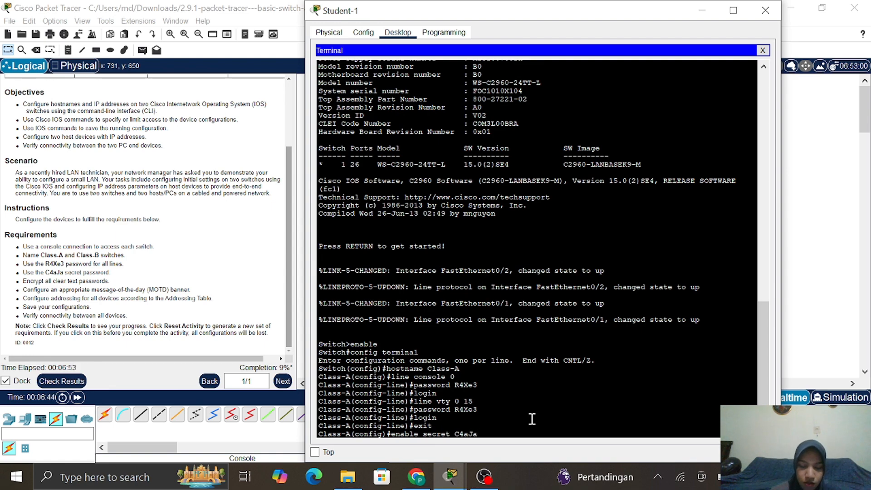
key("Return")
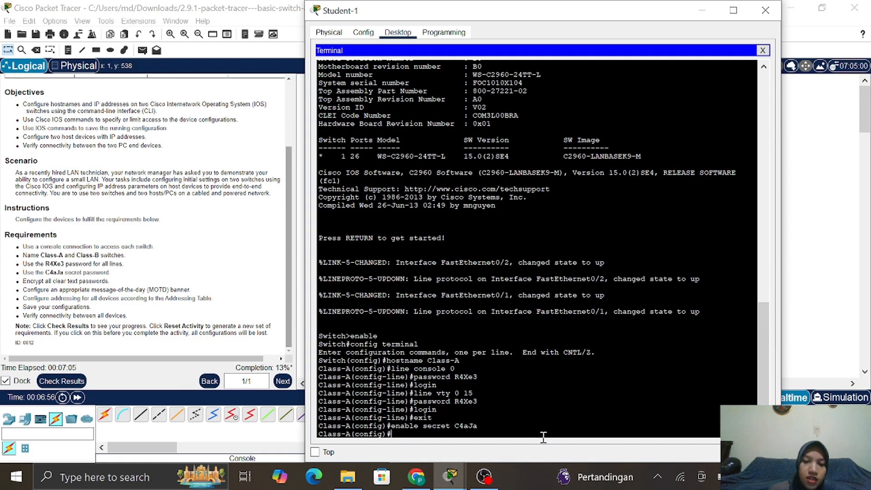
Enable service password-encryption on Class-A, fixing the typo in the command
type("se")
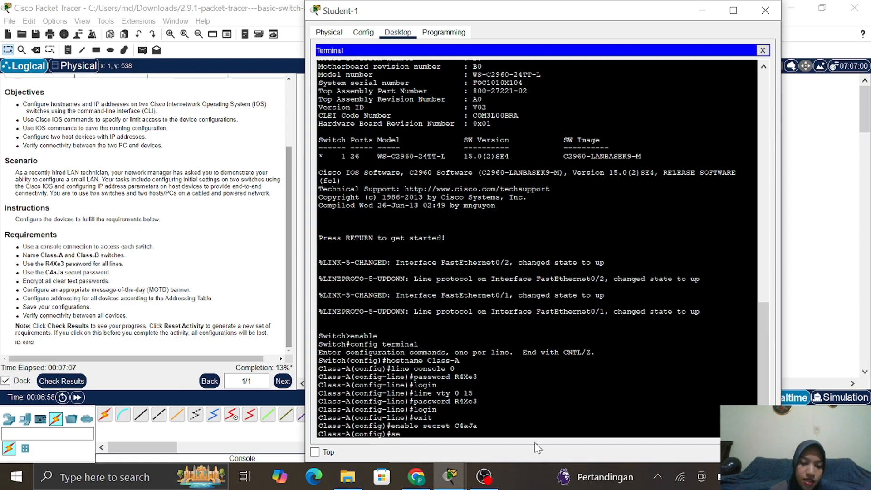
type("rvice")
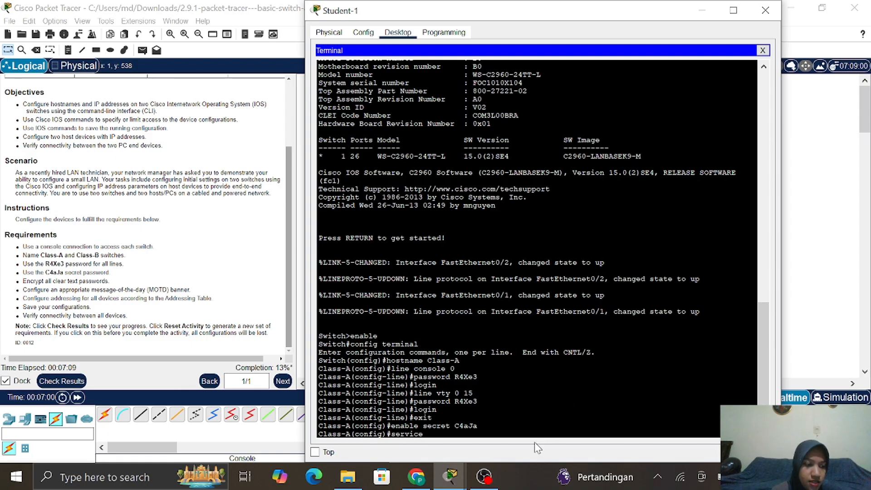
type(" passw")
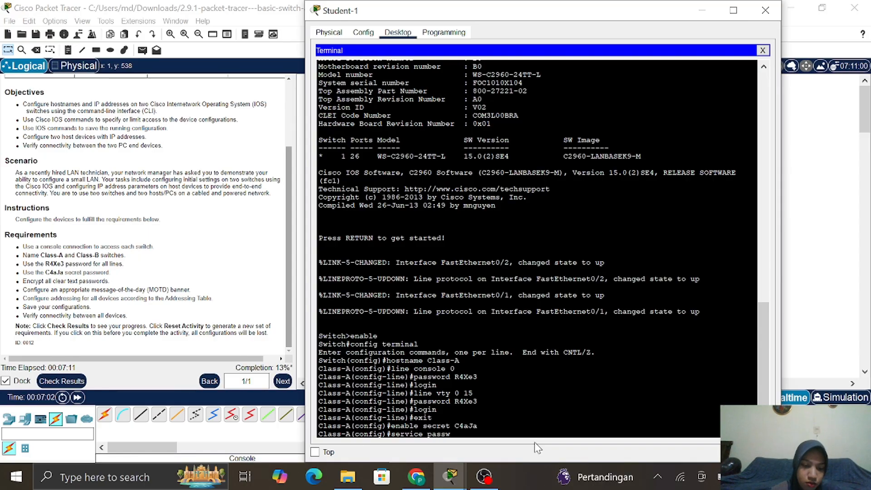
type("ord")
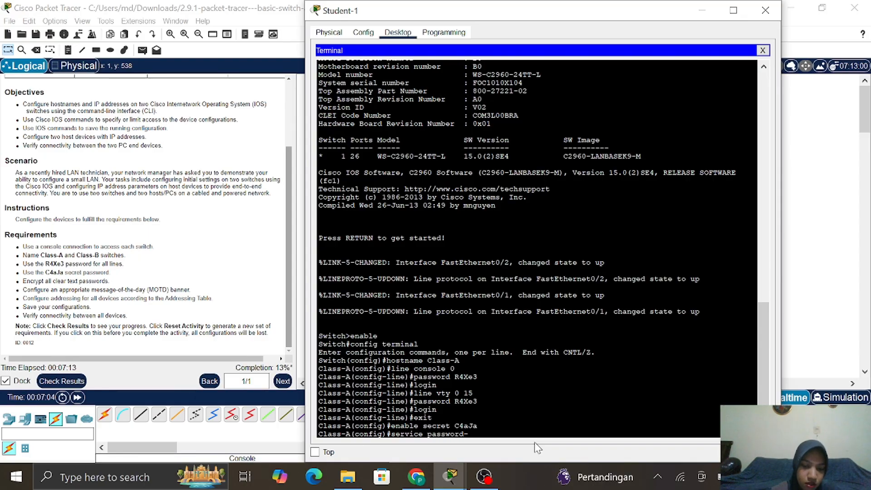
type("-encrip")
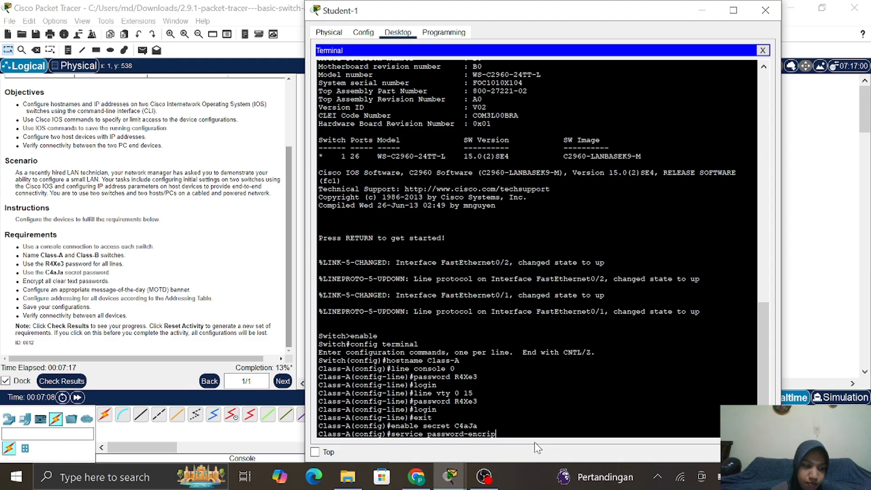
key("BackSpace")
key("BackSpace")
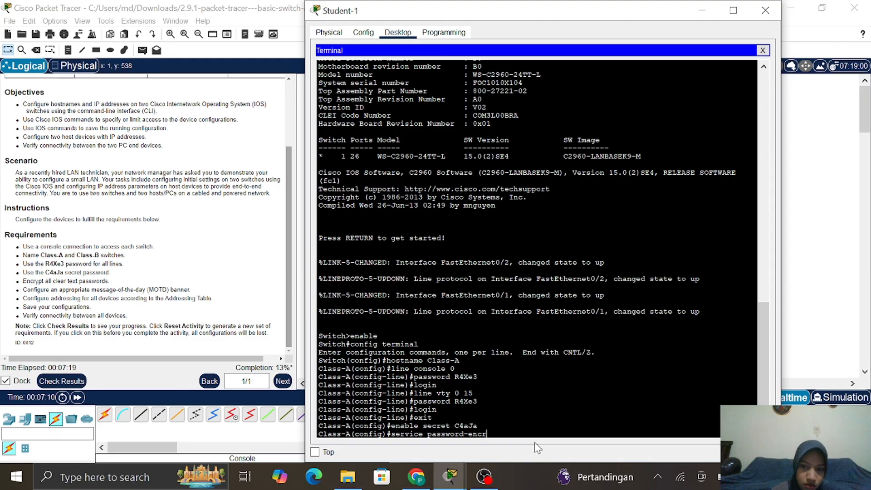
type("yption")
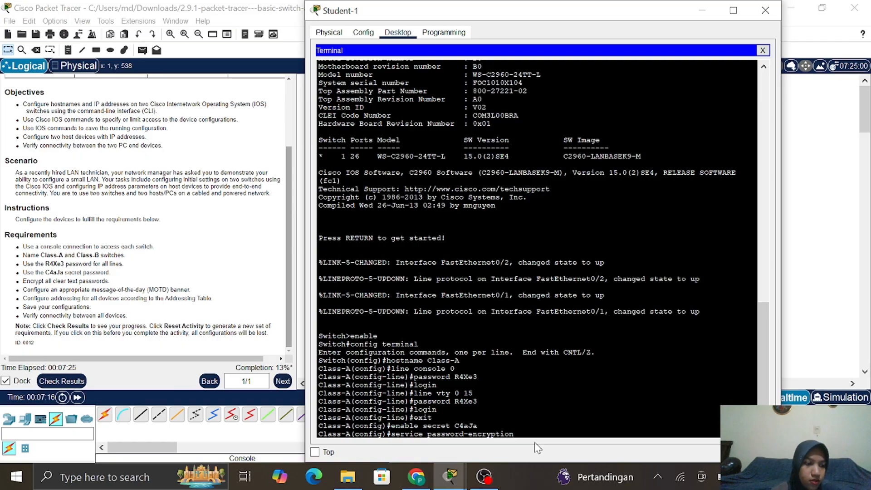
key("Return")
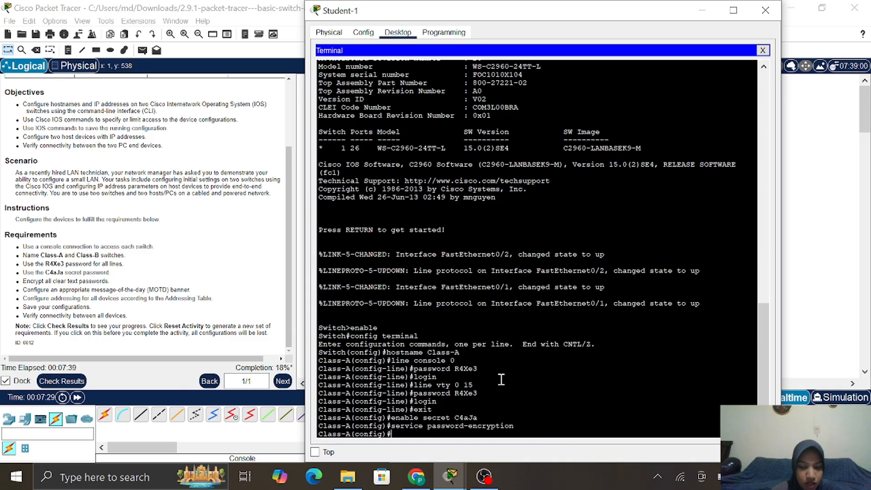
Set Class-A's MOTD banner to 'Unauthorized Access is Prohibited' using the % delimiter
type("banner ")
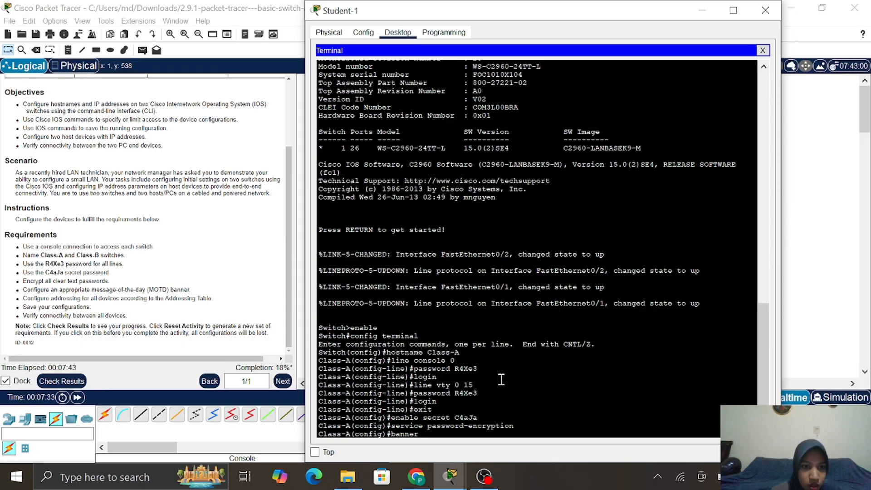
type("mot")
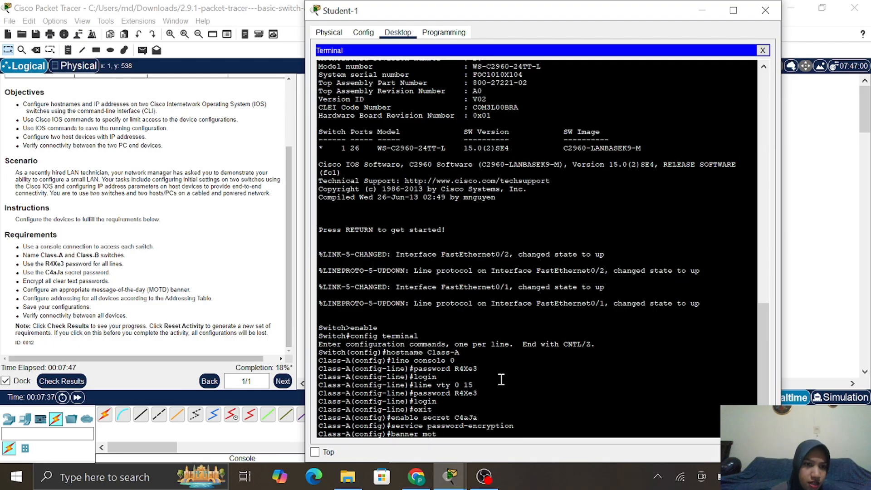
type("d")
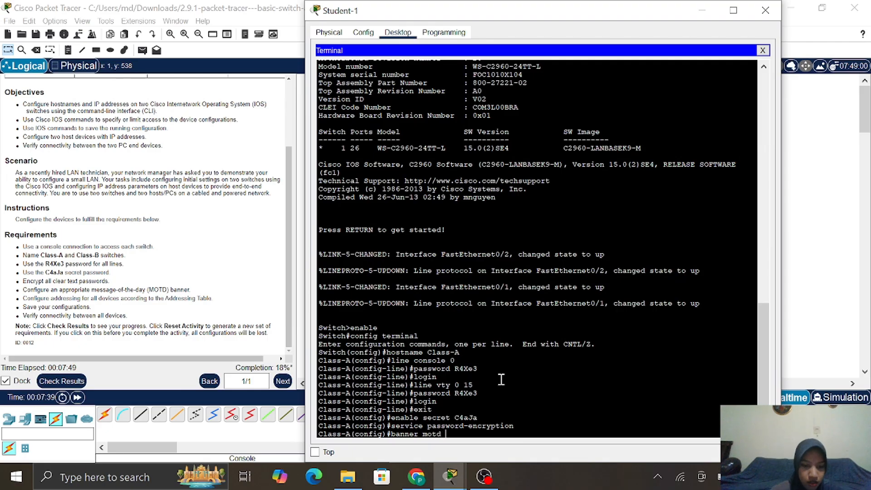
type(" %")
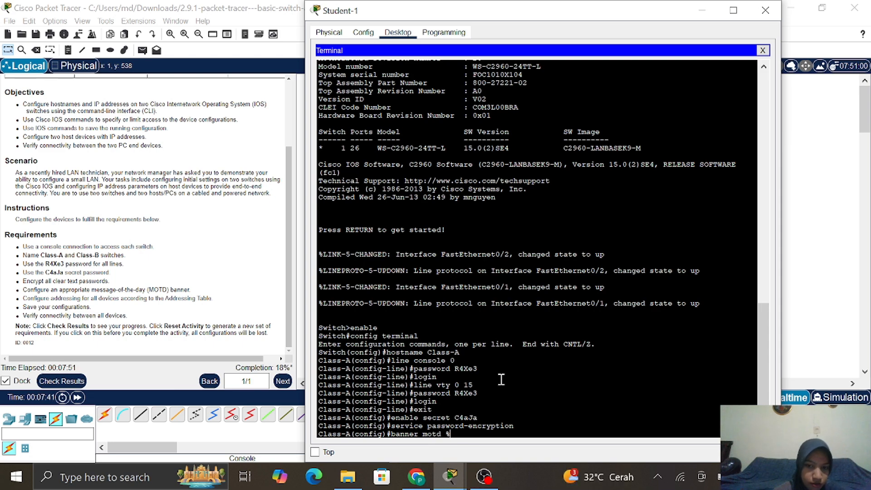
type("U")
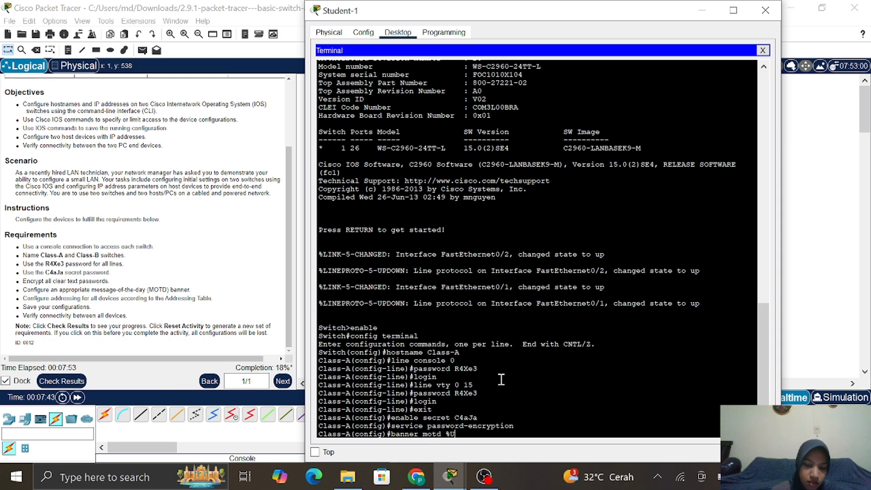
type("n")
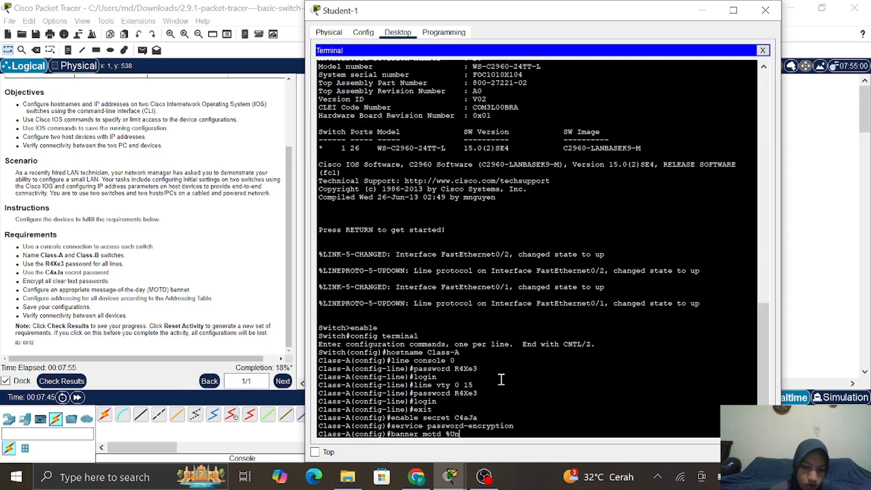
type("author")
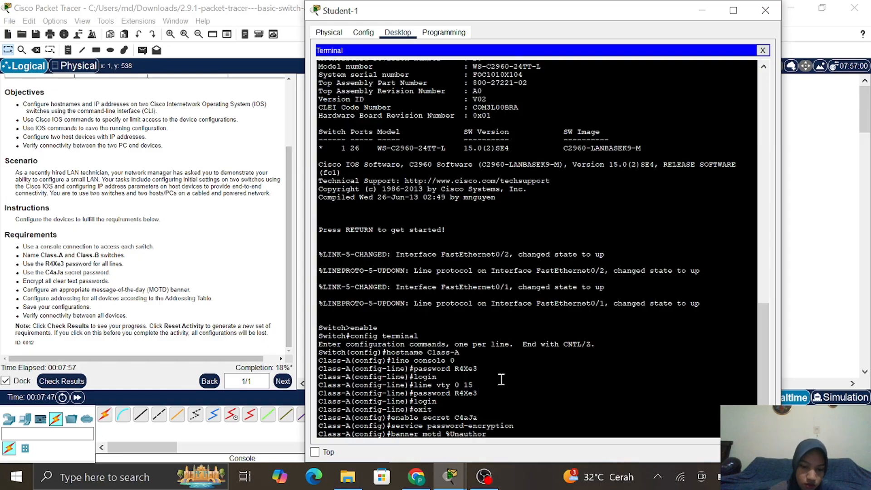
type("ized")
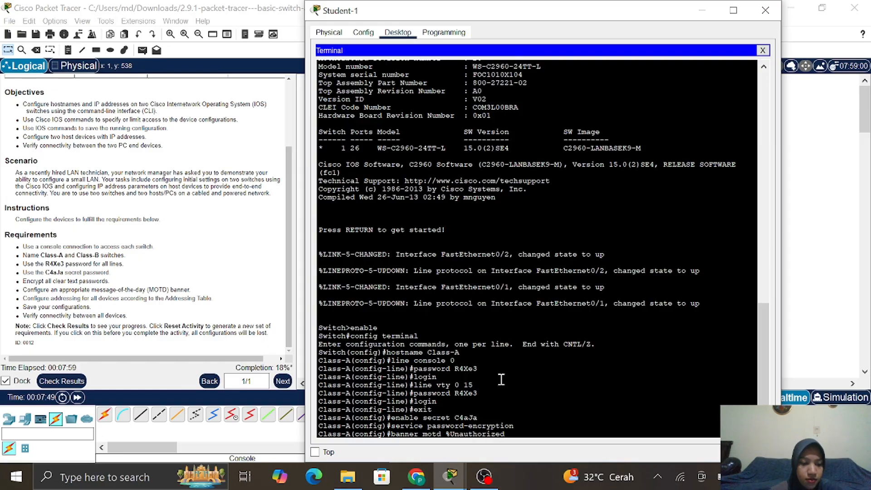
type(" Acces")
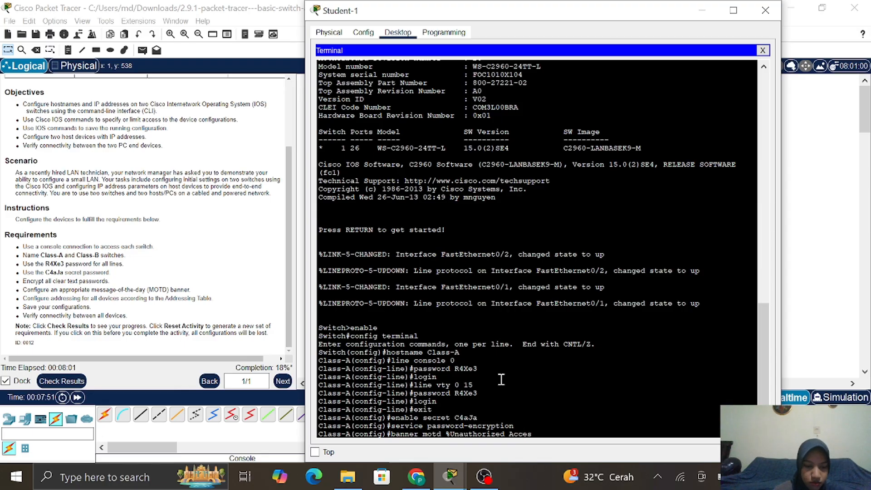
type("s is")
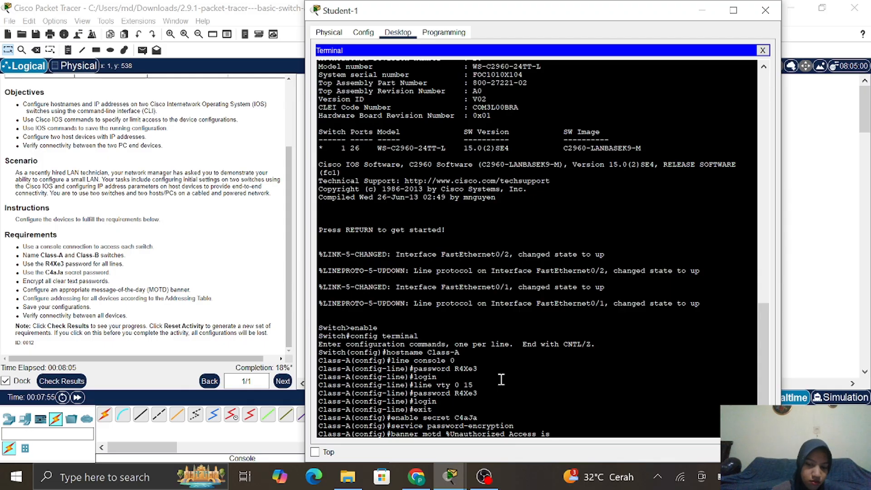
type(" Pro")
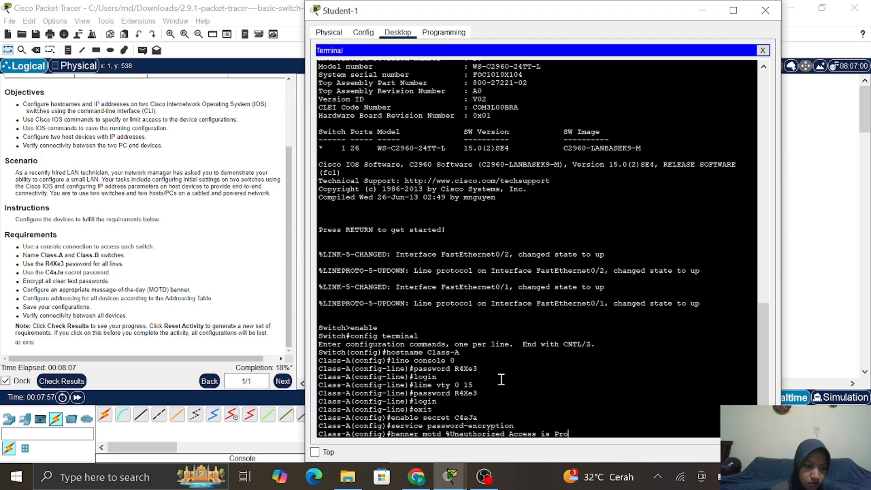
type("hi")
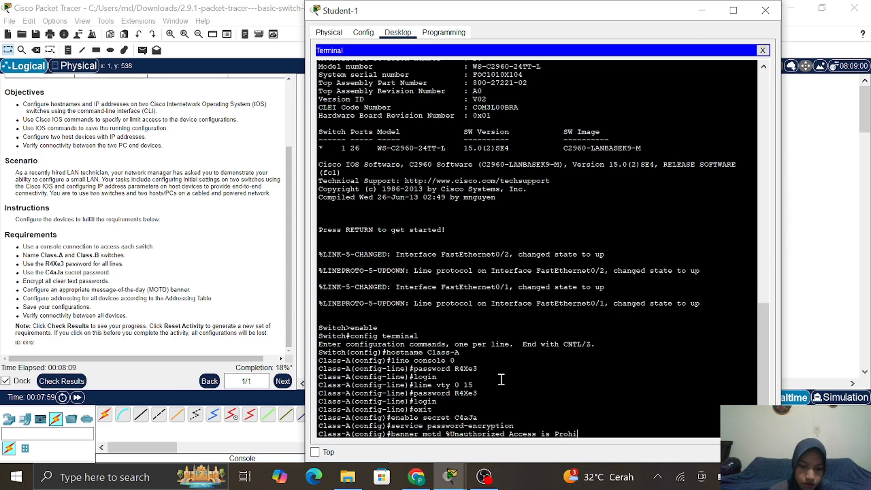
type("bited%")
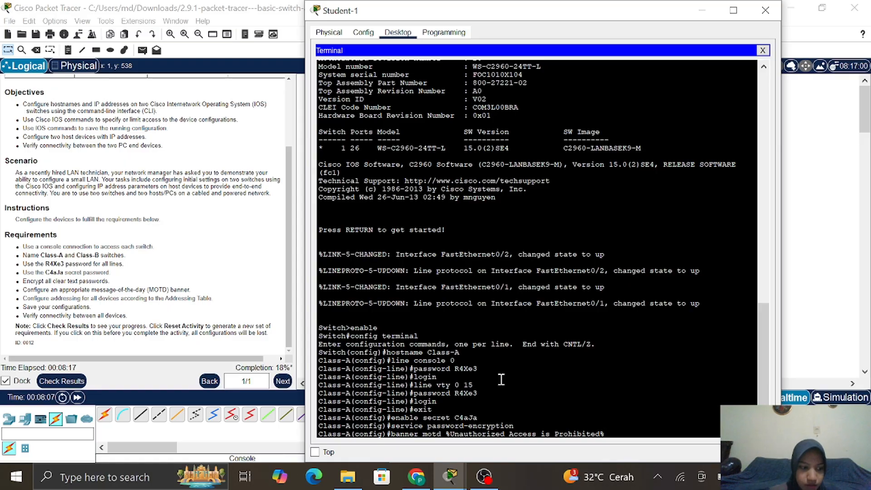
key("Return")
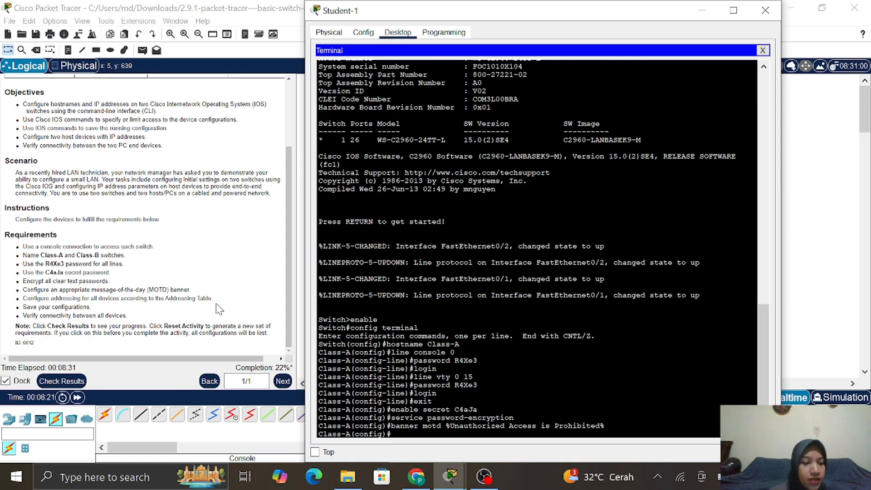
Assign 172.16.5.35 with mask 255.255.255.0 to Class-A's VLAN 1 interface
scroll(495, 376, "down", 1)
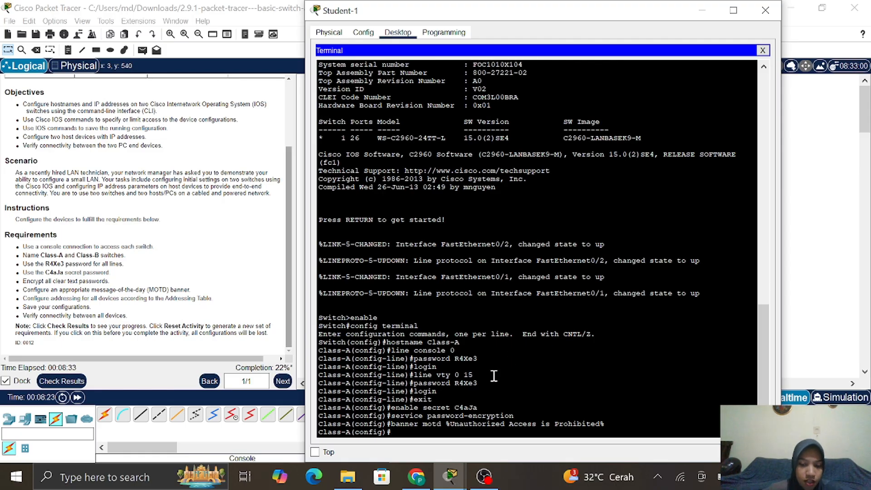
type("in")
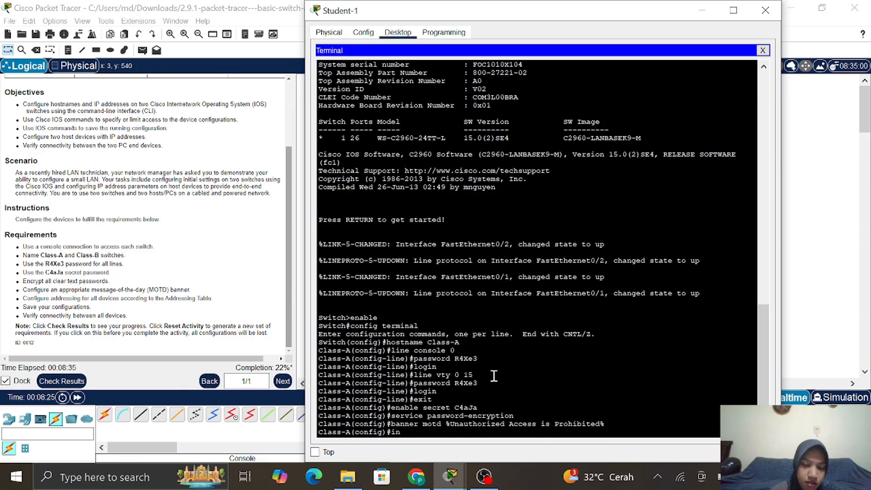
type("t ")
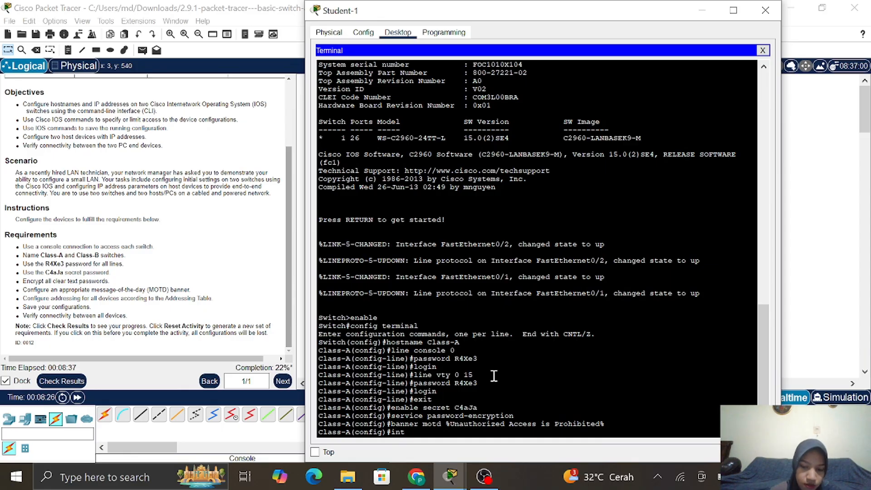
type("vlan1")
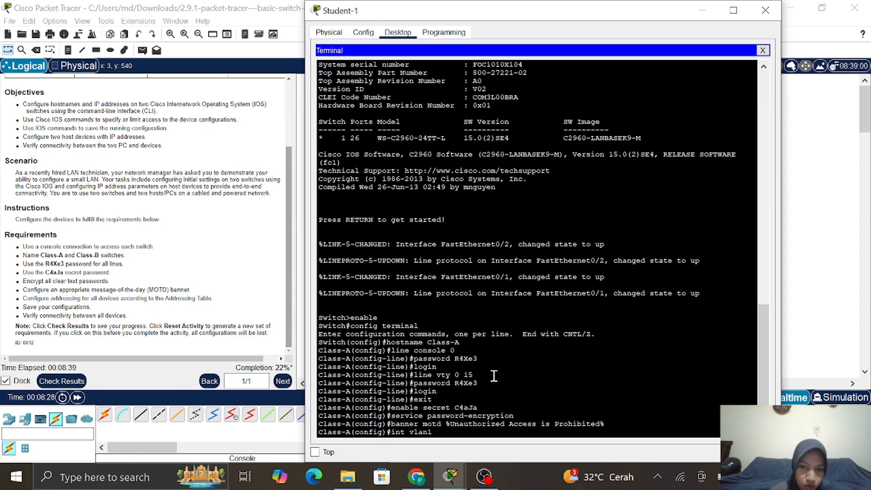
key("Return")
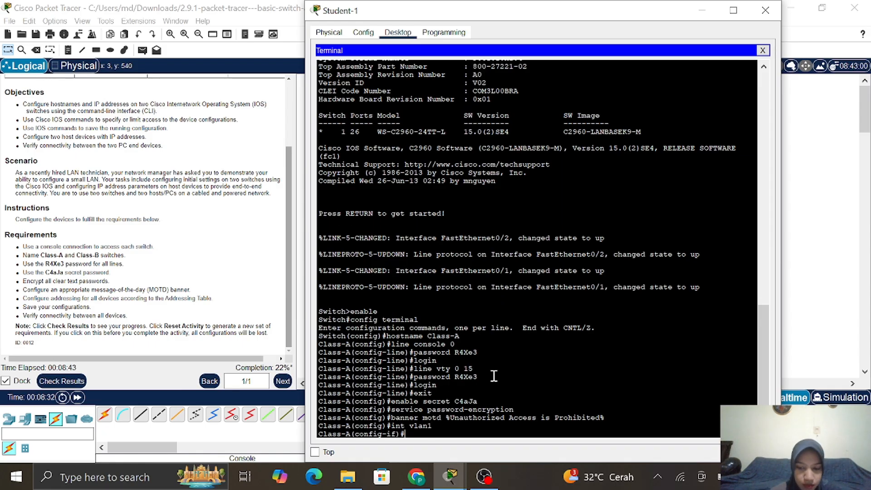
type("ip ")
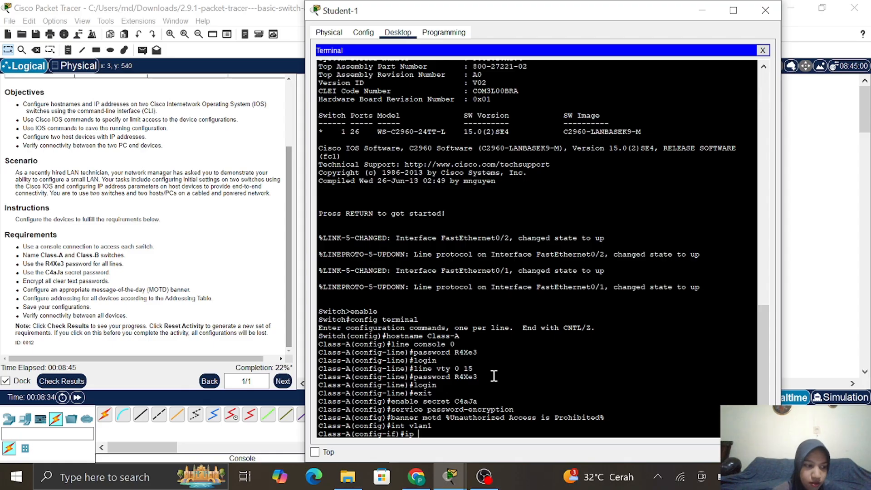
type("a")
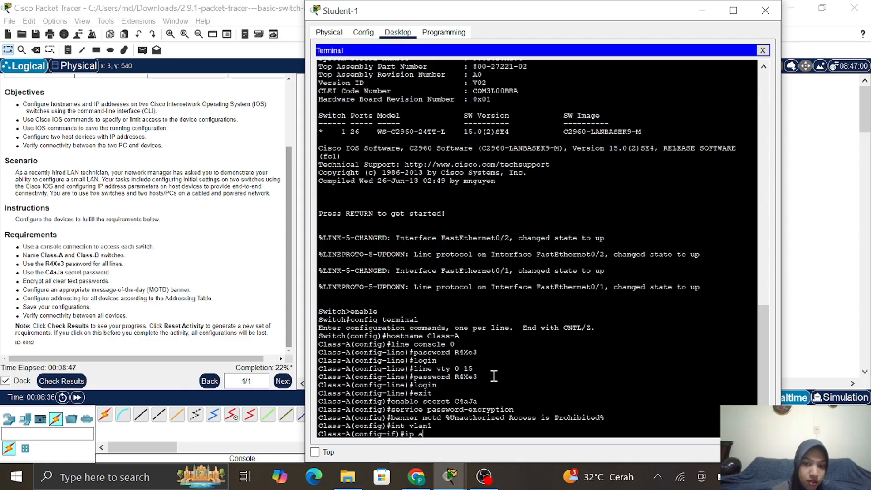
type("ddress")
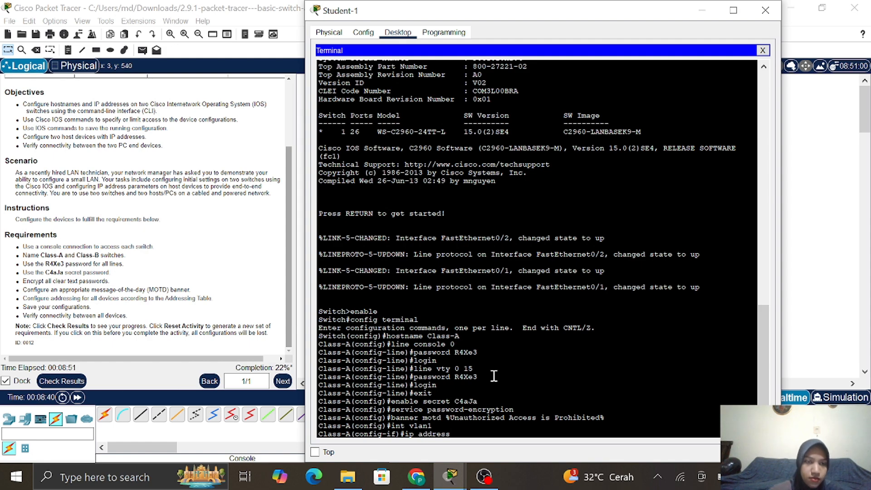
scroll(185, 172, "up", 3)
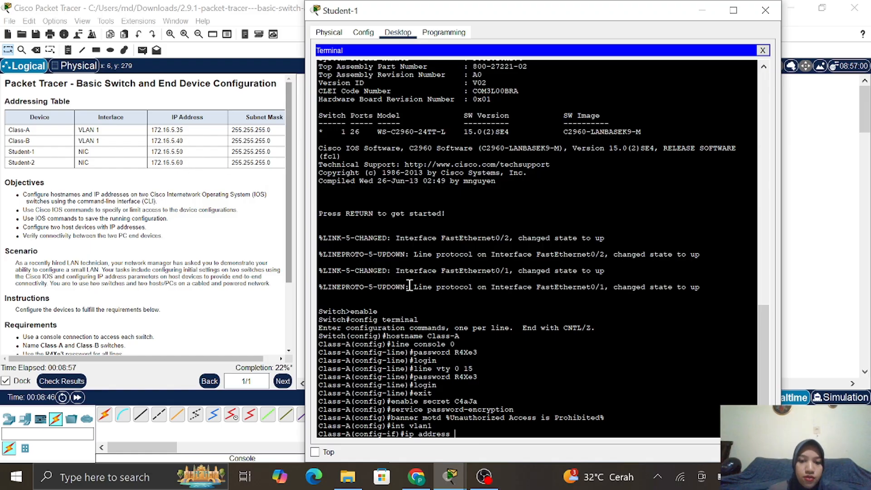
type("17")
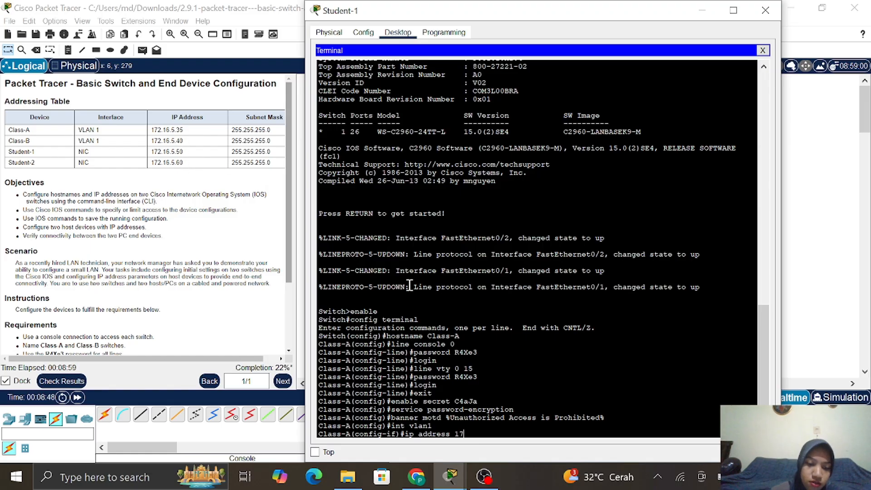
type("2.")
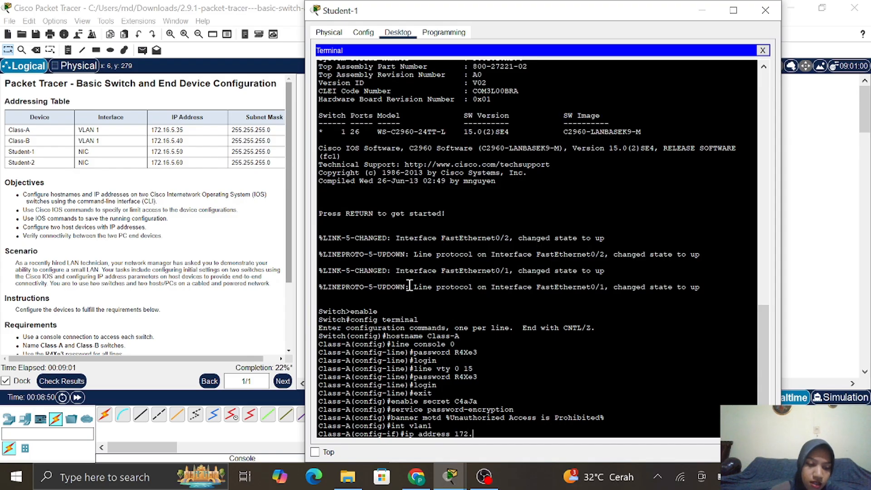
type("16")
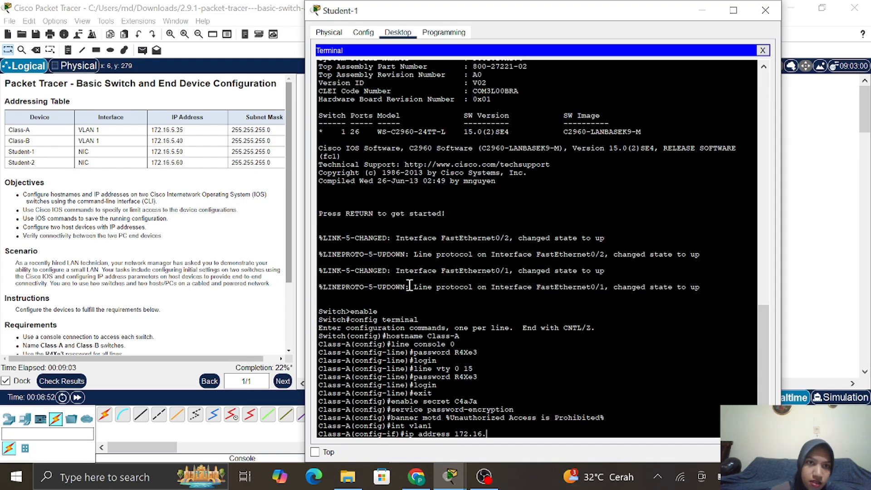
type(".5.35")
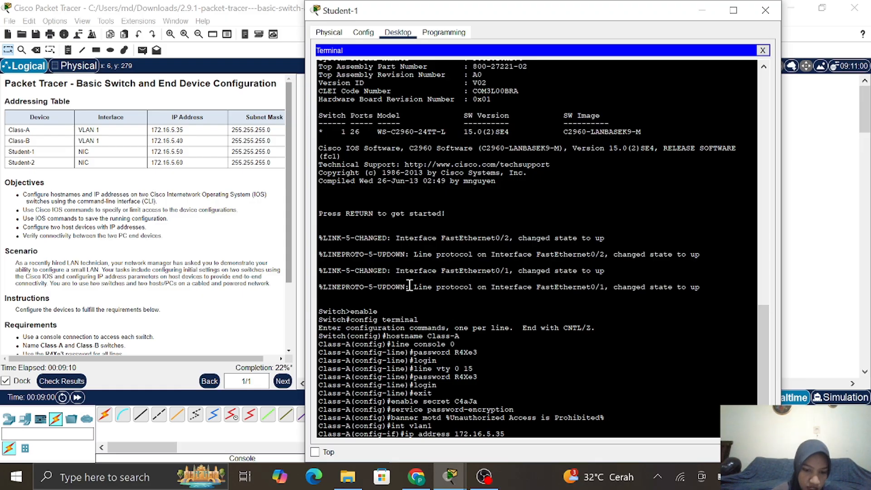
type(" 255.2")
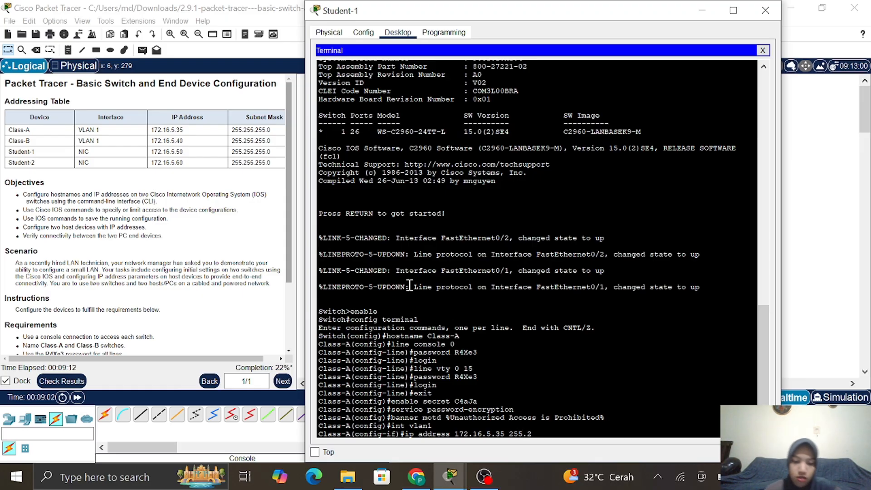
type("55.2")
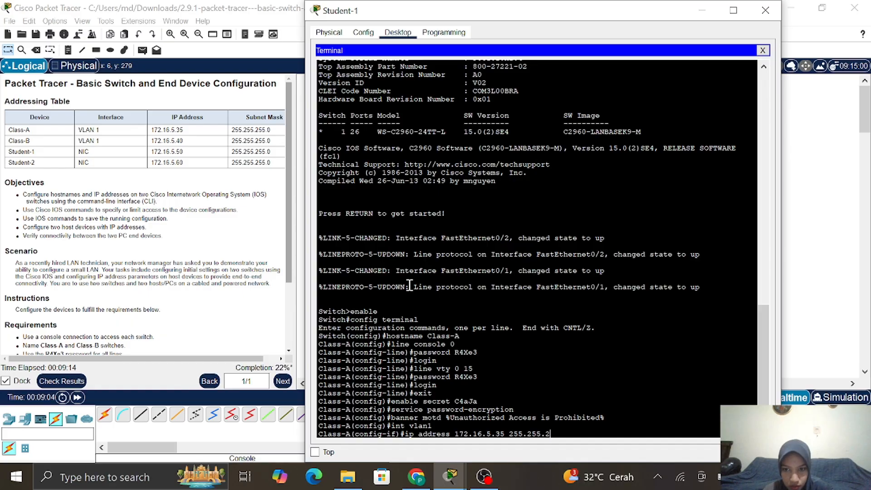
type("55.")
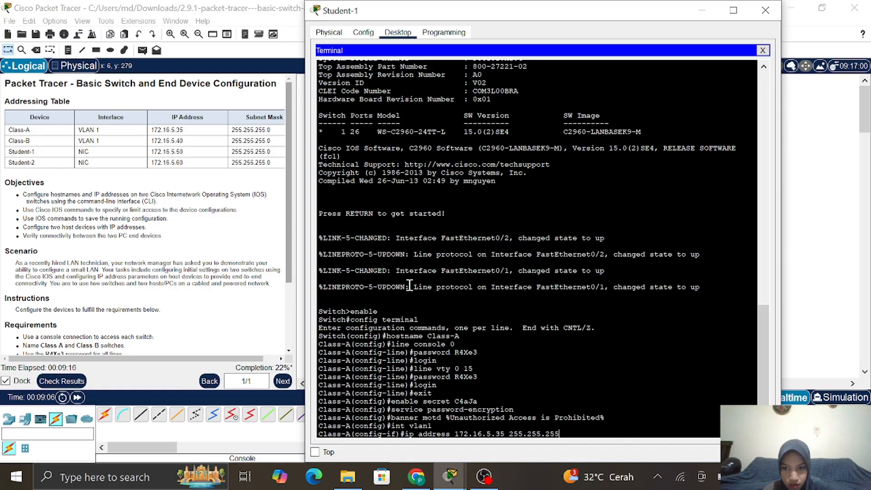
type("0")
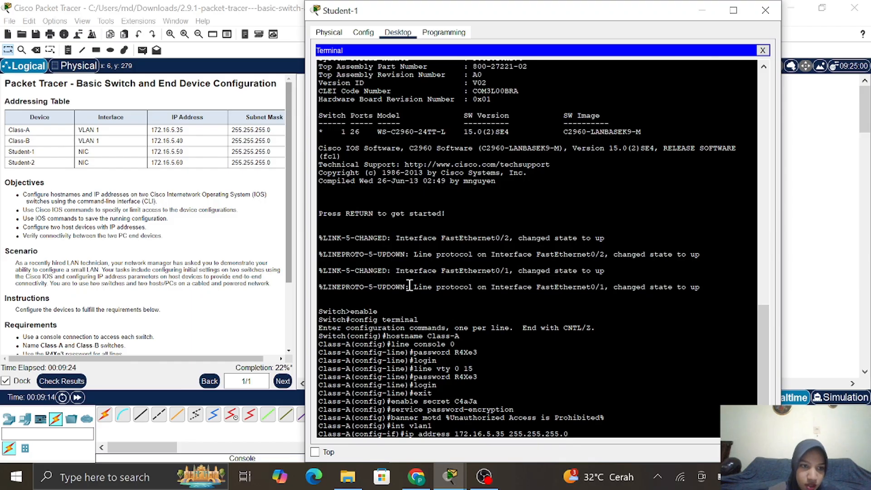
key("Return")
Bring the VLAN 1 interface up with no shutdown
scroll(151, 211, "down", 3)
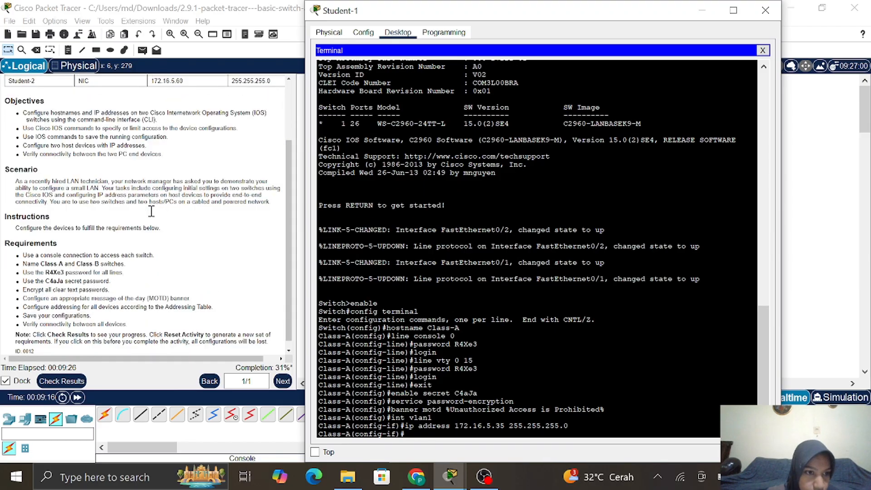
scroll(152, 211, "down", 1)
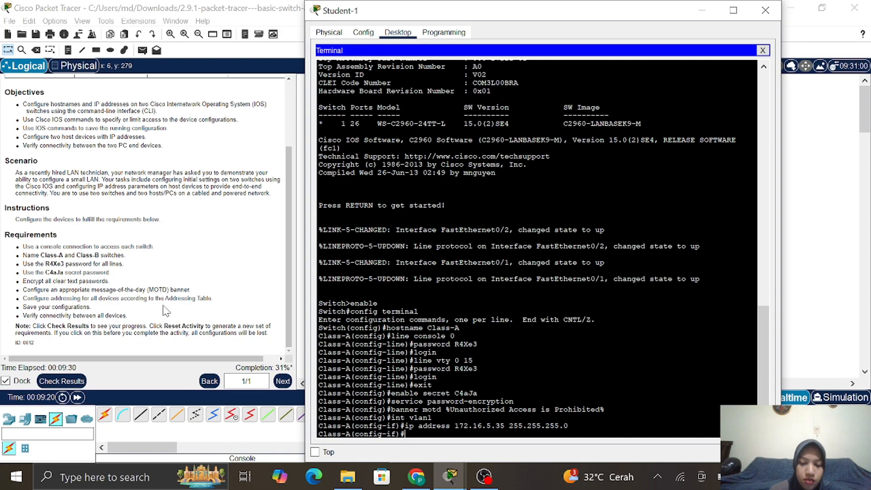
type("no shut")
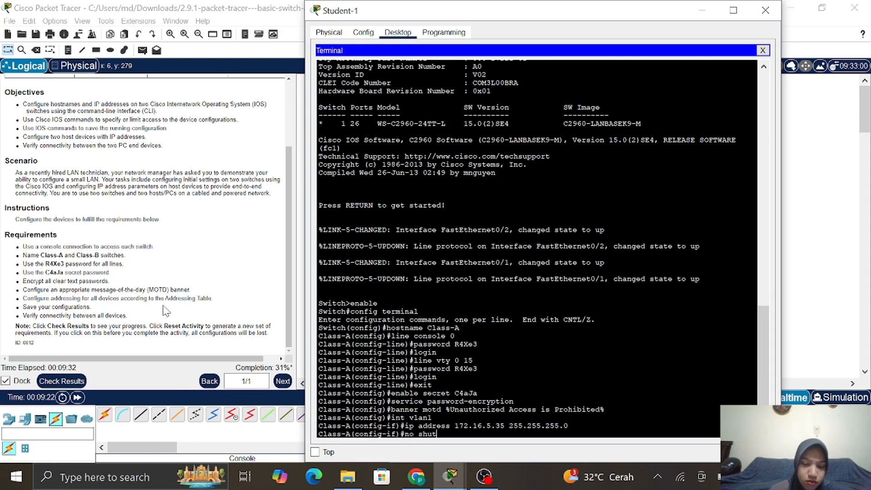
type("down")
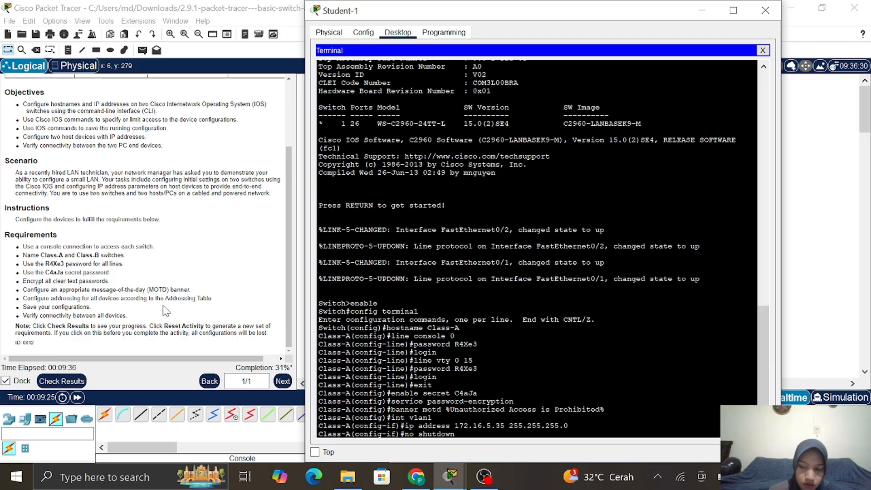
key("Return")
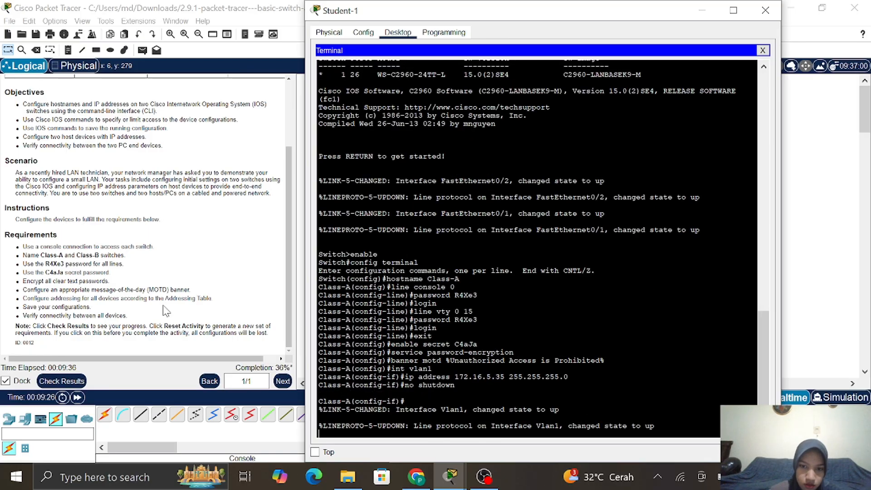
key("Return")
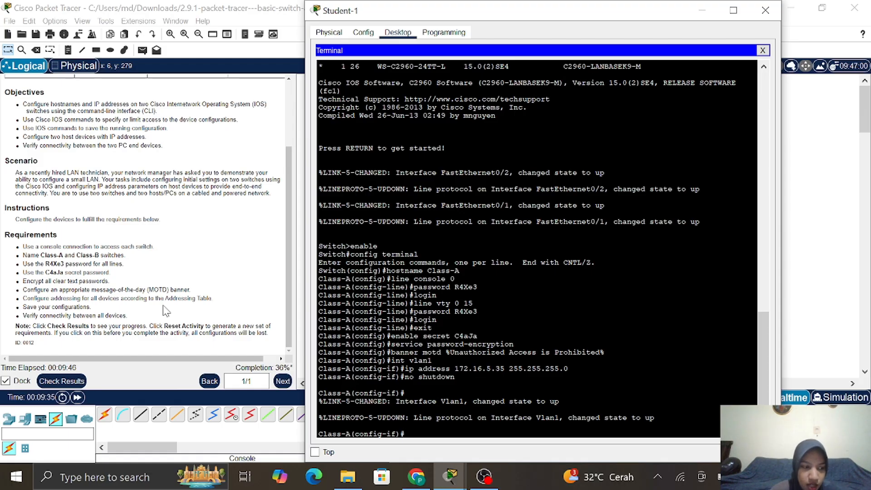
Exit to privileged mode and copy running-config to startup-config, keeping the default filename
type("end")
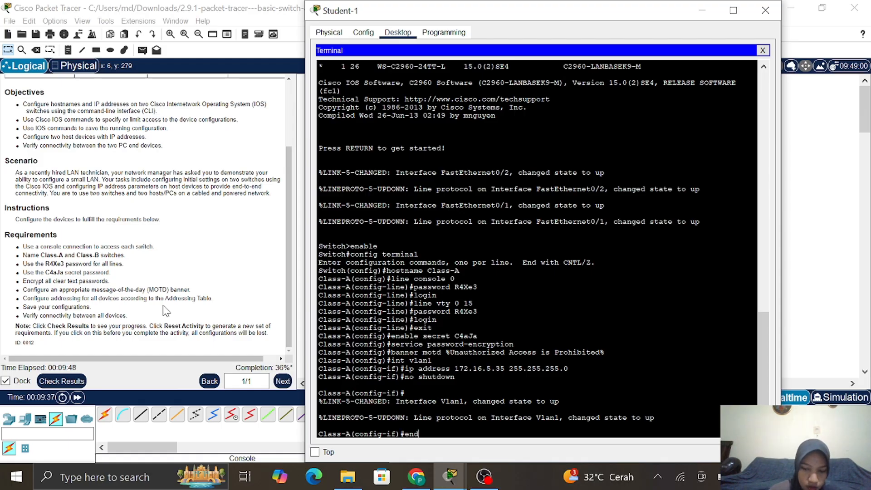
key("Return")
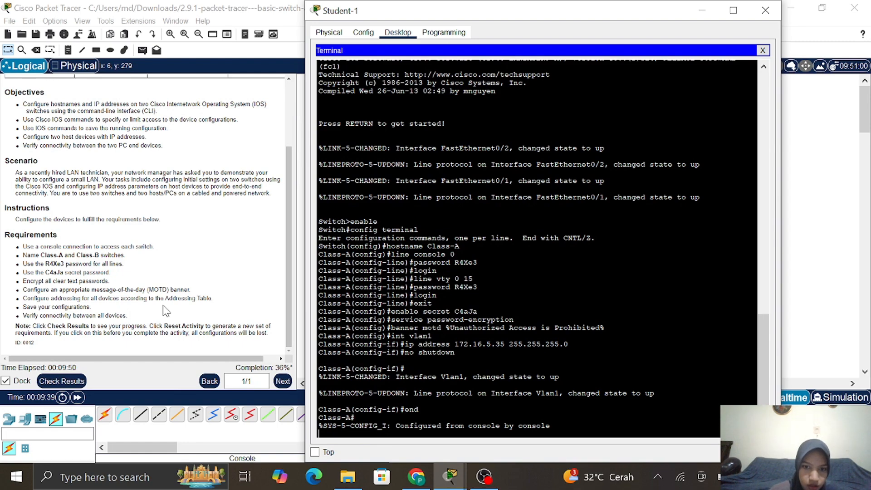
key("Return")
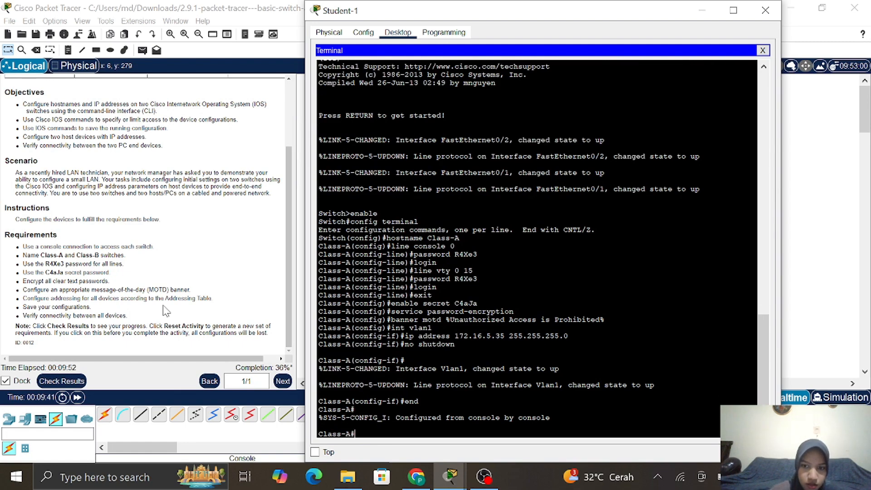
type("co")
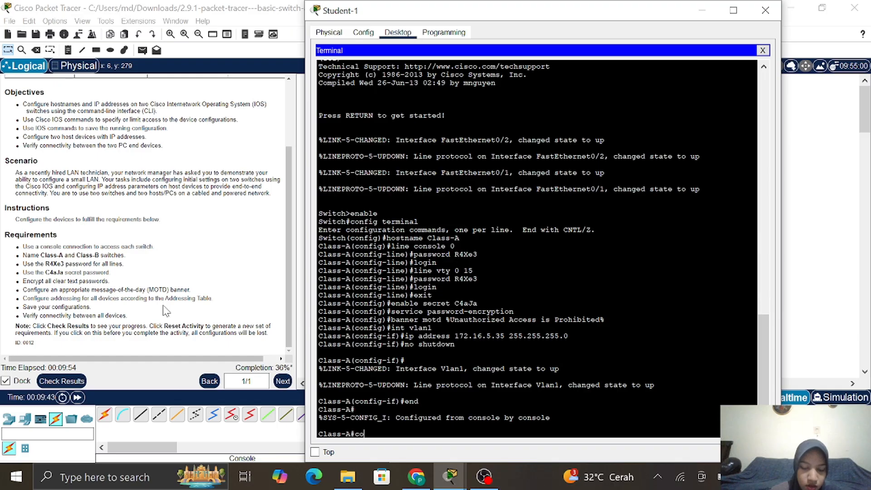
type("py")
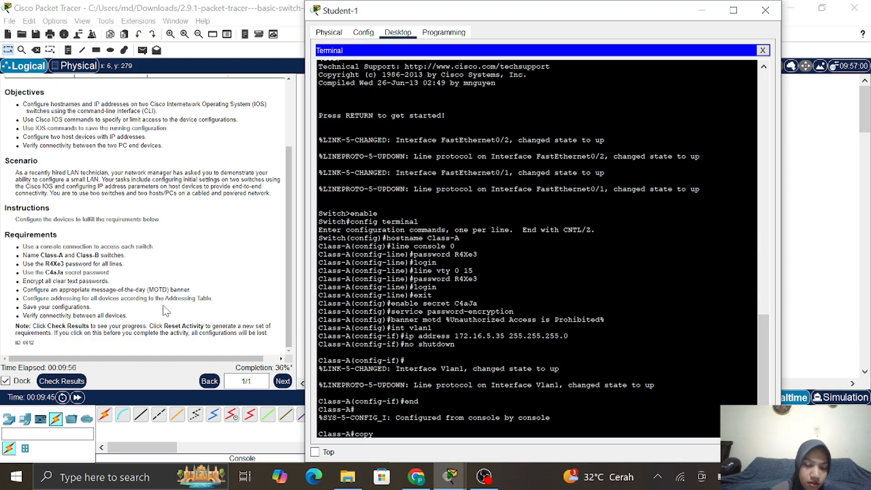
type(" runnin")
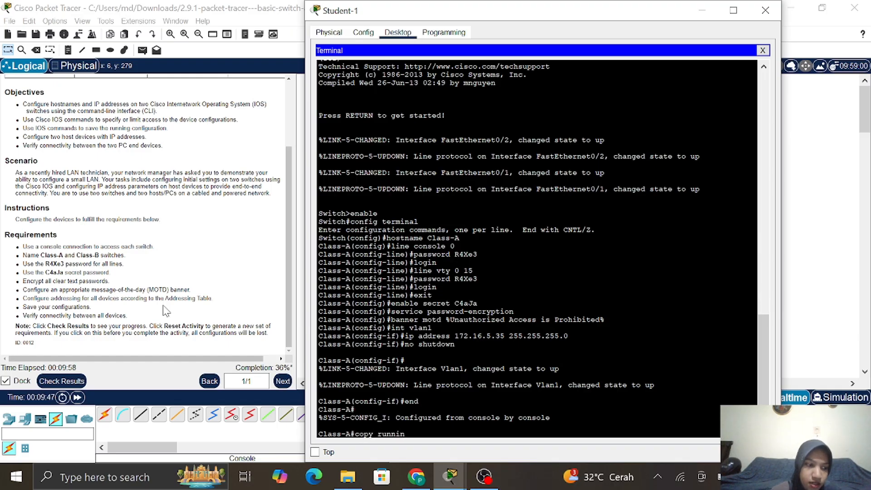
type("g-co")
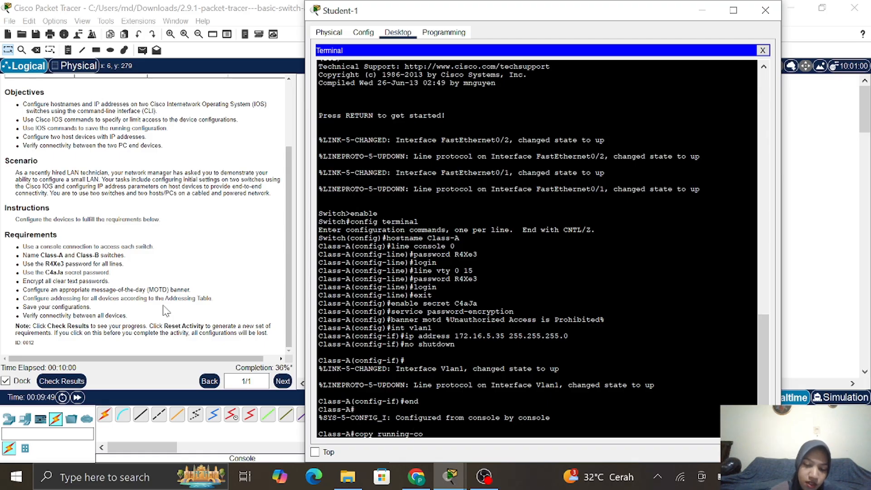
type("nfig")
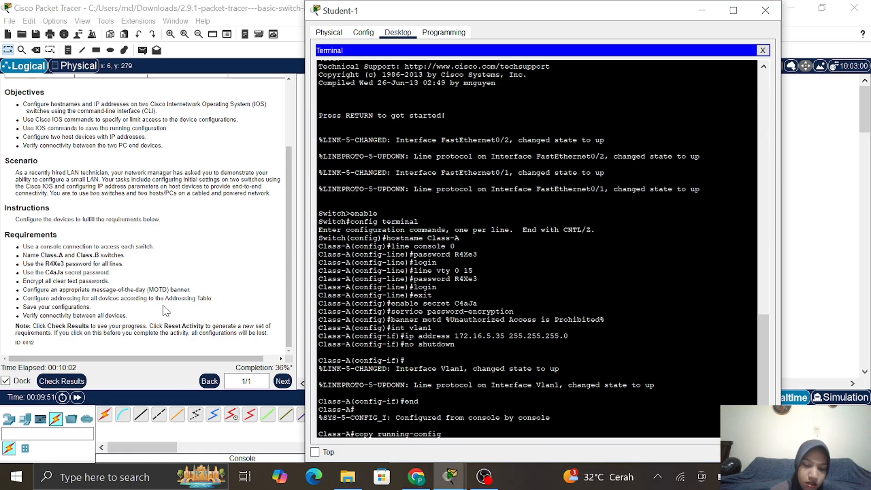
type(" stra")
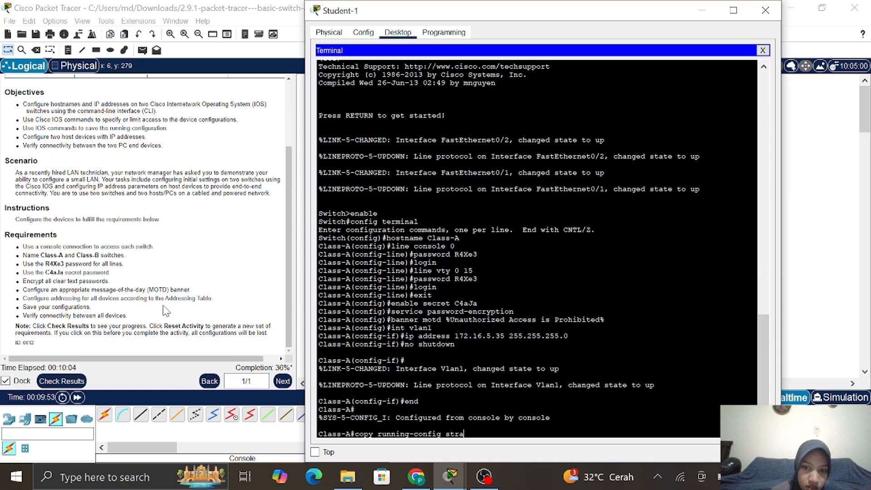
key("BackSpace")
key("BackSpace")
type("ar")
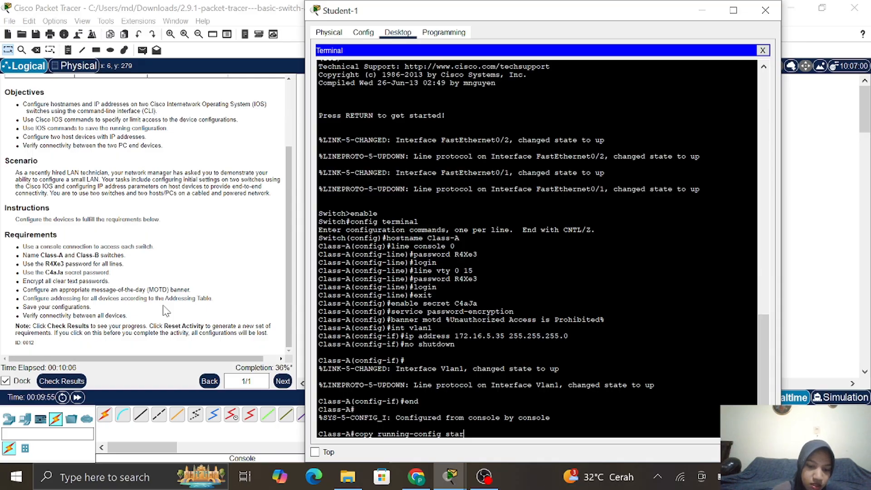
type("tu")
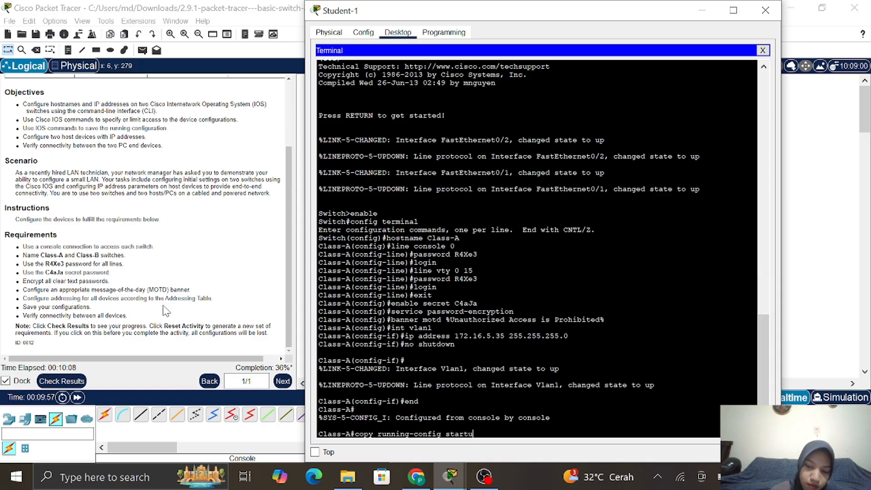
type("p-conf")
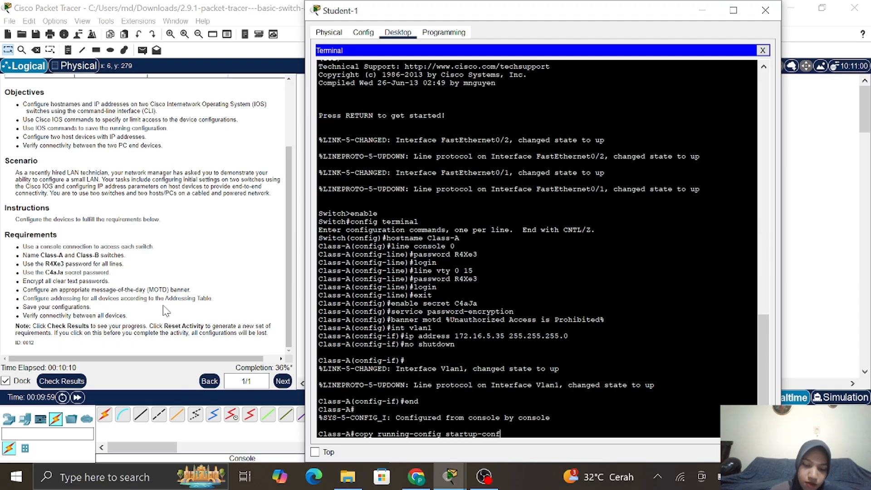
type("ig")
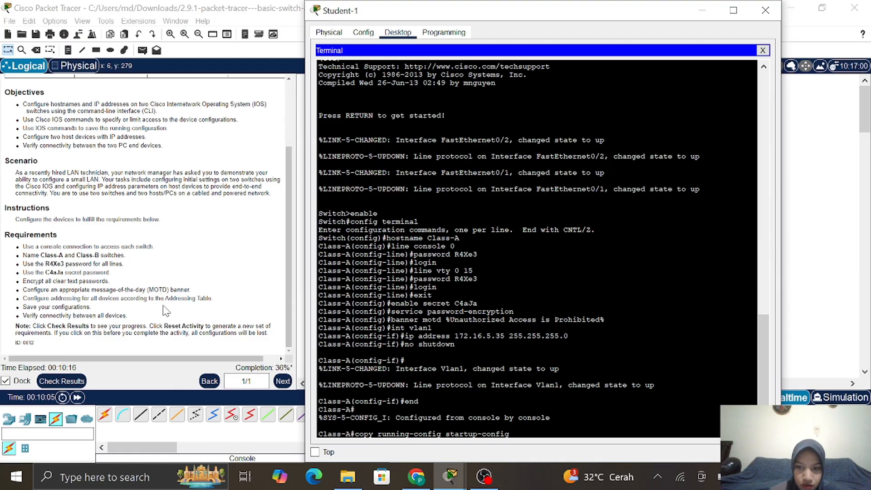
key("Return")
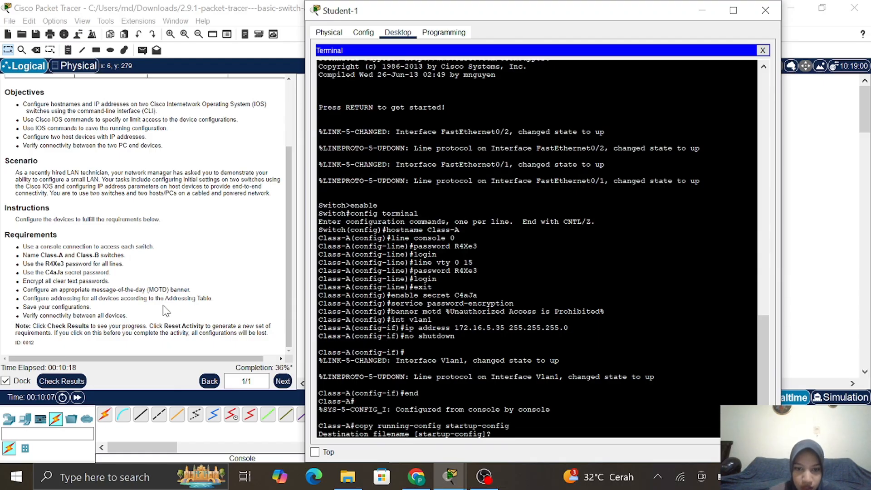
key("Return")
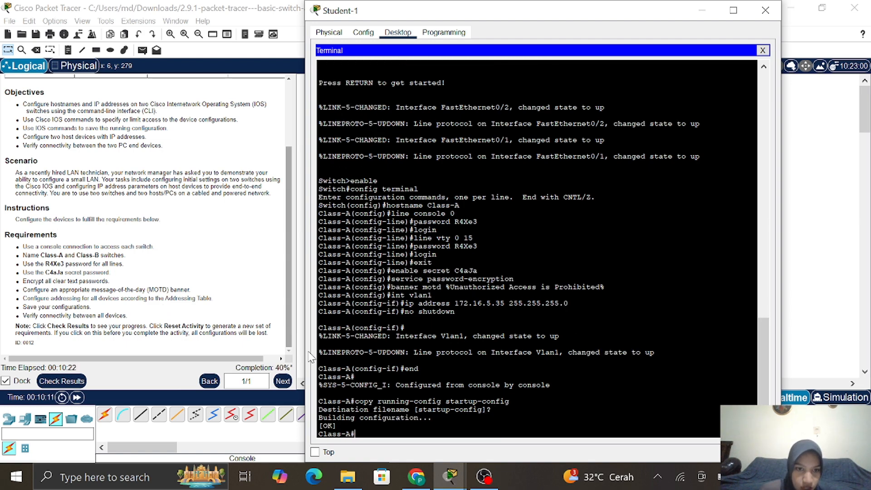
Start a Terminal console session from Student-2 to the second switch with default port settings
left_click(483, 284)
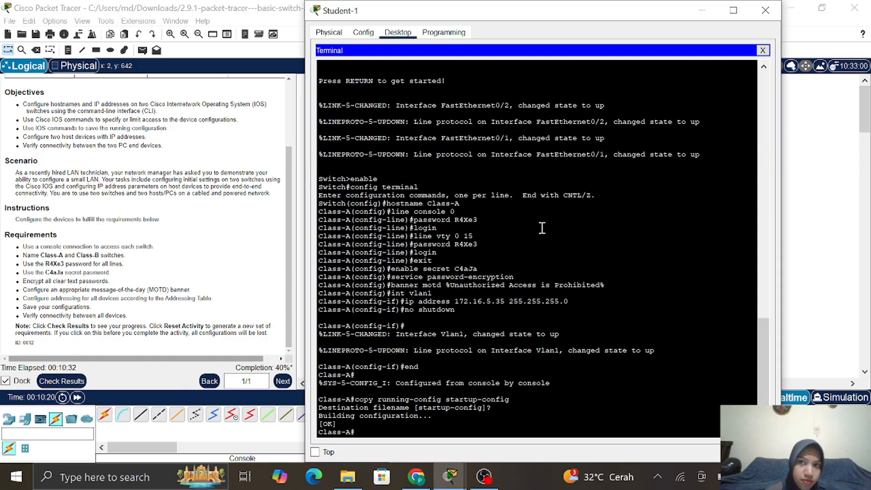
left_click(703, 11)
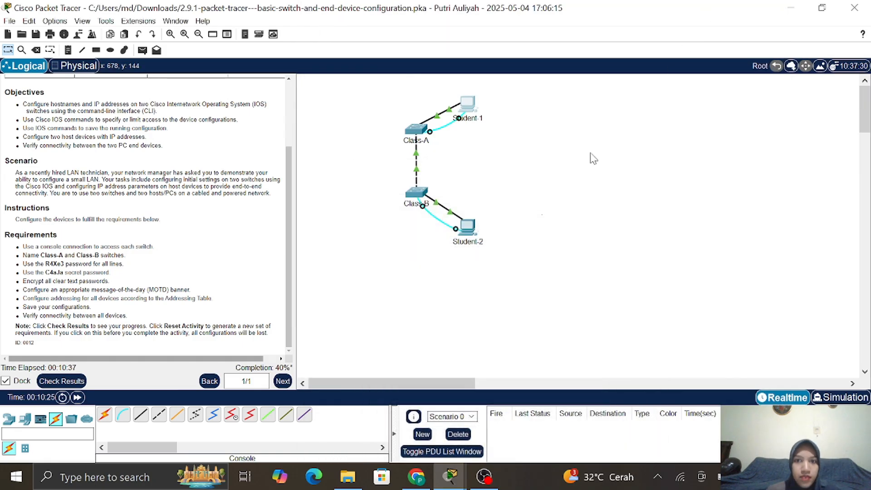
left_click(474, 230)
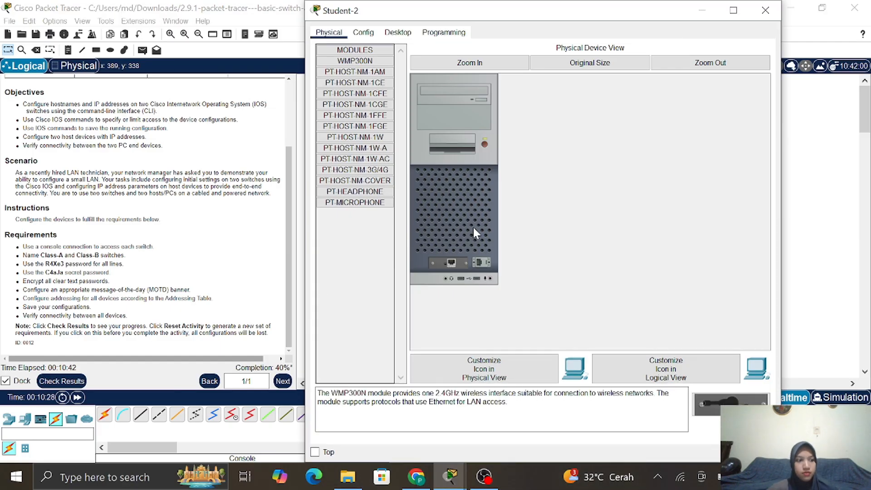
left_click(400, 34)
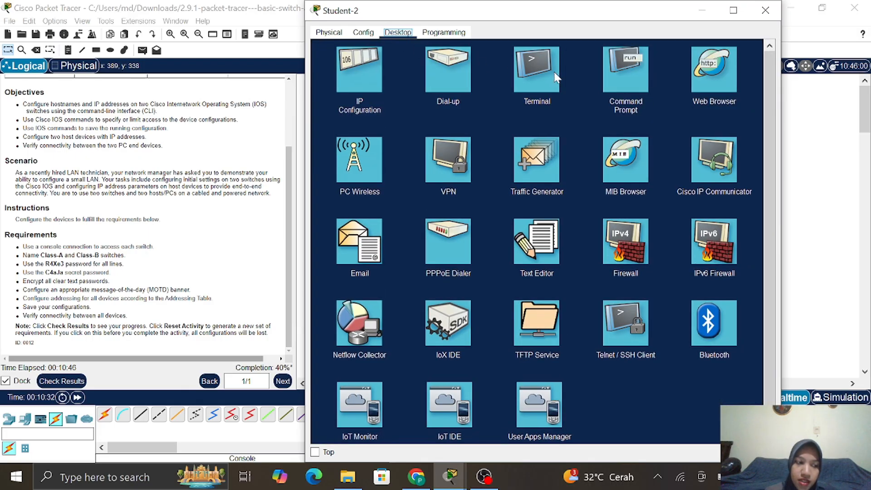
left_click(557, 77)
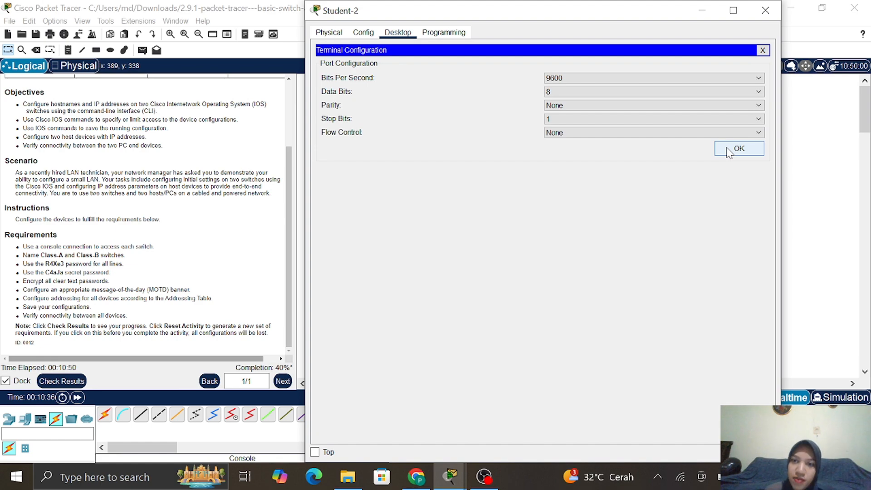
left_click(729, 150)
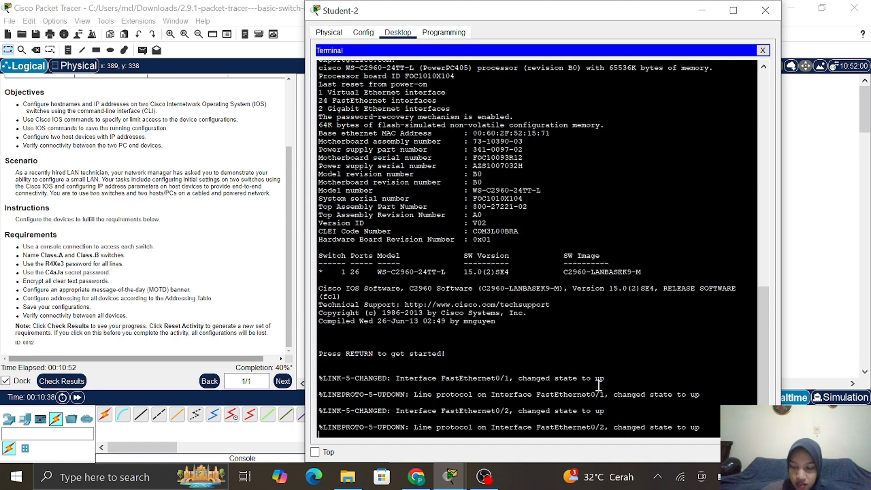
Enter privileged and global configuration mode on the second switch and set hostname Class-B
key("Return")
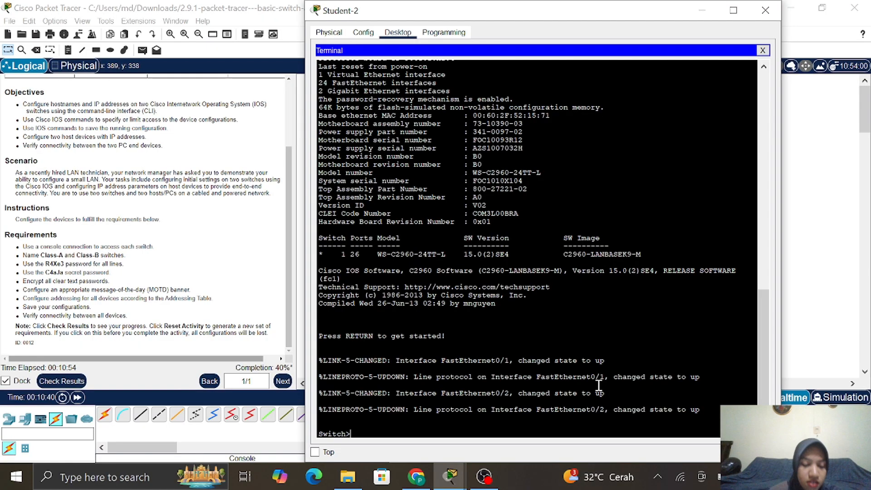
type("neable")
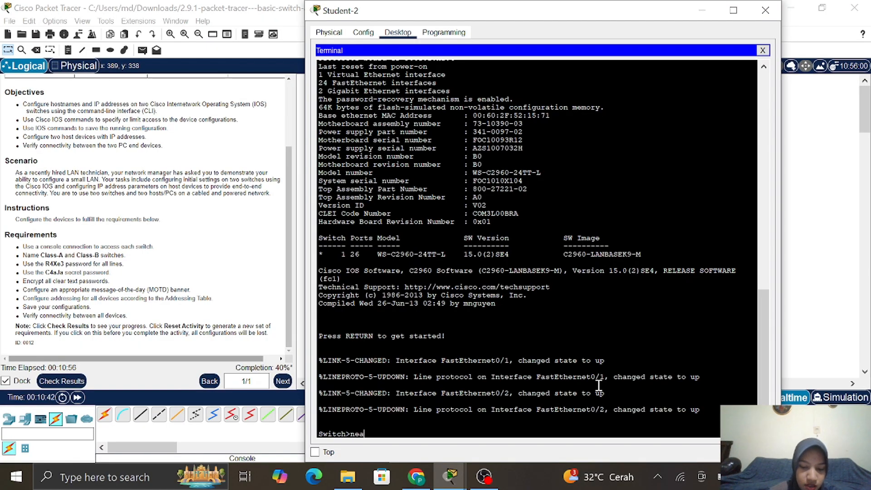
key("BackSpace")
key("BackSpace")
key("BackSpace")
key("BackSpace")
key("BackSpace")
key("BackSpace")
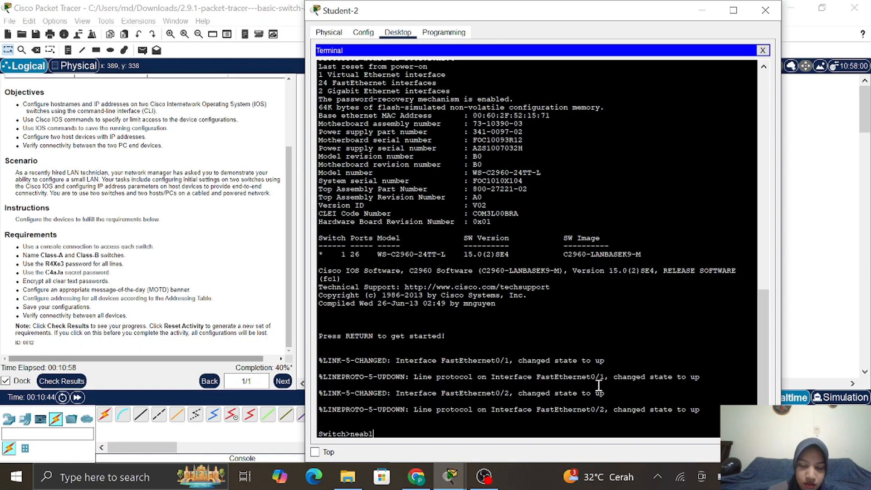
type("enable")
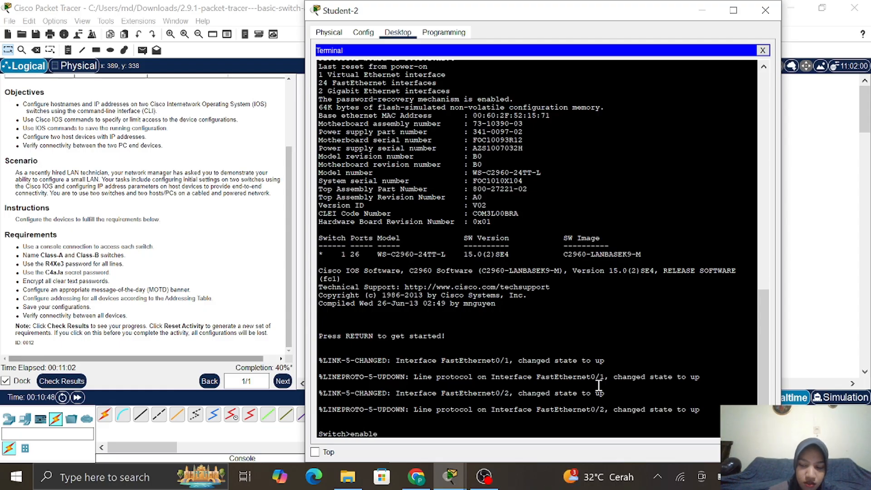
key("Return")
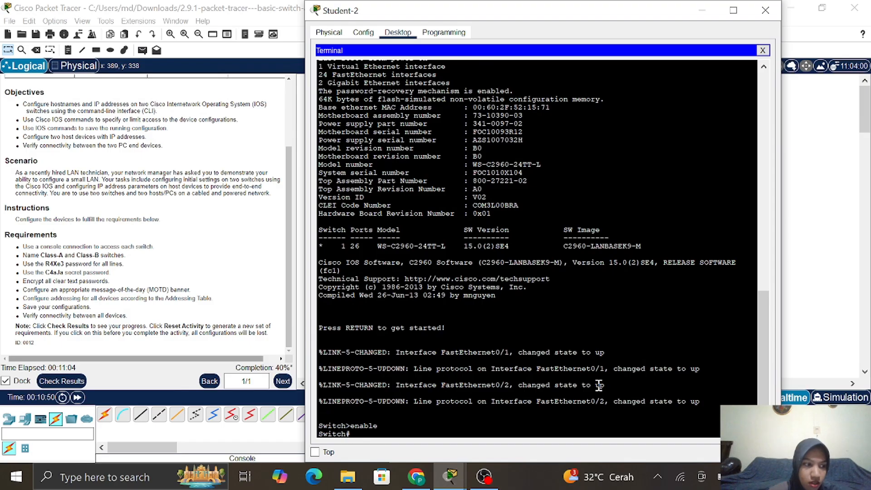
type("conf")
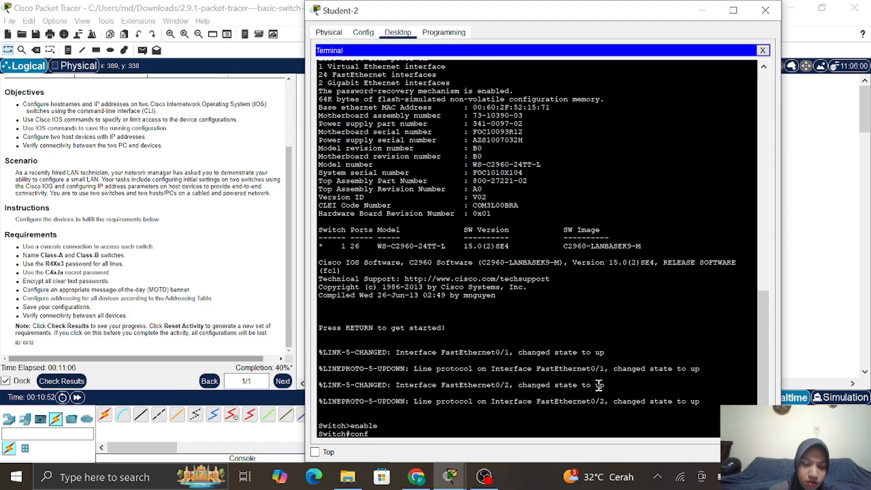
type("ig term")
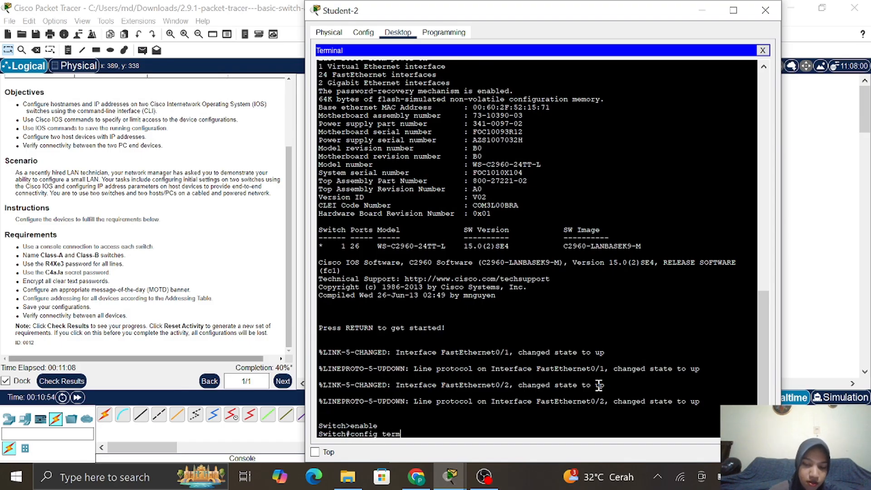
type("inal")
key("Return")
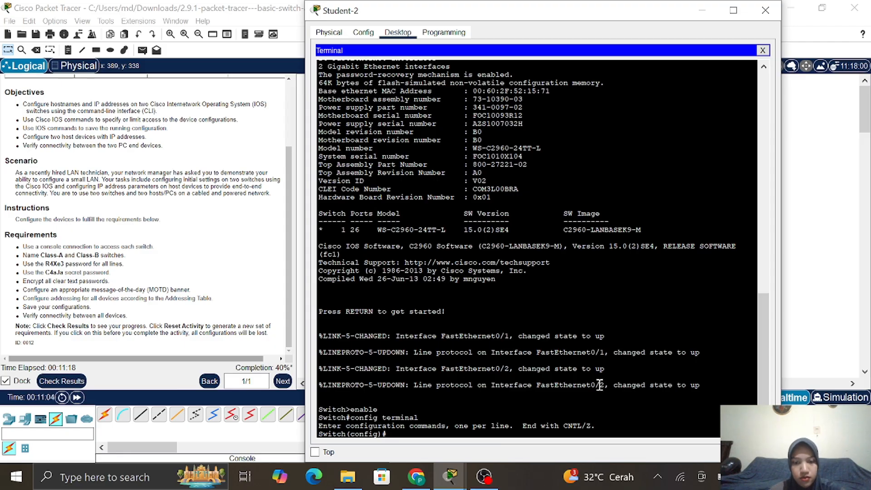
type("hos")
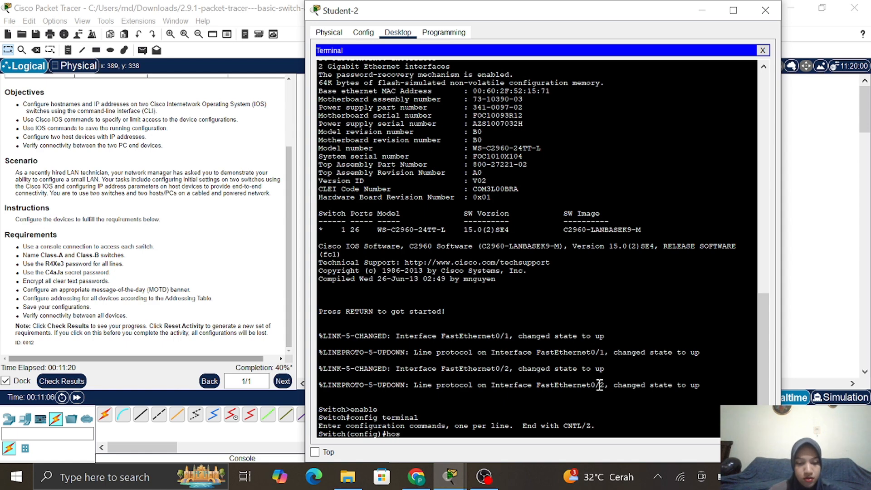
type("tna")
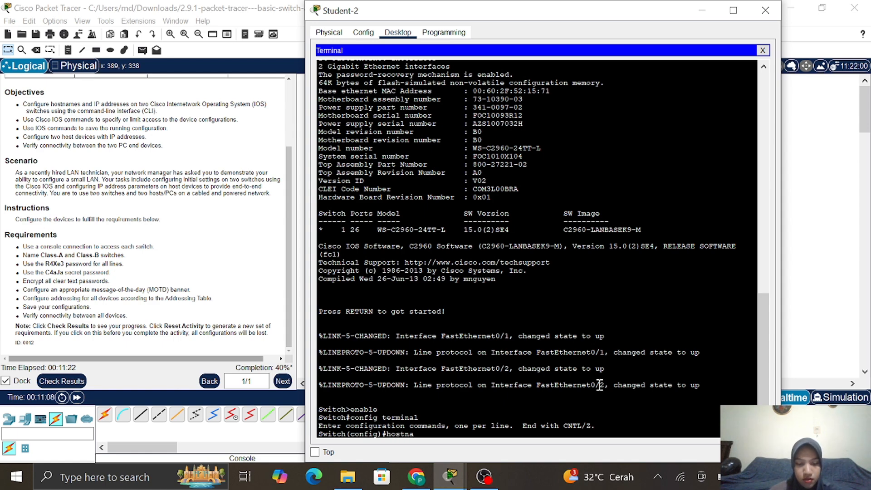
type("me")
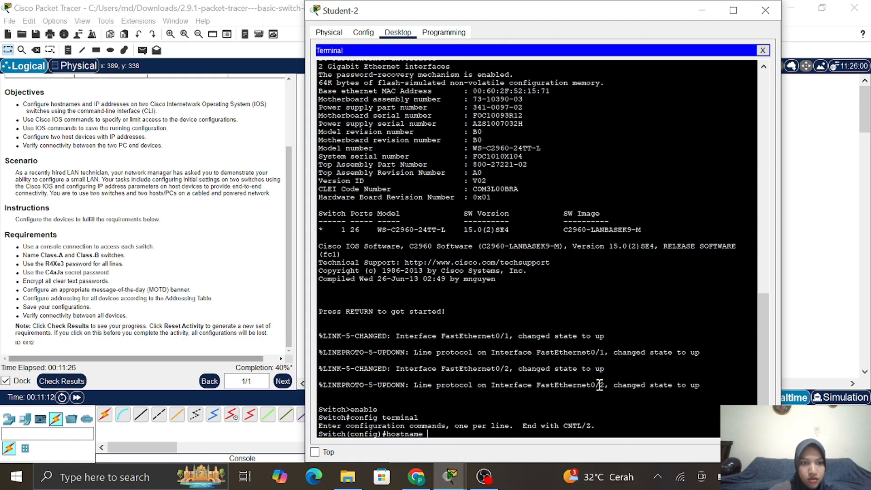
type(" C")
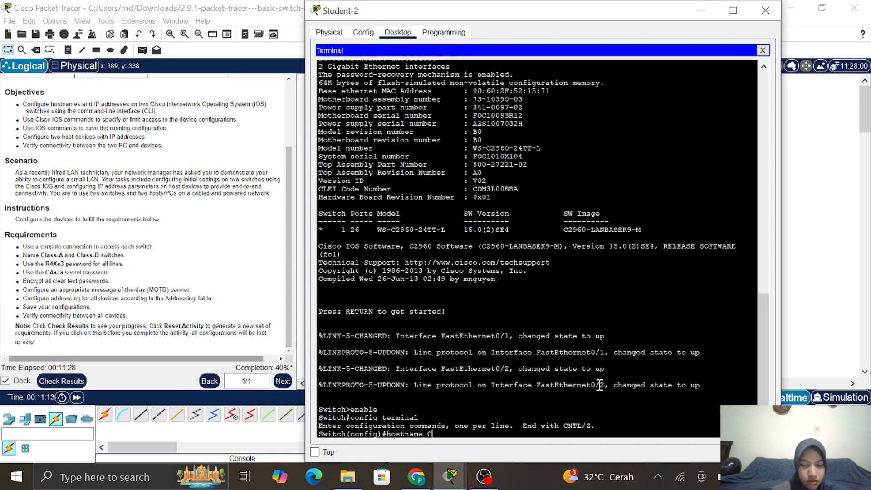
type("lass-B")
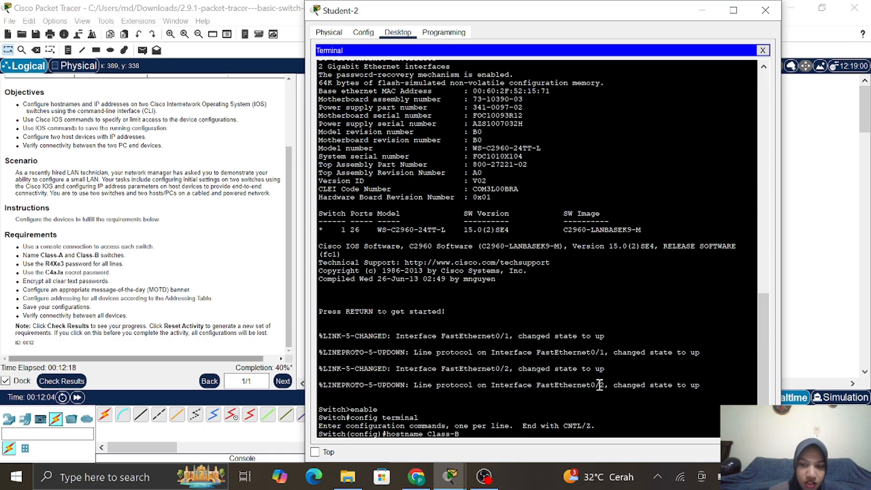
key("Return")
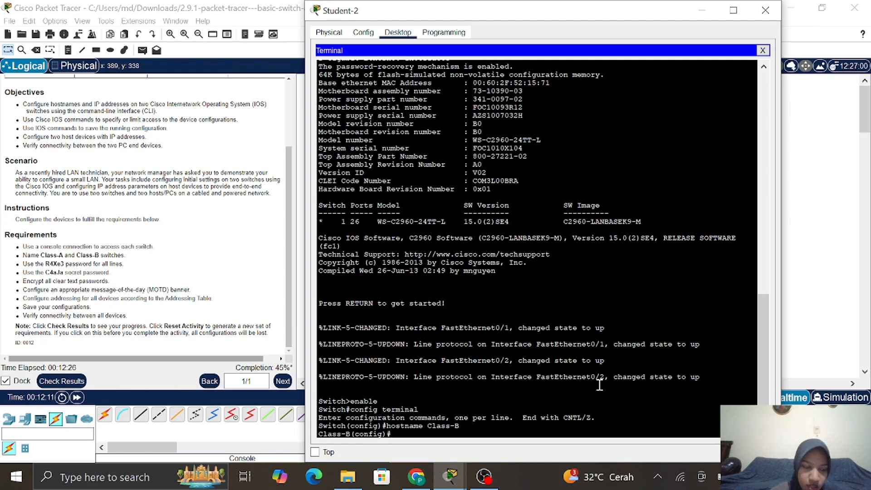
Set the required password on Class-B's console line 0 and enable login
type("in")
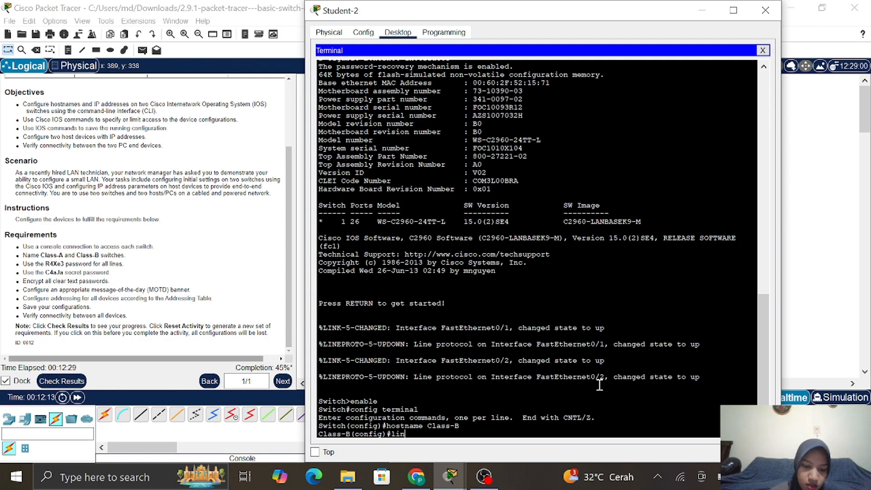
type("e console 0")
key("Return")
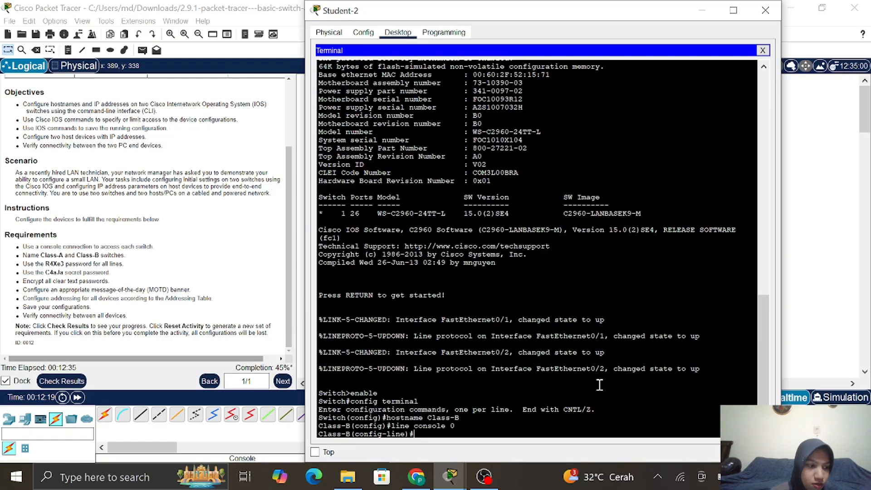
type("passwor")
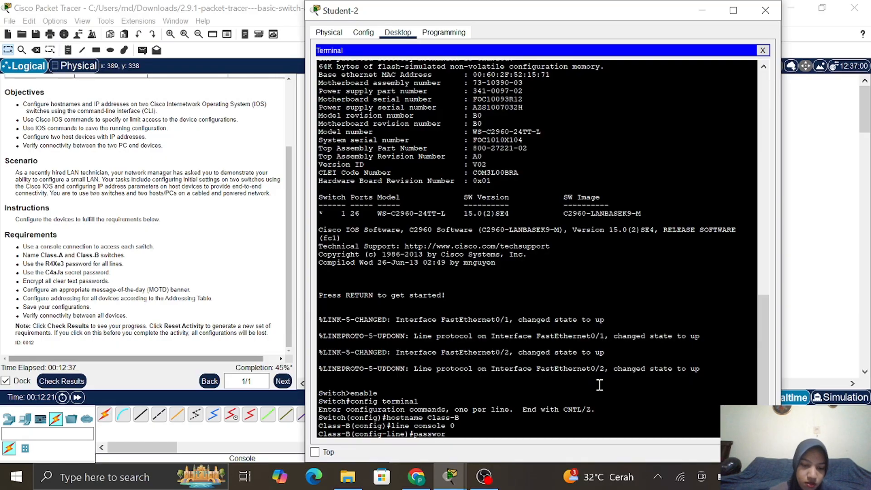
type("d ")
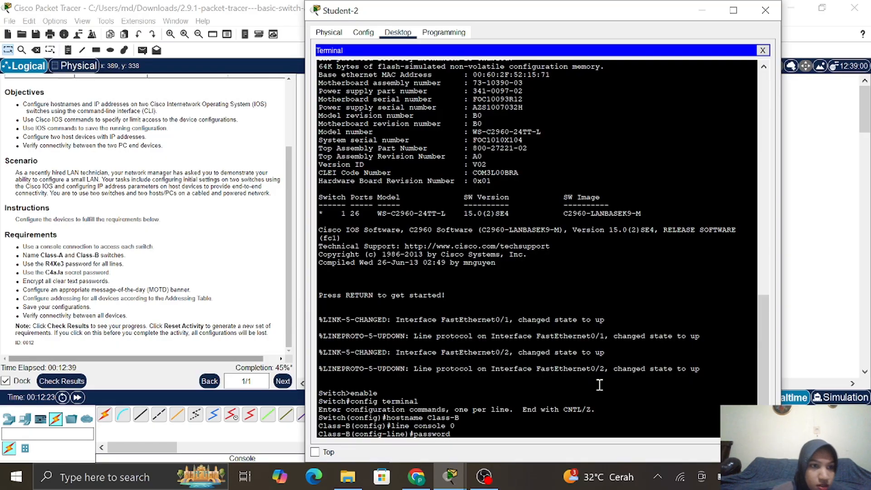
type("R4")
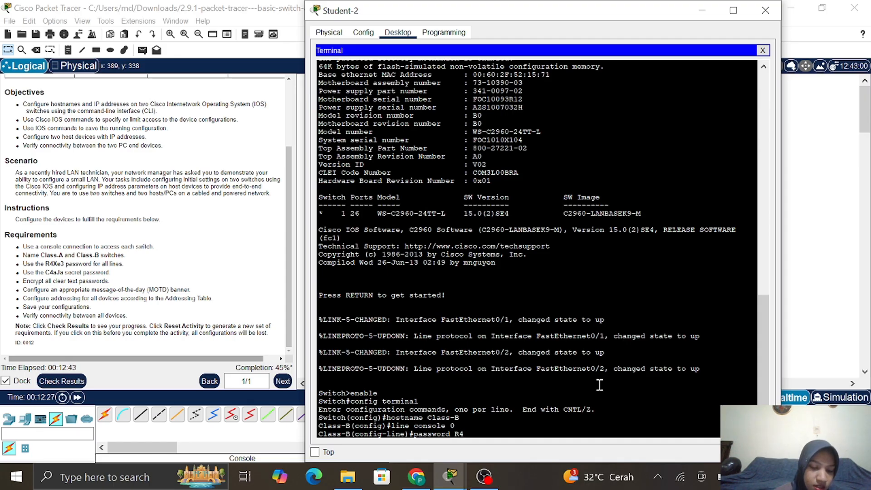
type("Xe")
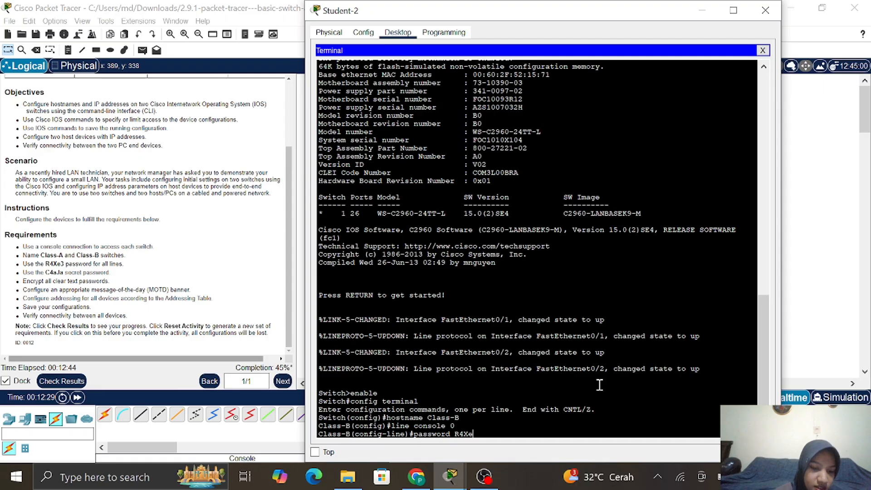
type("3")
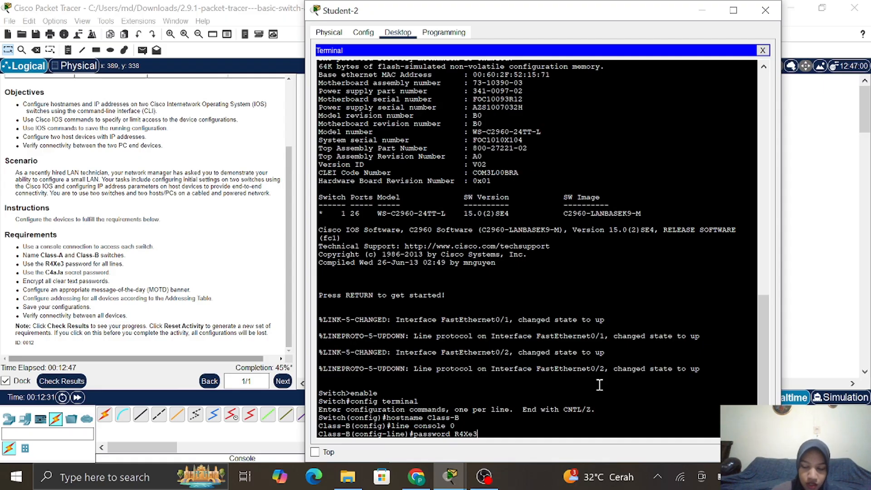
key("Return")
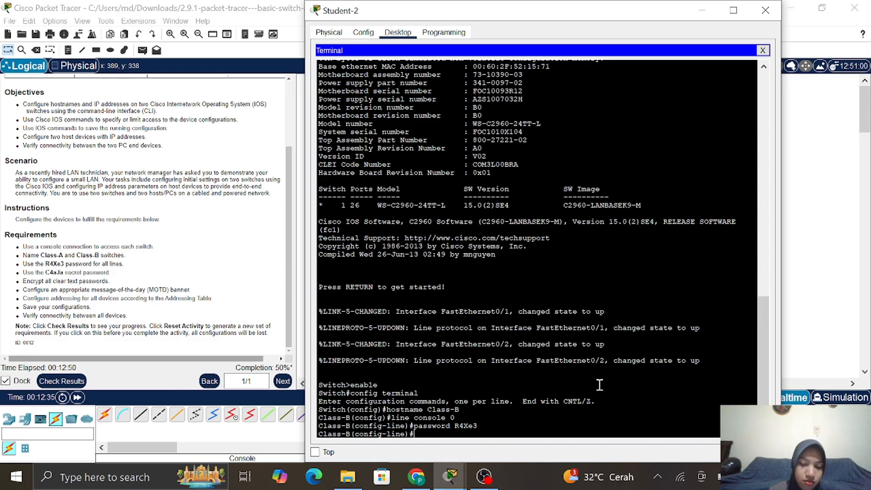
type("logi")
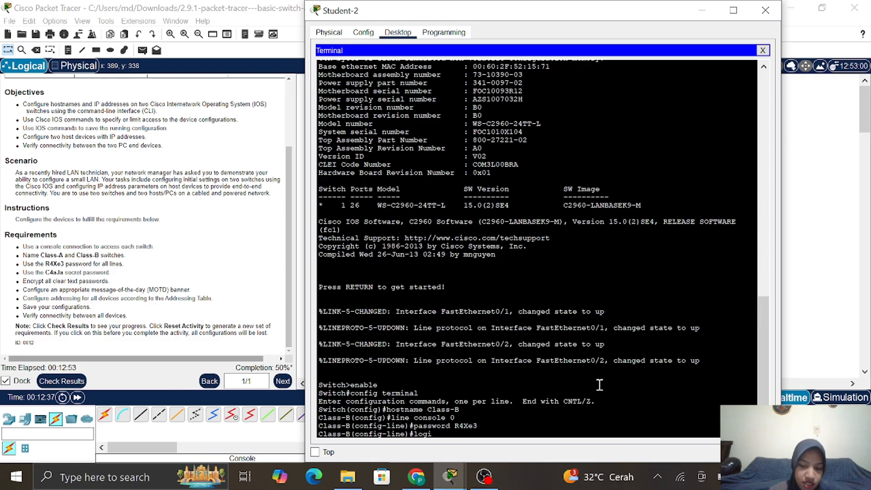
type("n")
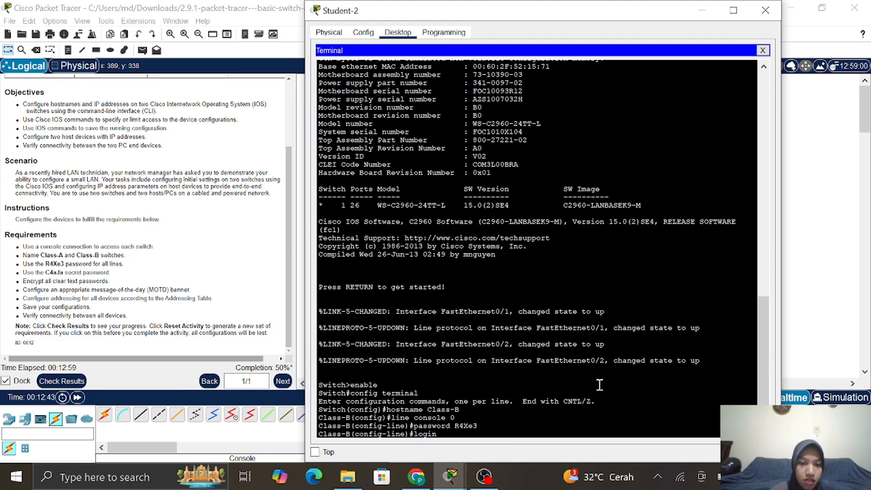
key("Return")
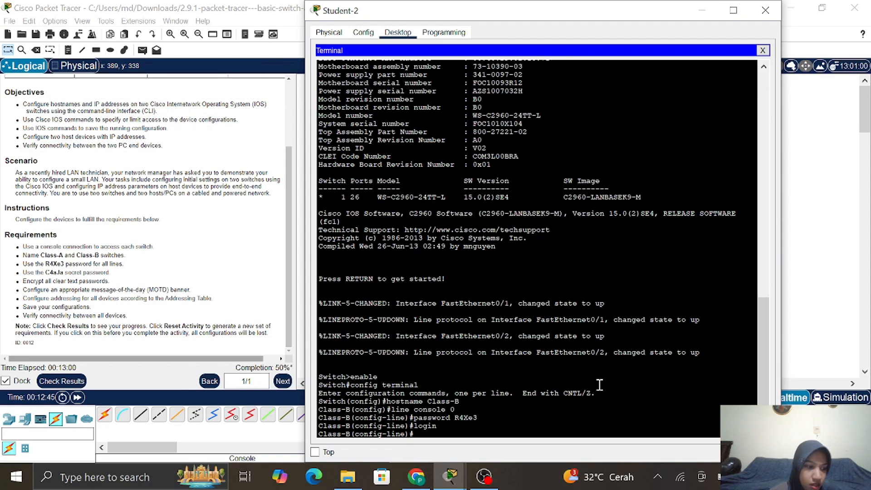
Give vty lines 0–15 the same password with login, then exit to global configuration
type("line vty")
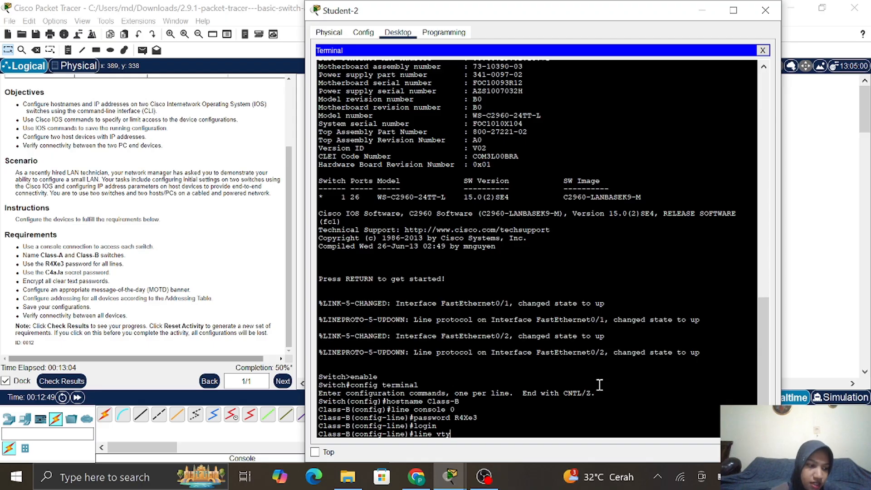
type(" 0 1")
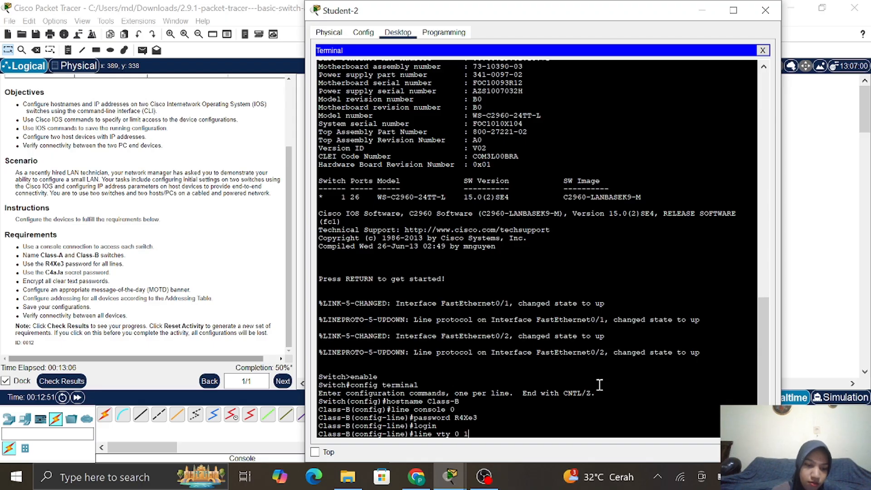
type("5")
key("Return")
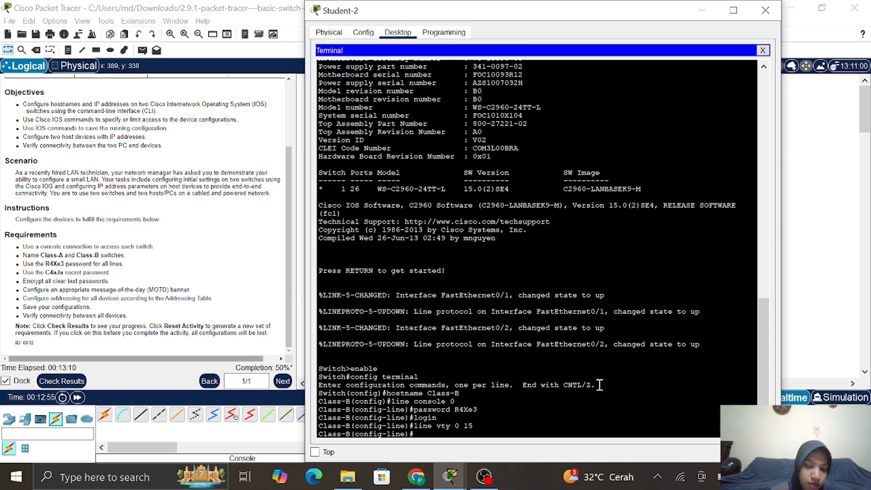
type("password ")
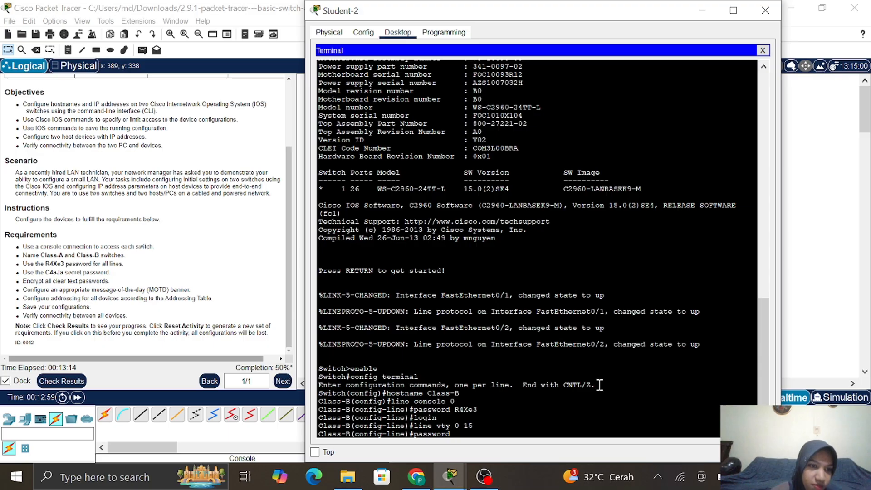
type("R4")
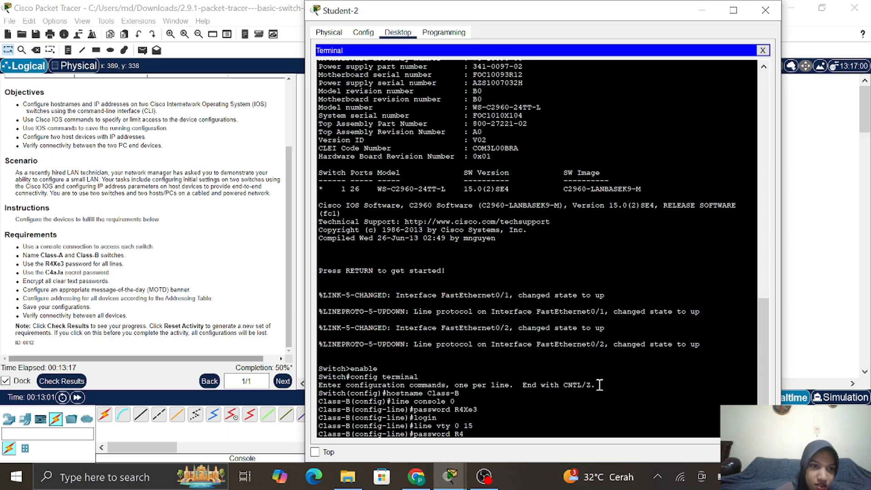
type("X")
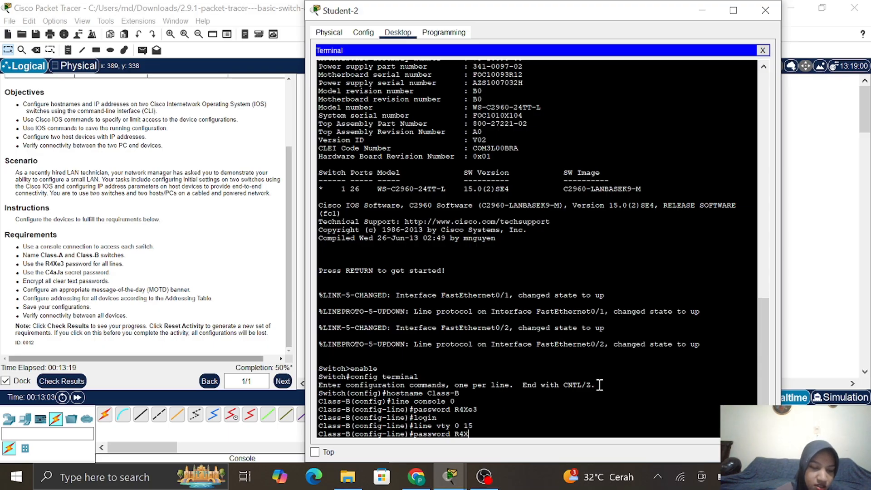
type("e3")
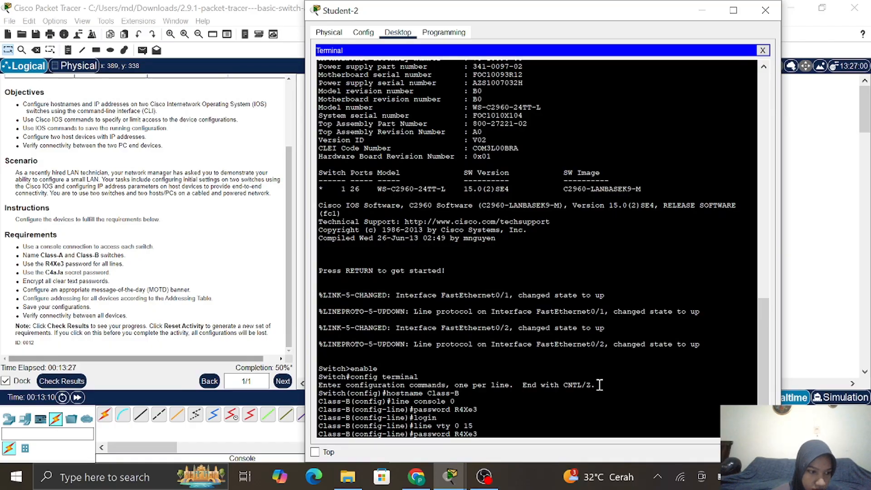
key("Return")
type("lo")
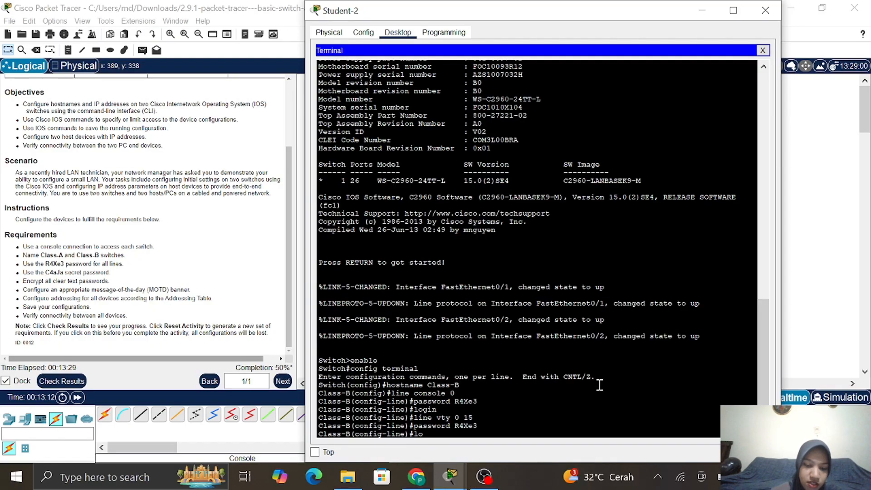
type("gin")
key("Return")
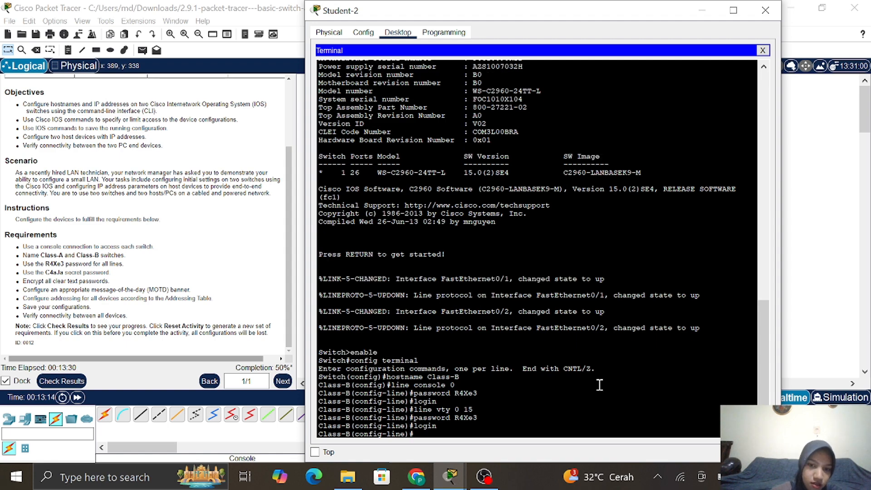
type("exi")
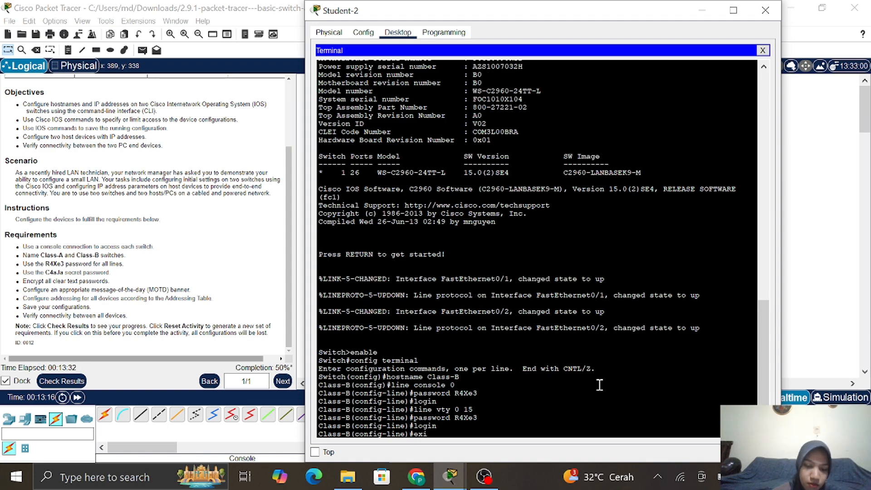
type("t")
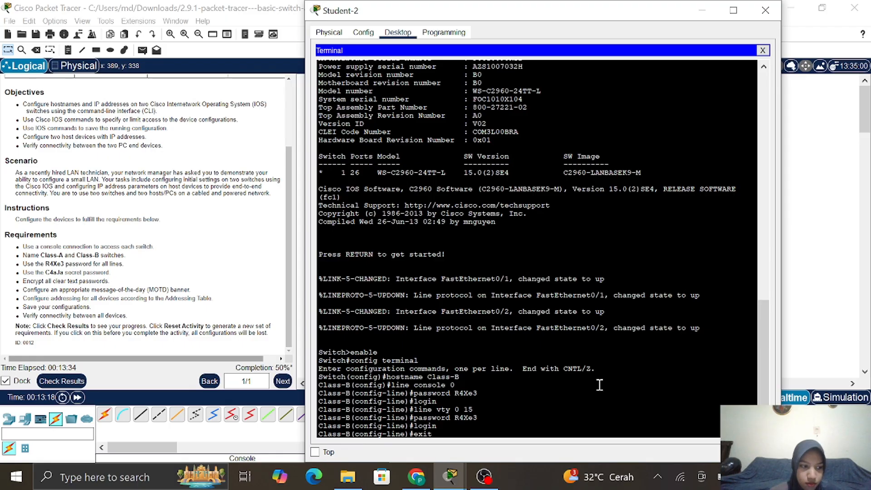
key("Return")
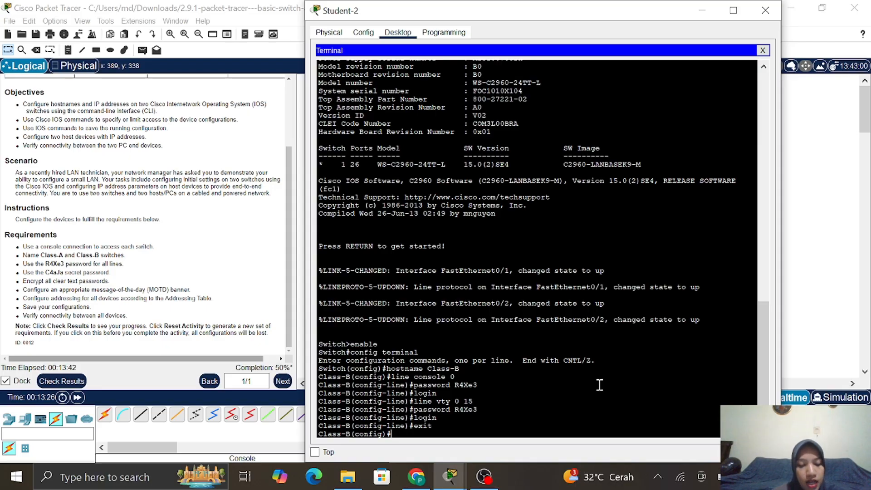
Set Class-B's enable secret to the activity's required secret value
type("enab")
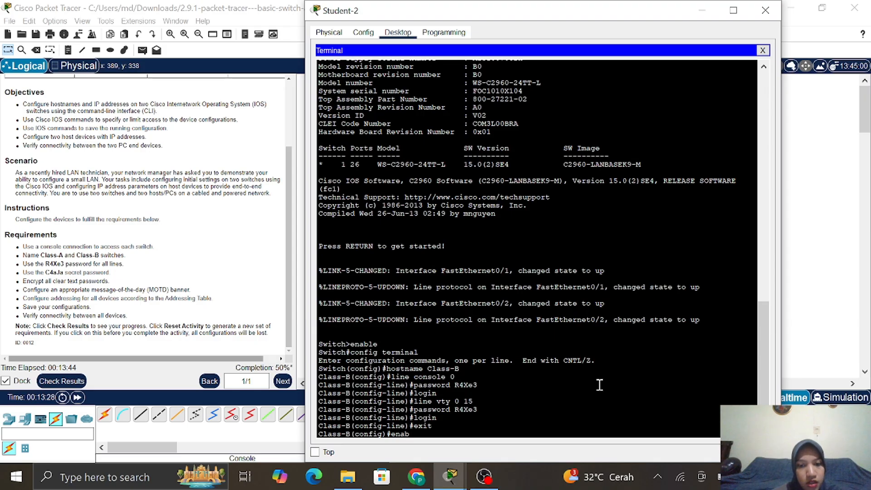
type("le sec")
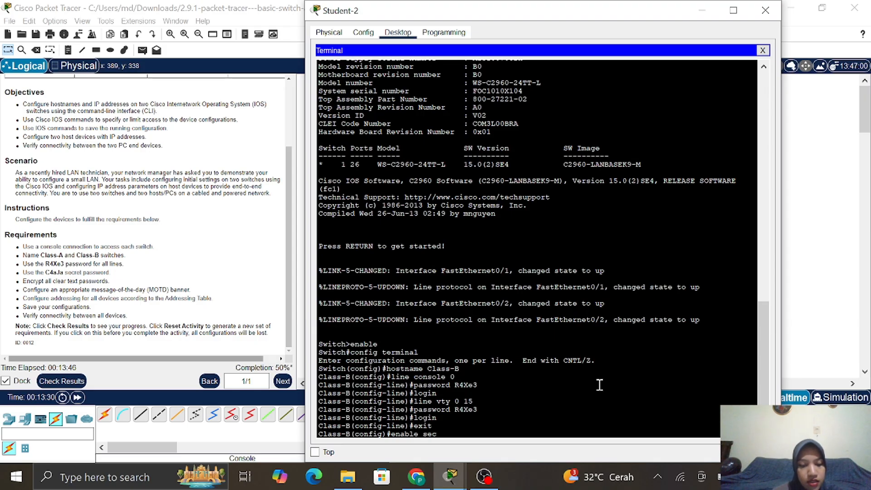
type("ret")
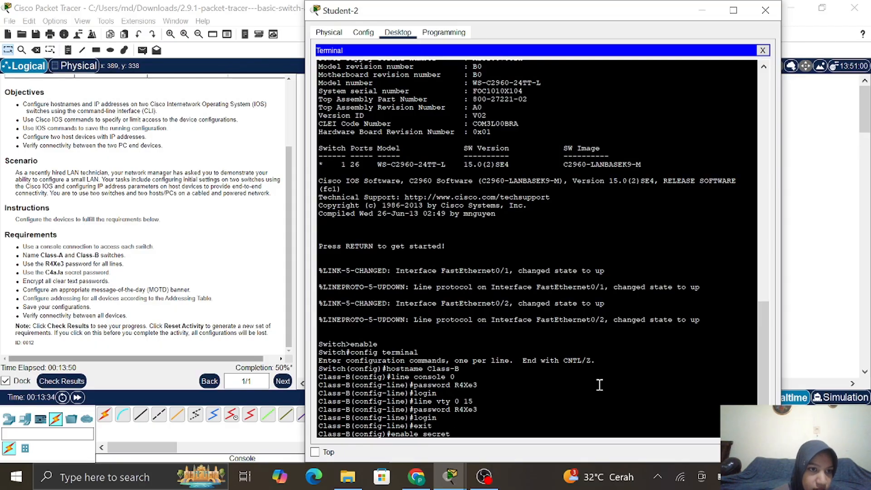
type(" C4")
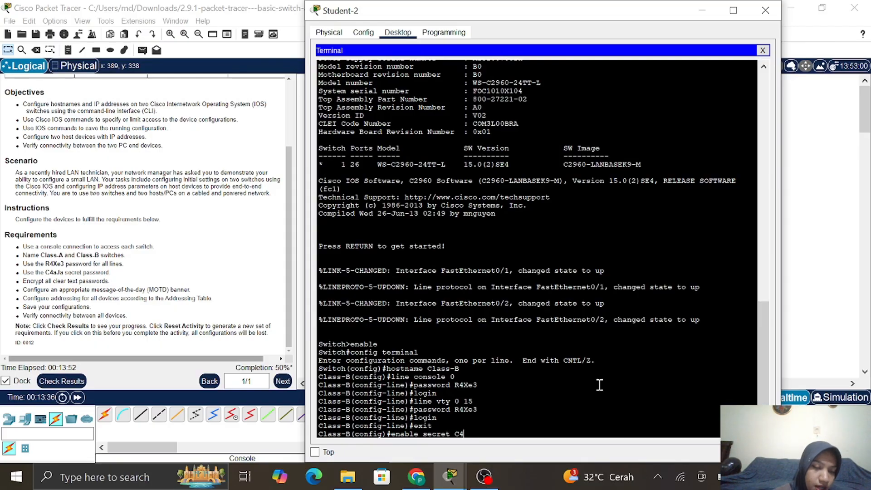
type("aJa")
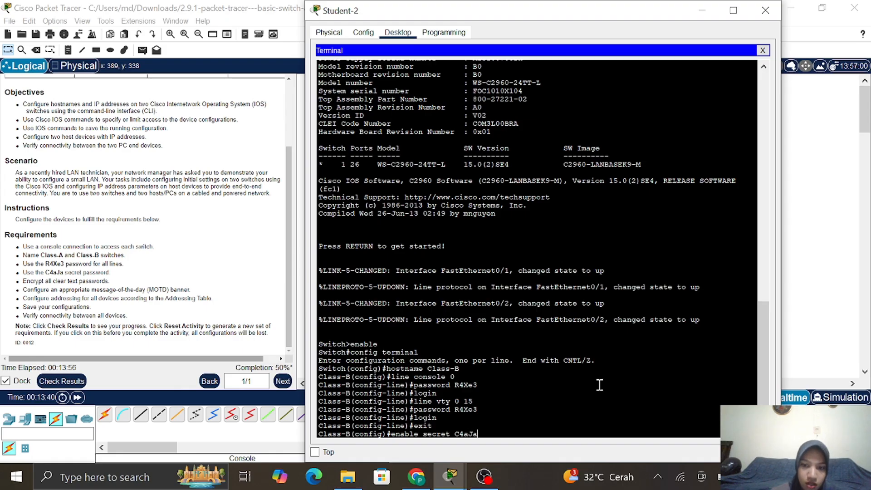
key("Return")
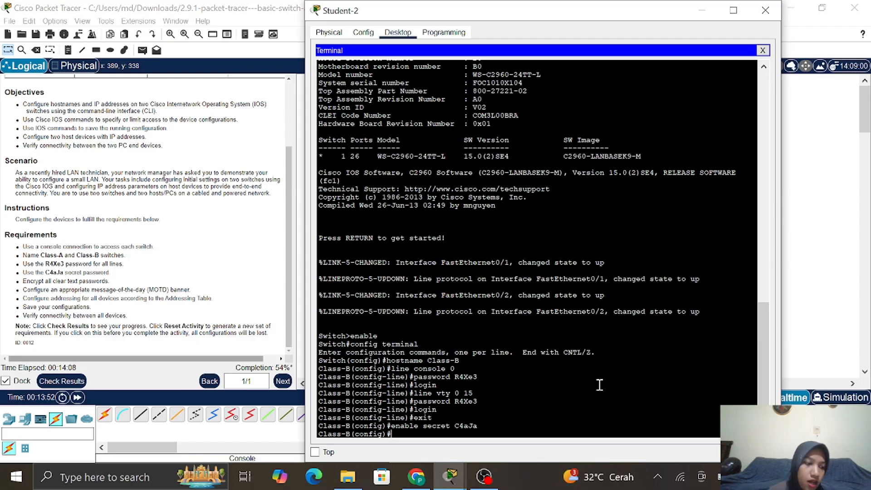
Turn on service password-encryption for Class-B's clear-text passwords
type("ervice")
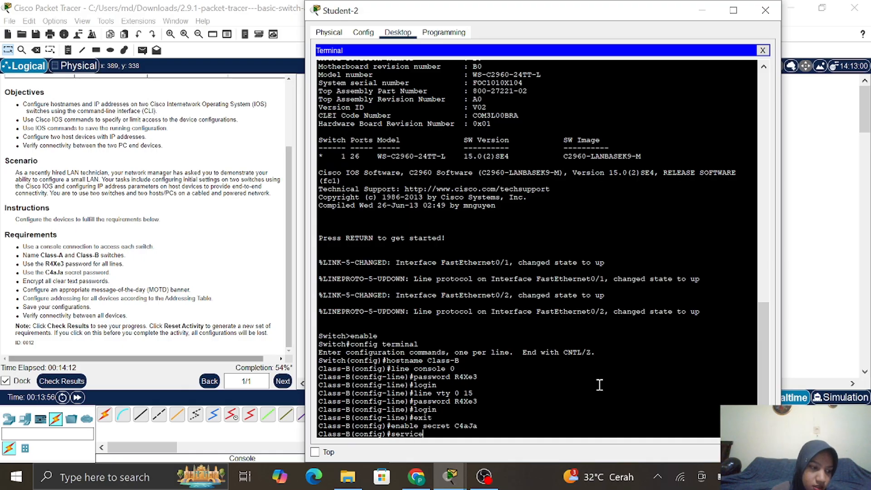
type(" pass")
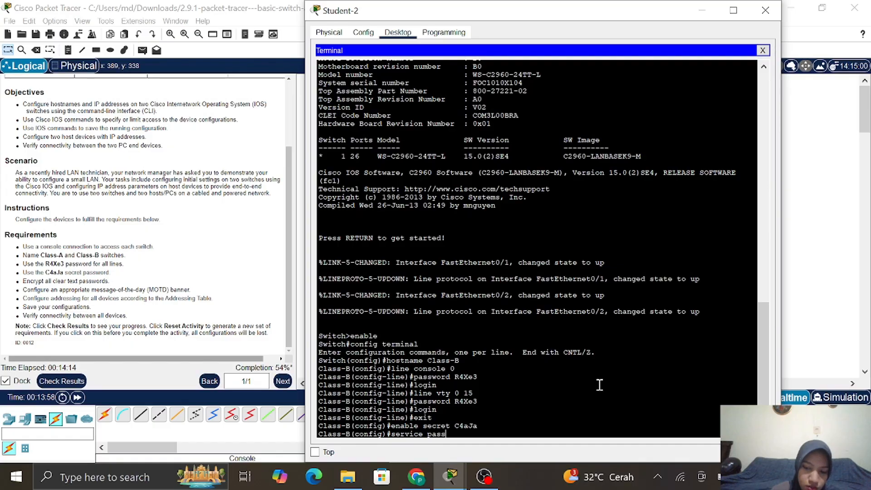
type("word")
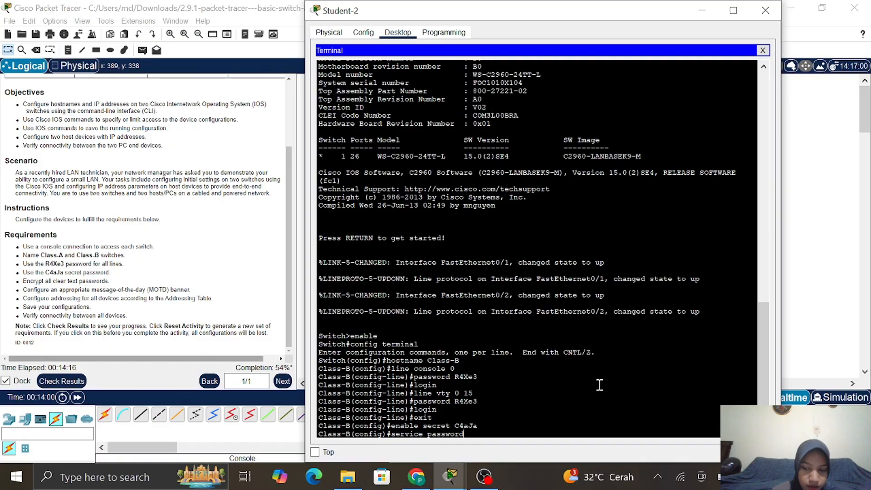
type("-enc")
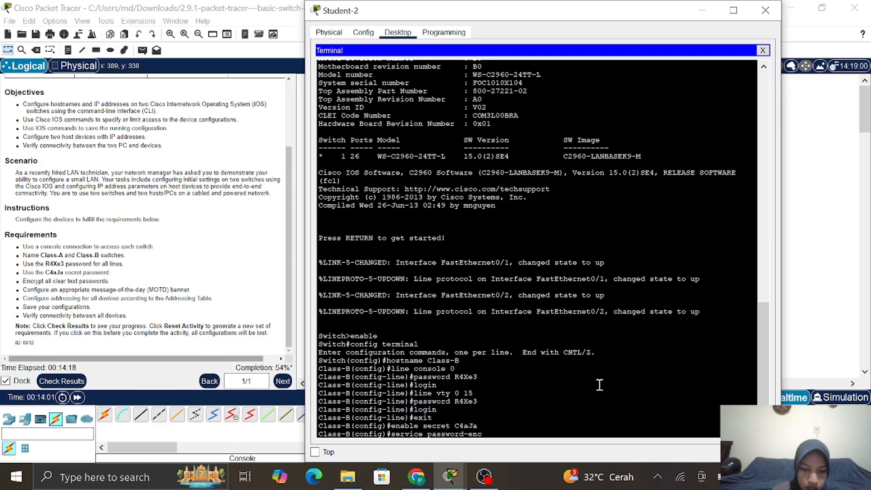
type("ryp")
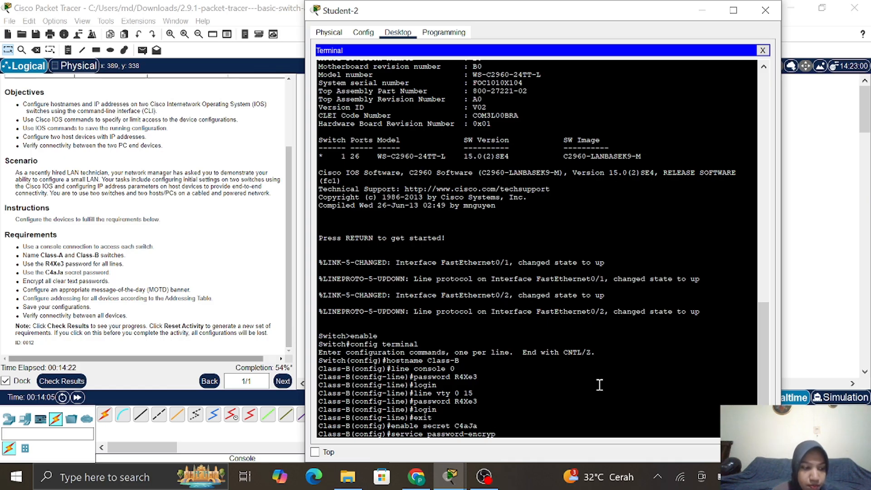
type("tion")
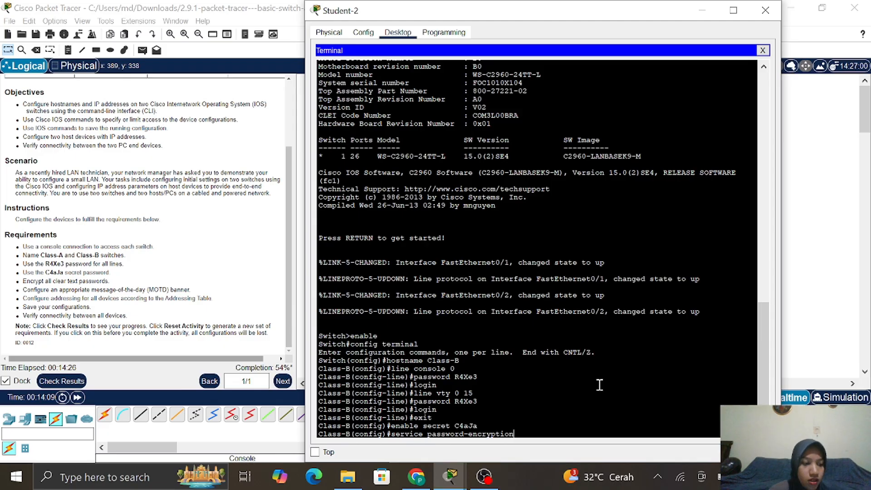
key("Return")
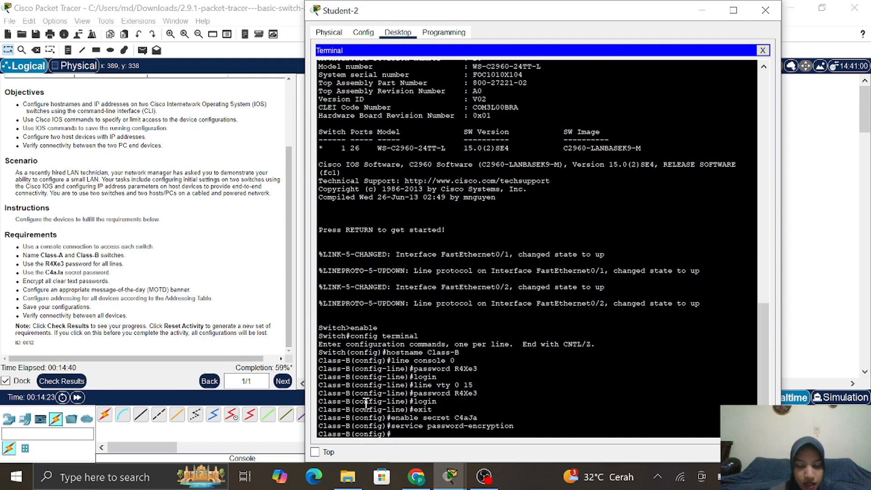
Enter the banner motd command with '$Unauthorized Access is Prohibited$' on Class-B
type("banner")
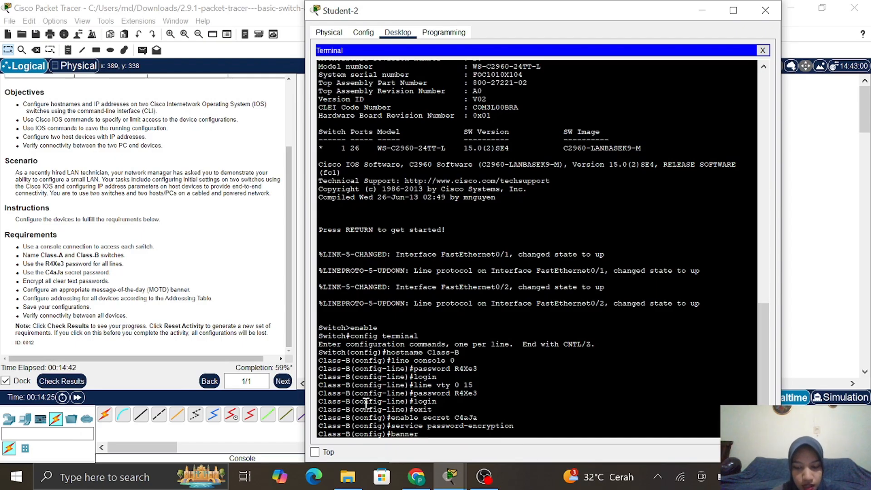
type(" motd")
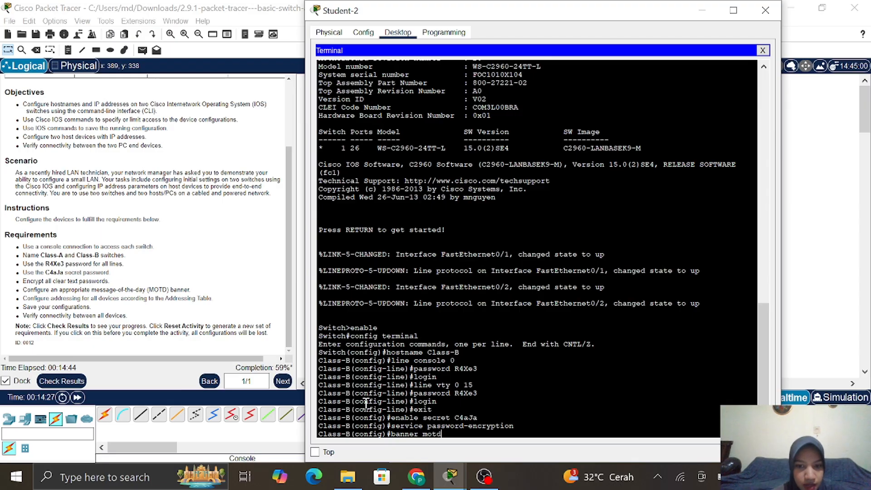
type(" $")
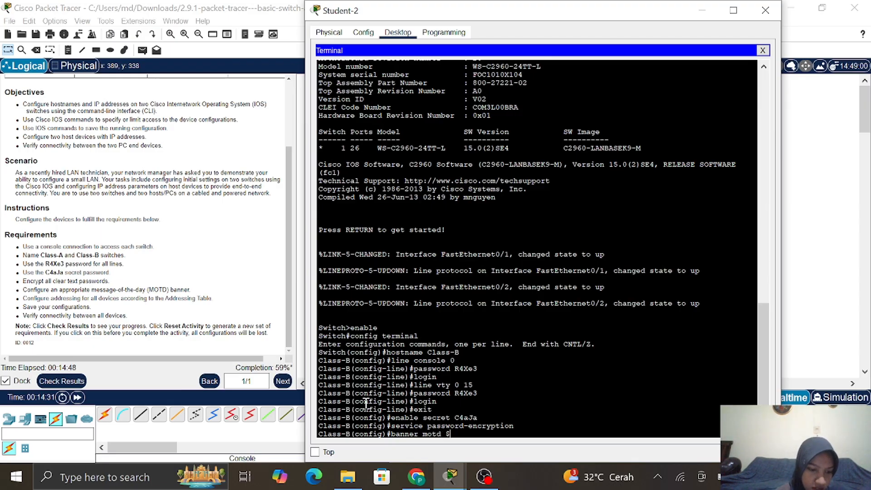
type("U")
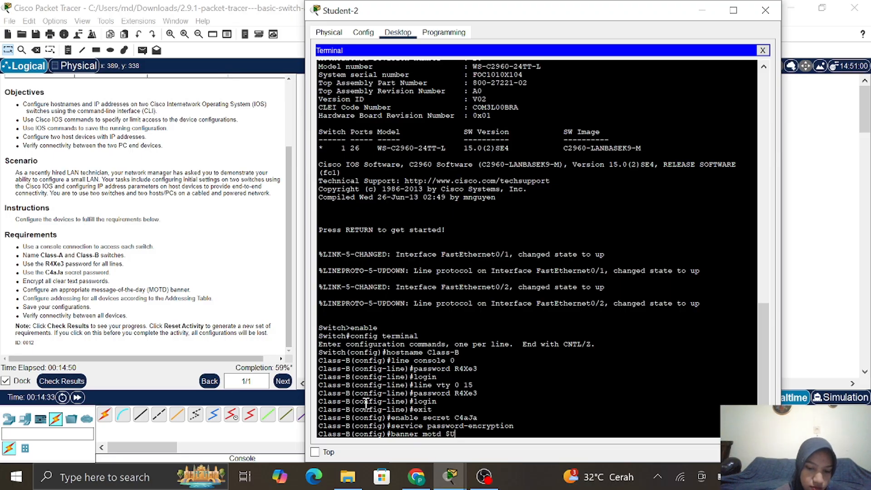
type("nauth")
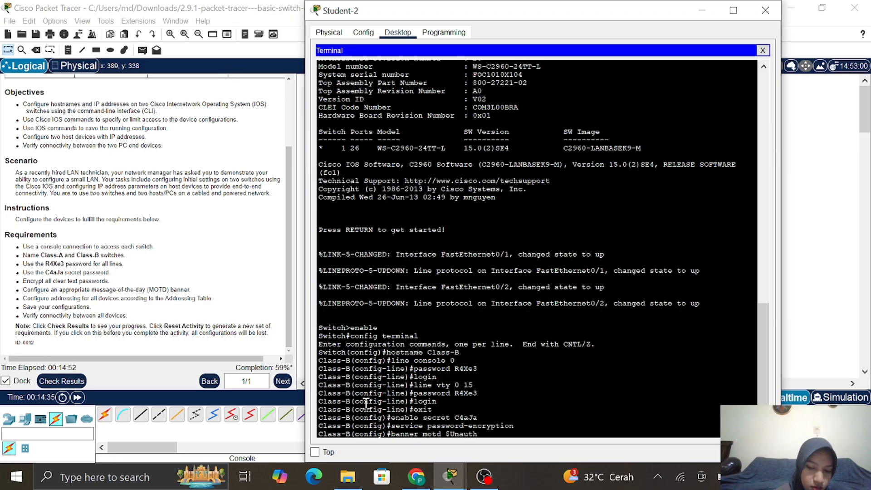
type("orized")
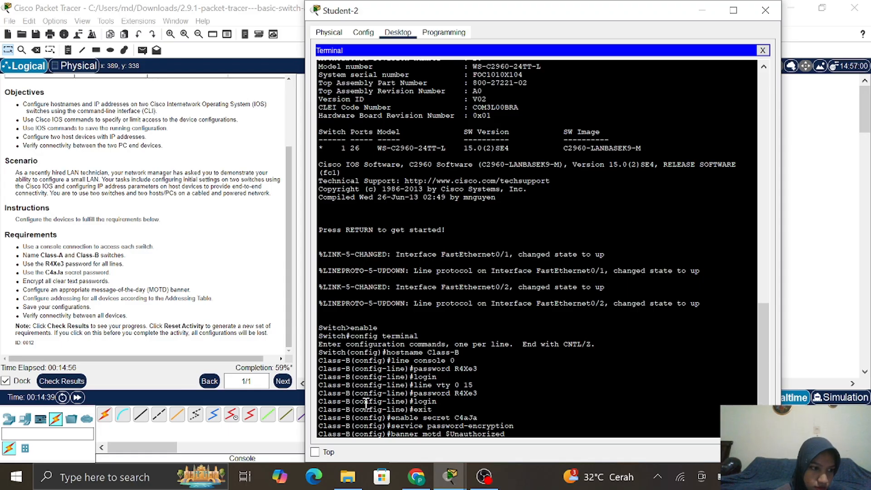
type(" Acc")
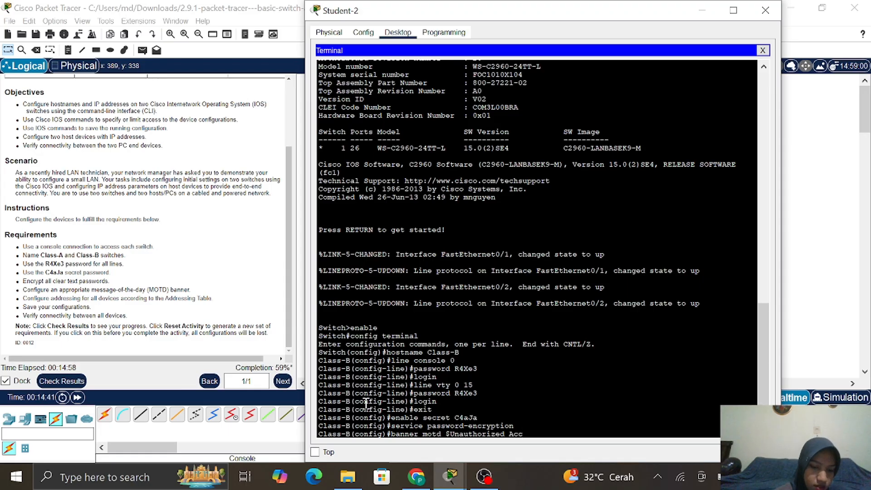
type("ess")
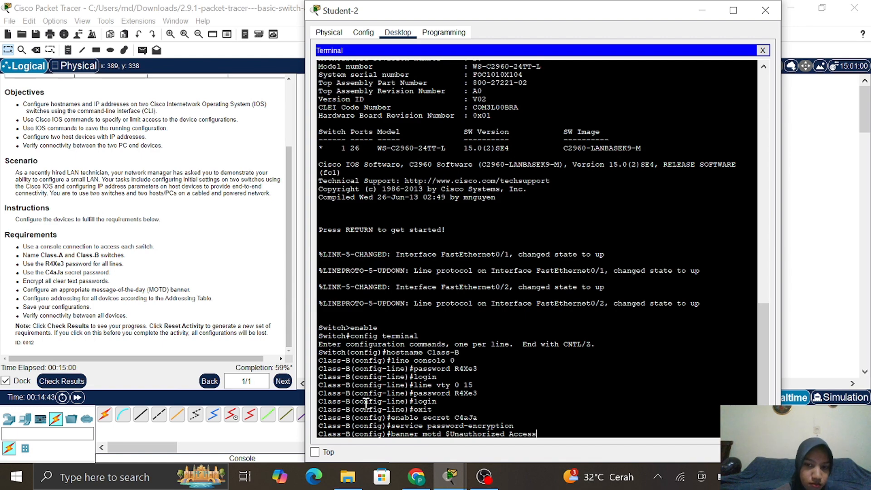
type(" is ")
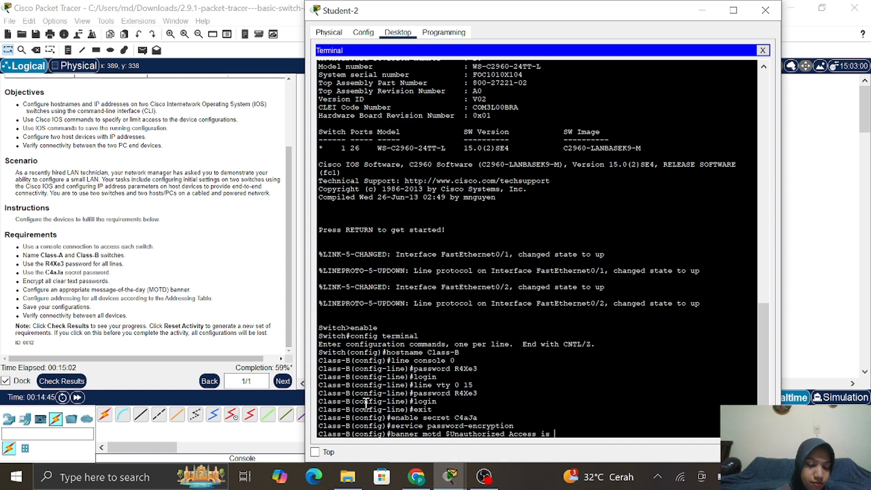
type("Pro")
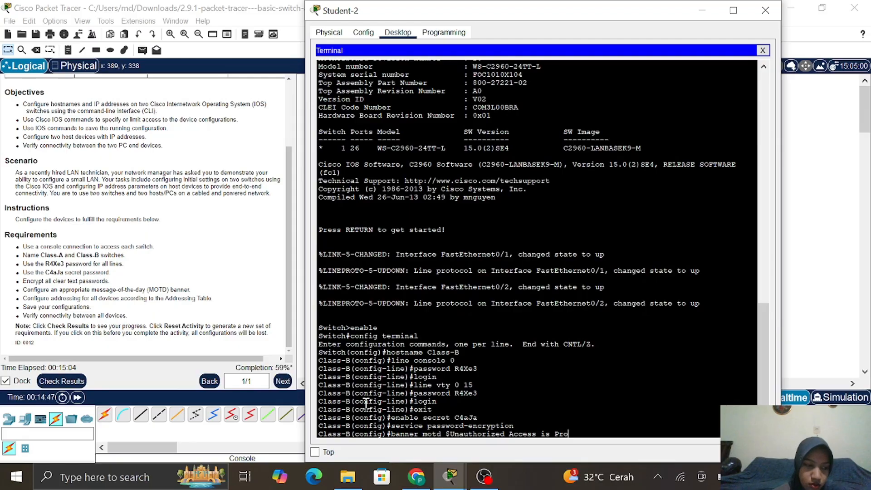
type("hibited")
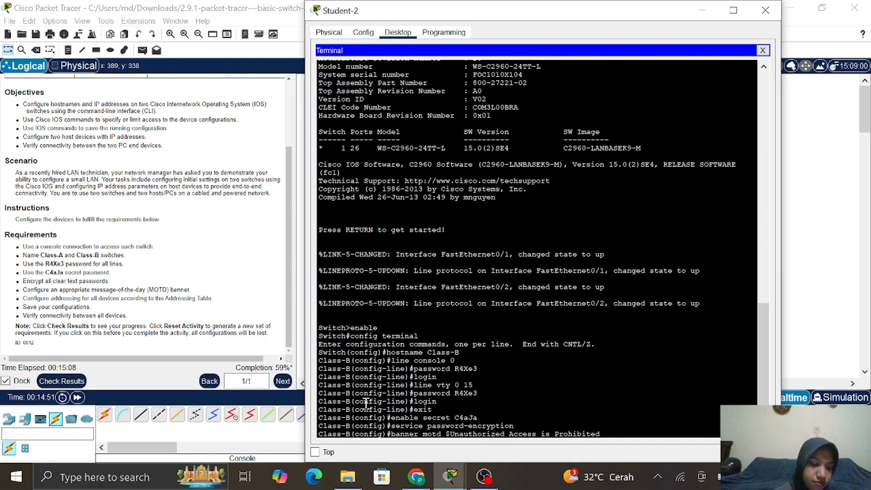
type("$")
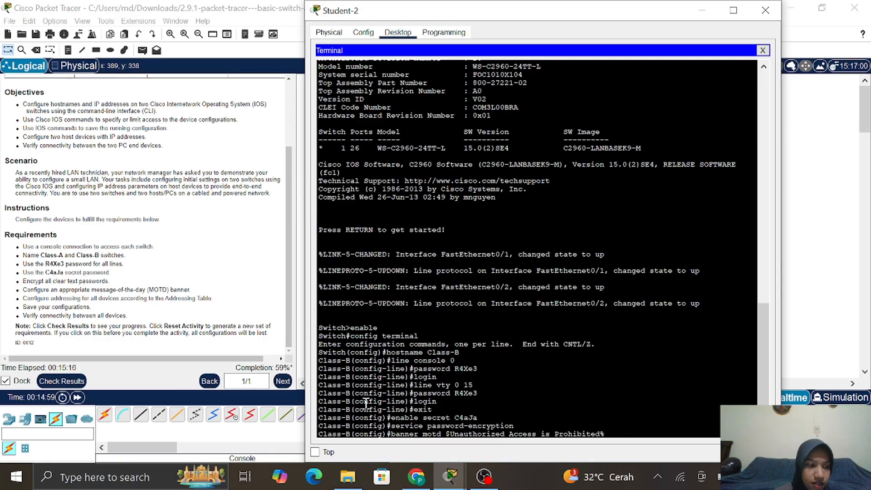
key("Return")
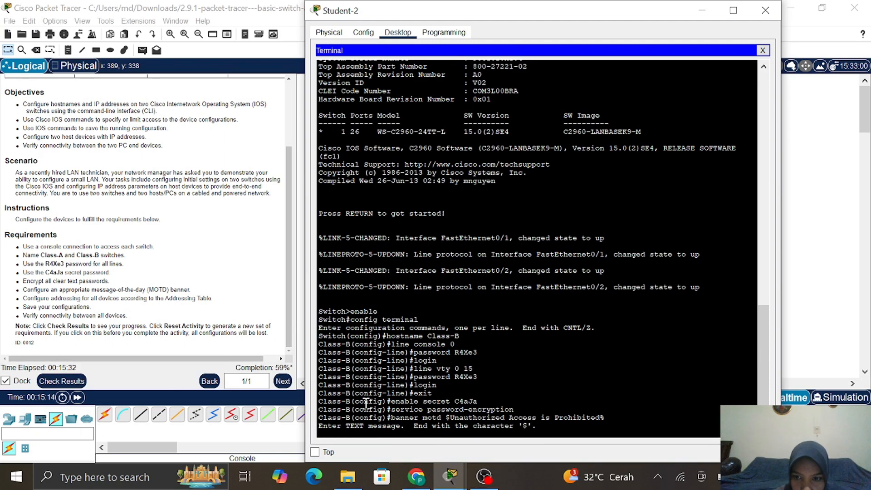
key("Return")
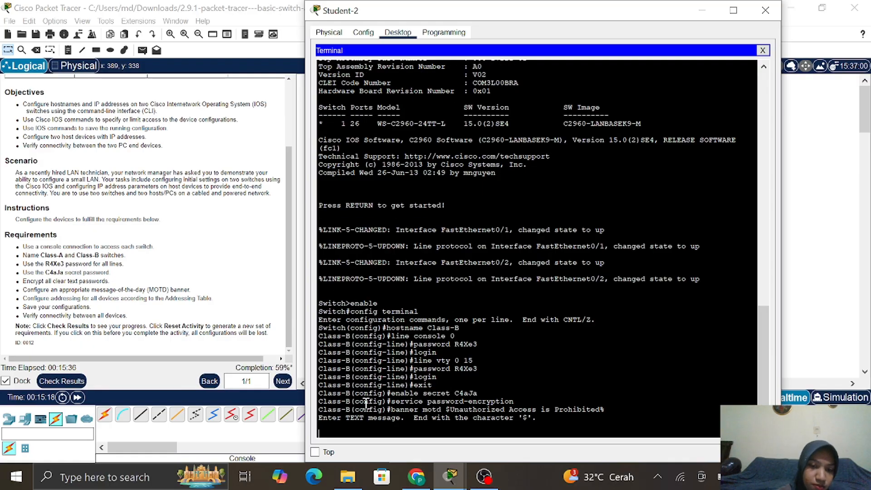
type("z")
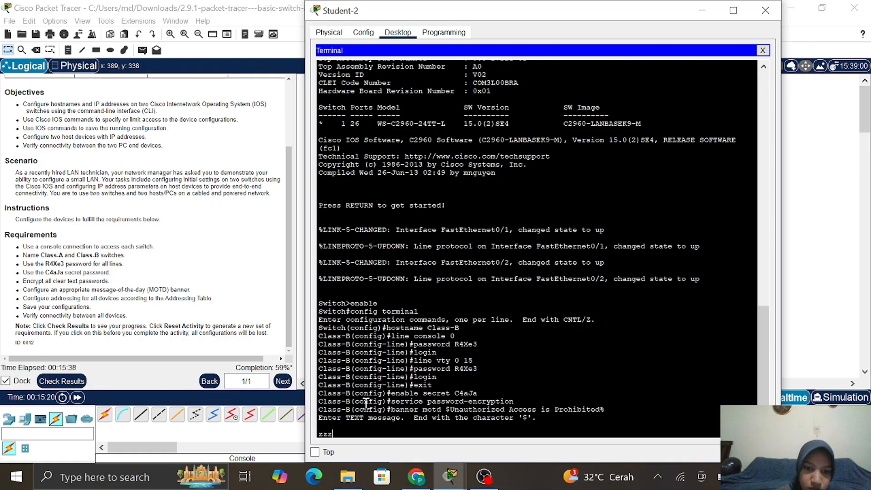
key("BackSpace")
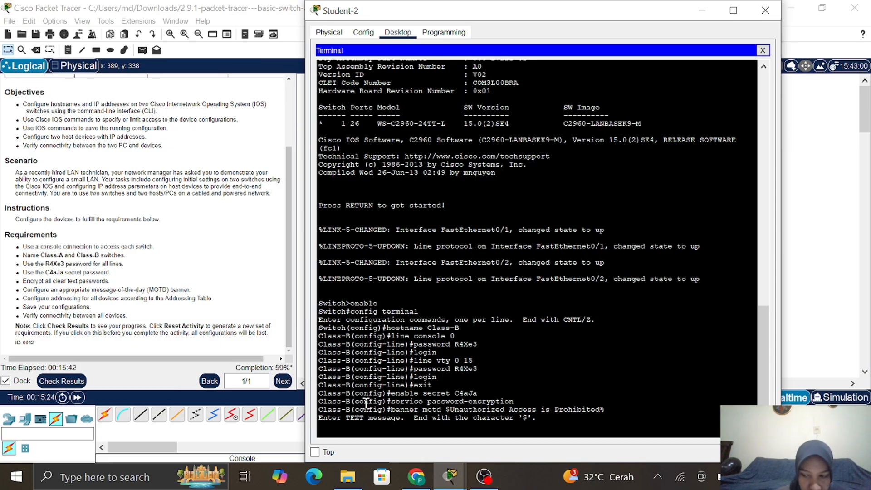
type("banner motd $Unauthorized Access is Prohibited%")
key("Up")
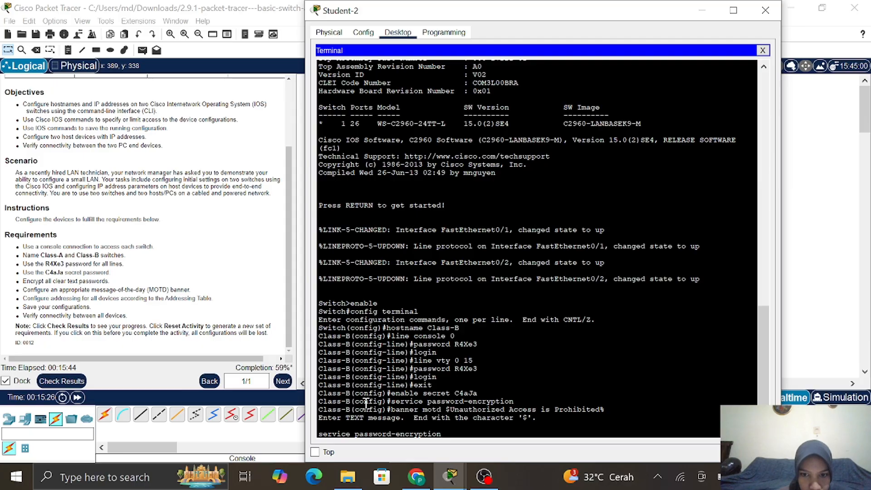
key("Down")
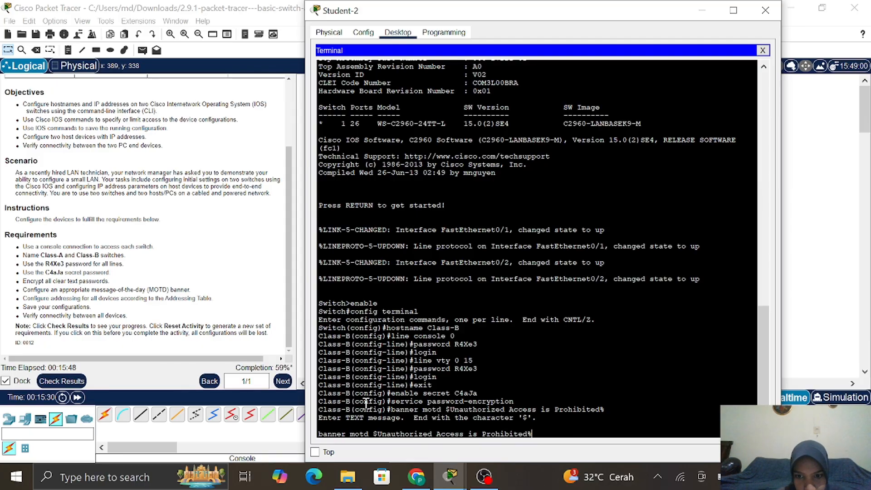
key("Return")
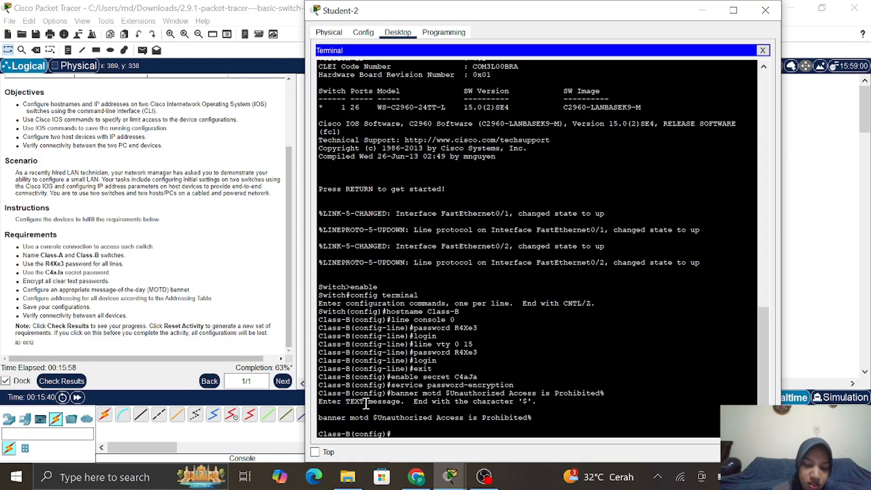
Enter interface configuration for VLAN 1 on Class-B with 'int vlan 1'
type("int vlan")
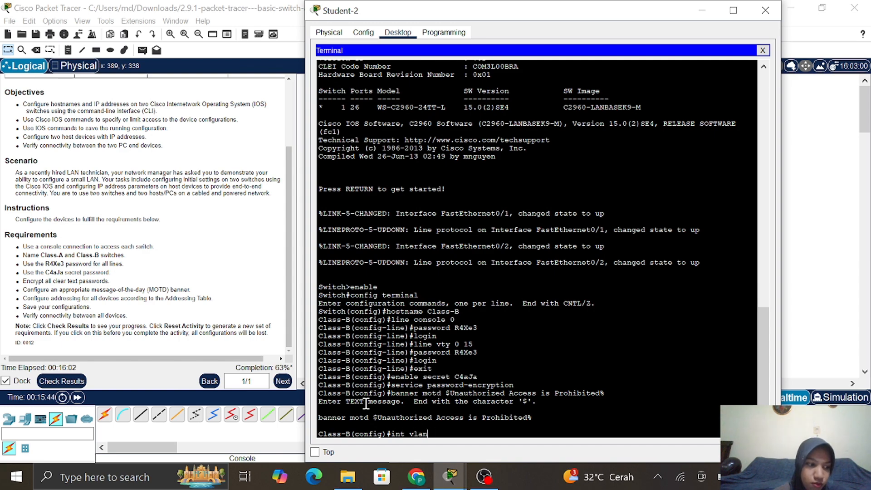
type("1")
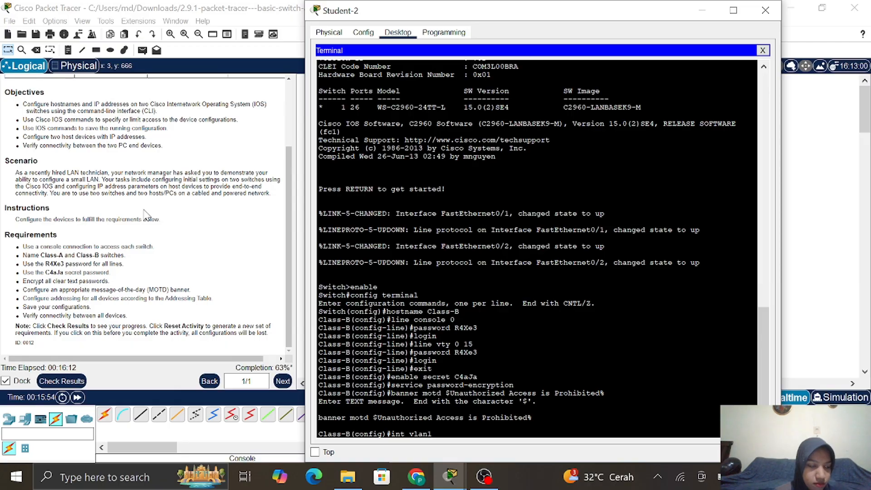
scroll(145, 213, "up", 3)
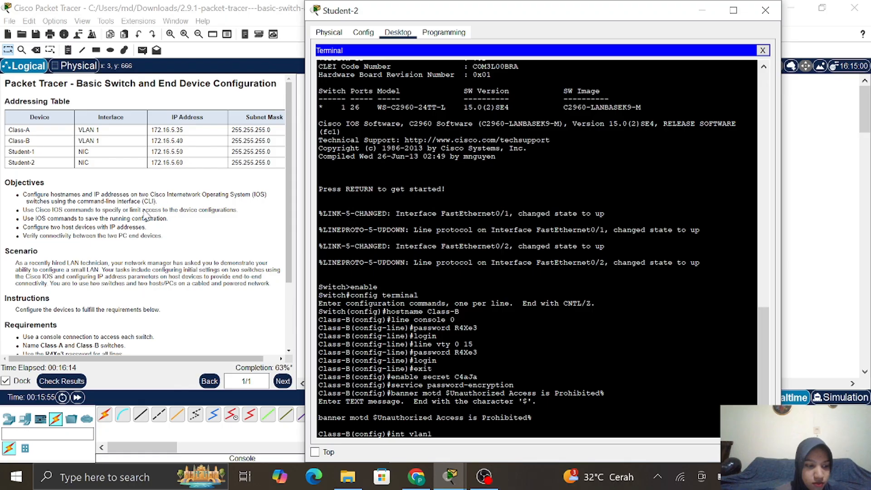
left_click(595, 346)
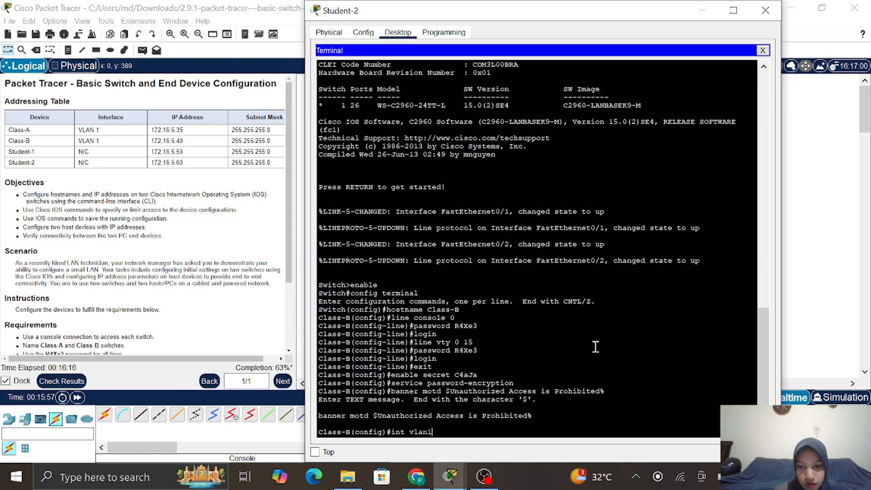
key("BackSpace")
key("Return")
type("1")
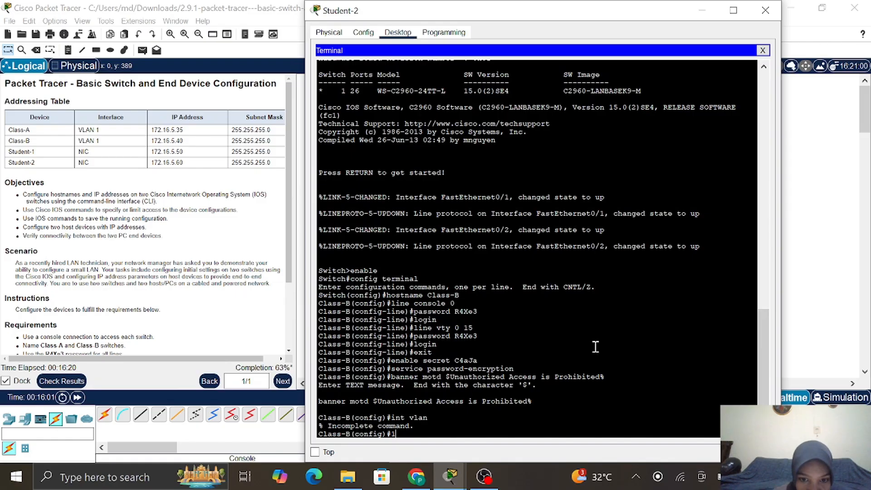
key("BackSpace")
key("Up")
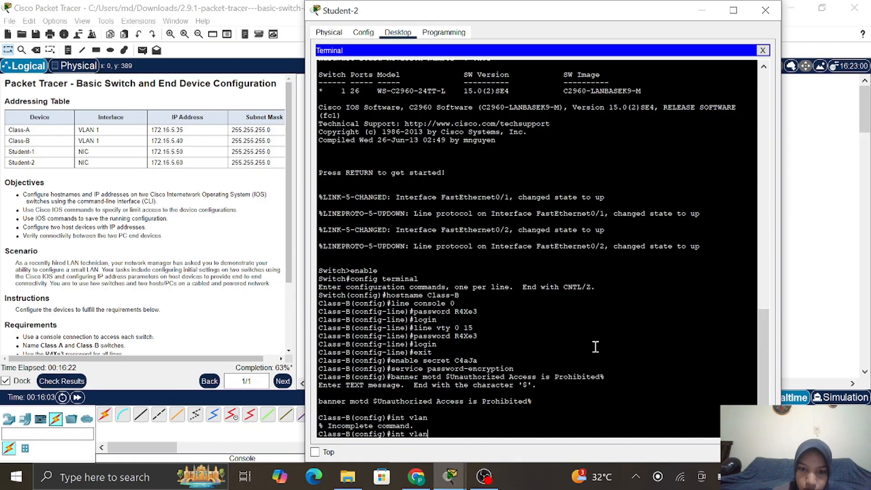
type("1")
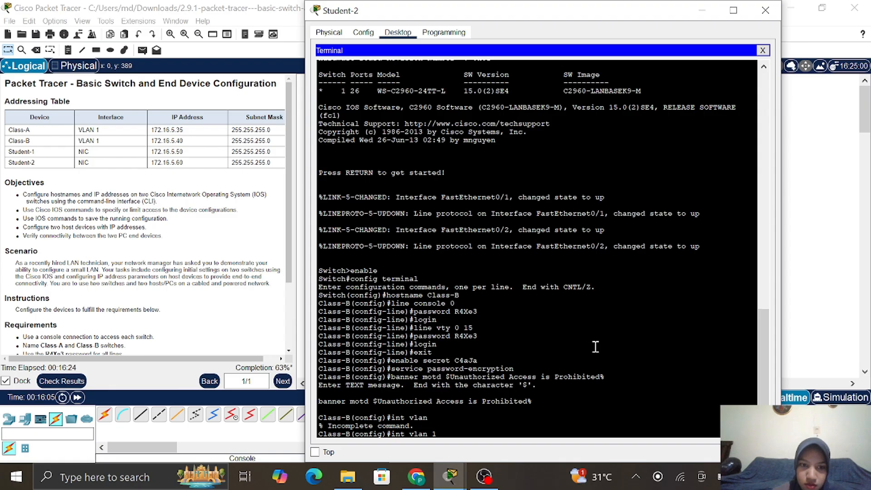
key("Return")
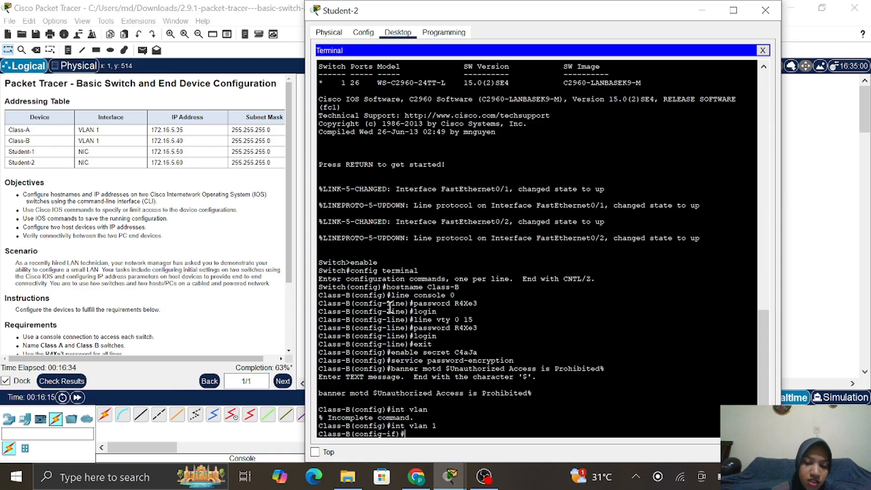
Assign VLAN 1 address 172.16.5.40 255.255.255.0 and enable it with no shutdown
type("ip addr")
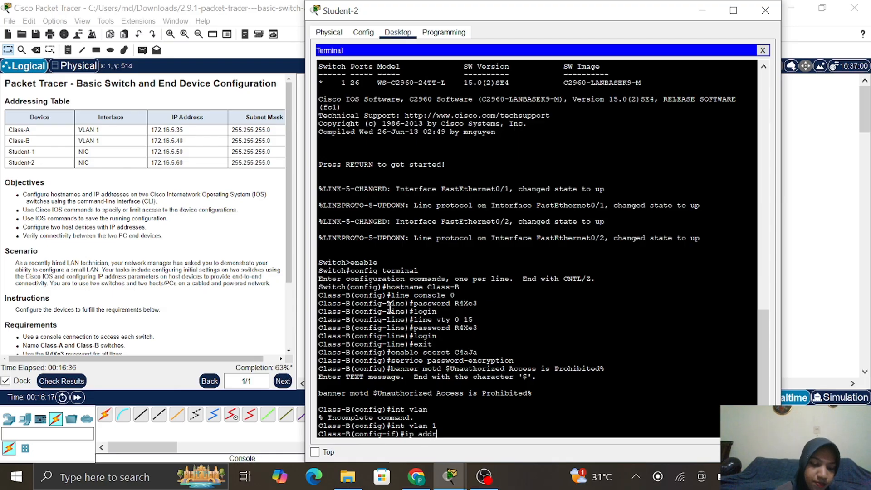
type("ess")
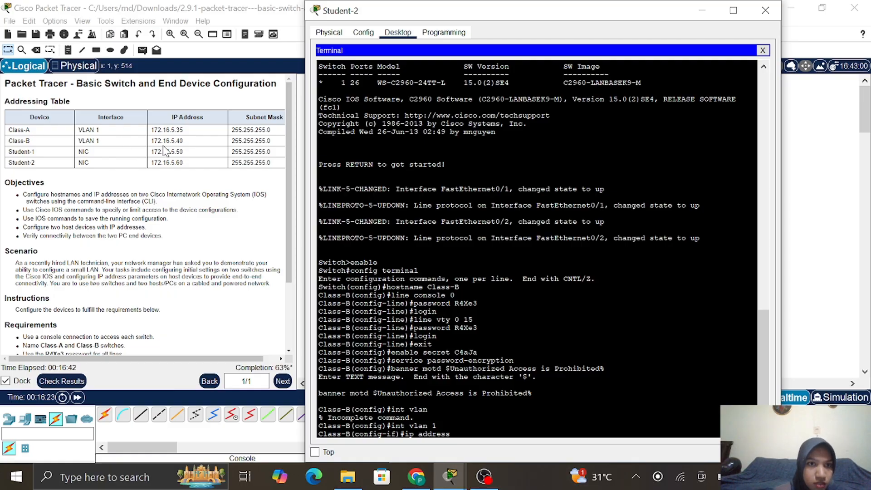
type("172")
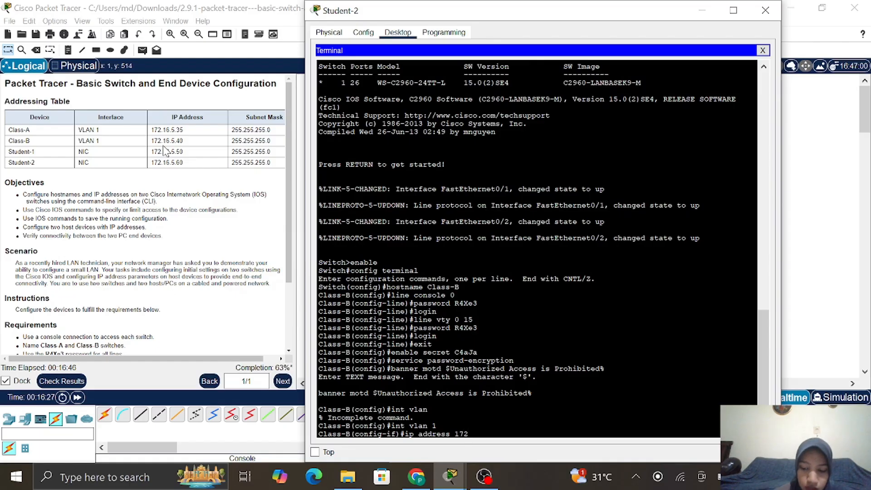
type(".1")
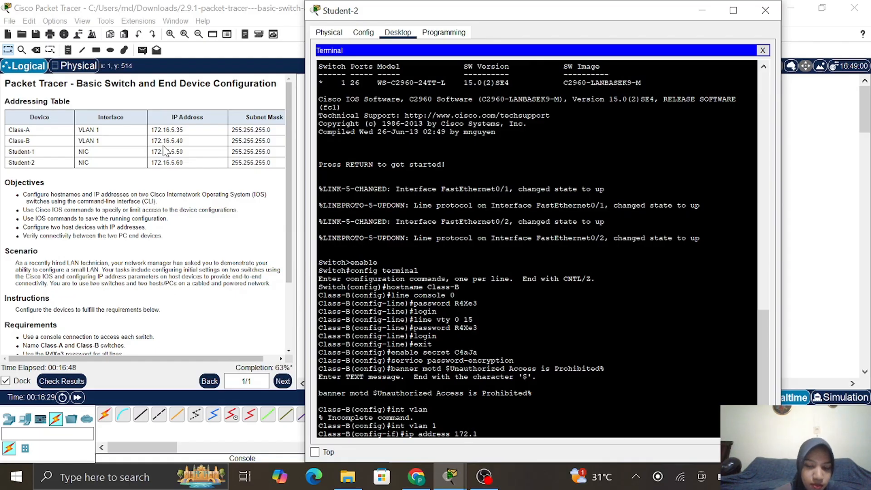
type("6")
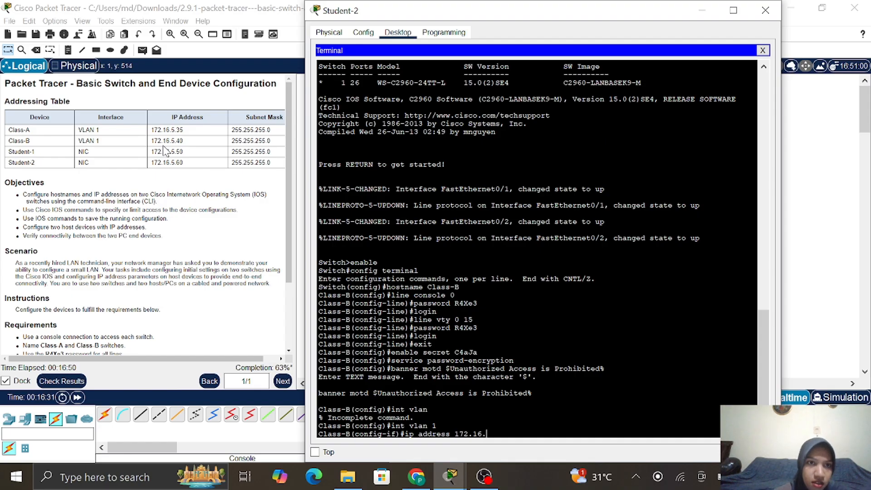
type(".5.40")
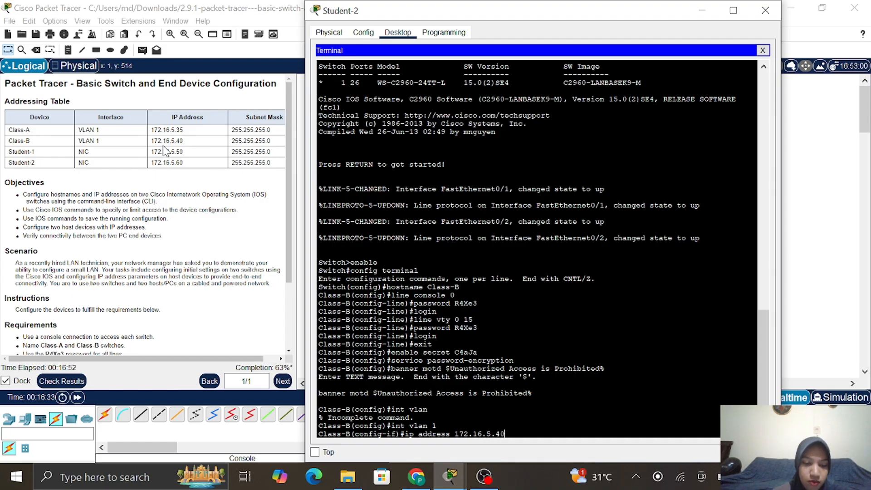
type(" 255")
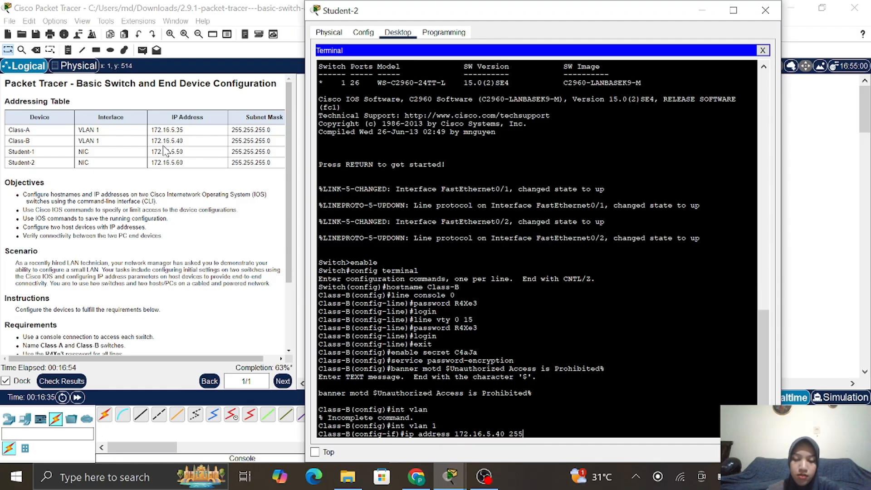
type(".255.")
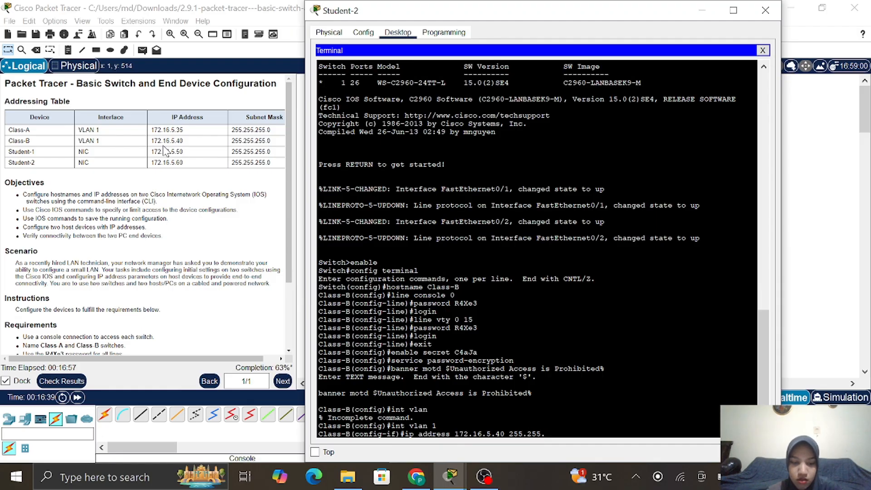
type("555")
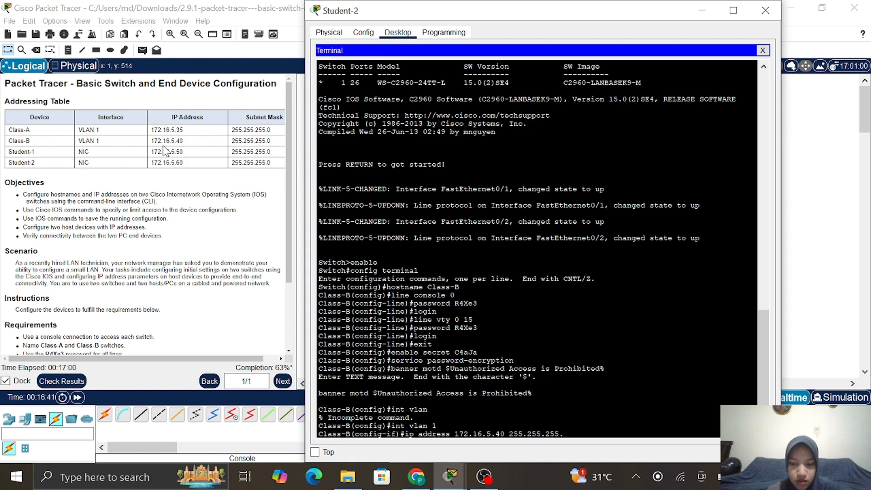
type(".0")
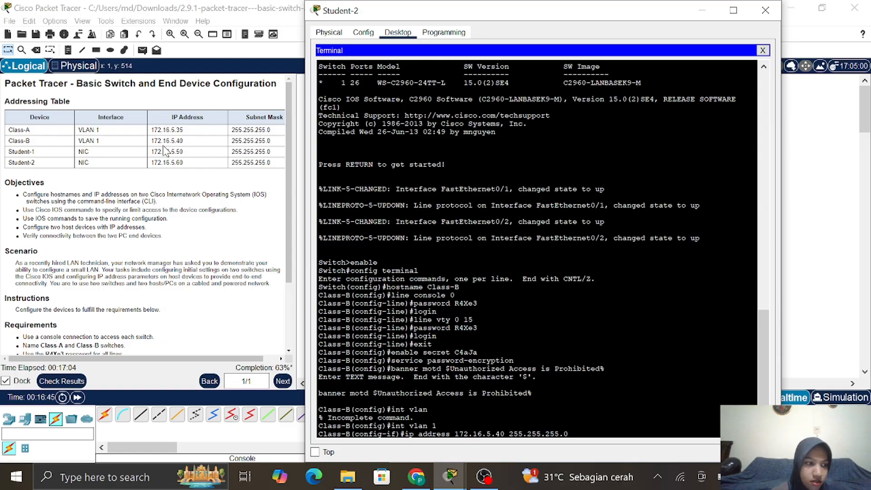
key("Return")
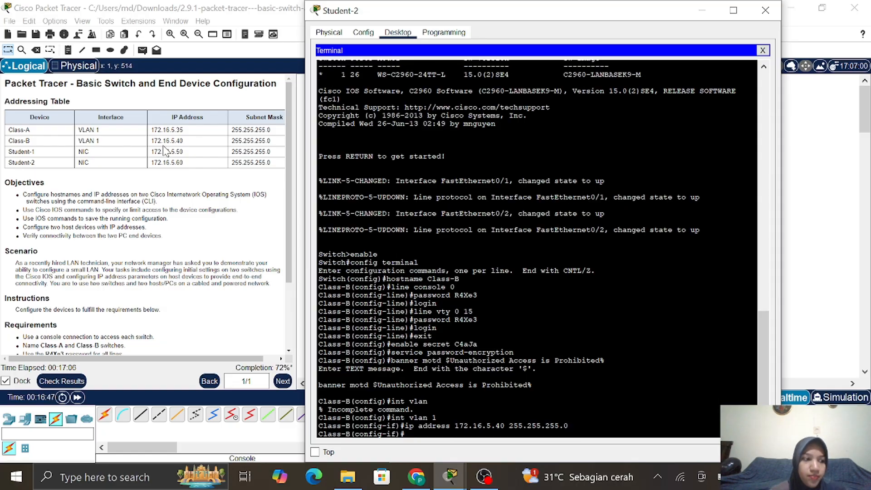
type("no s")
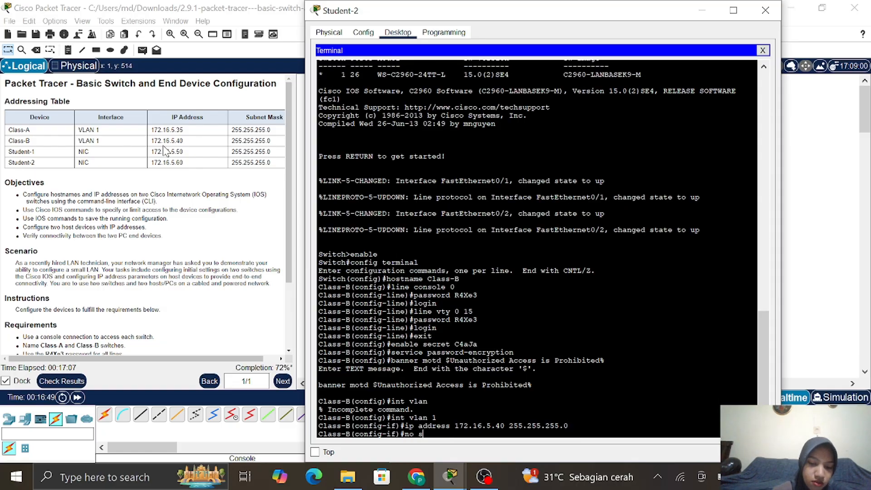
type("hutdown")
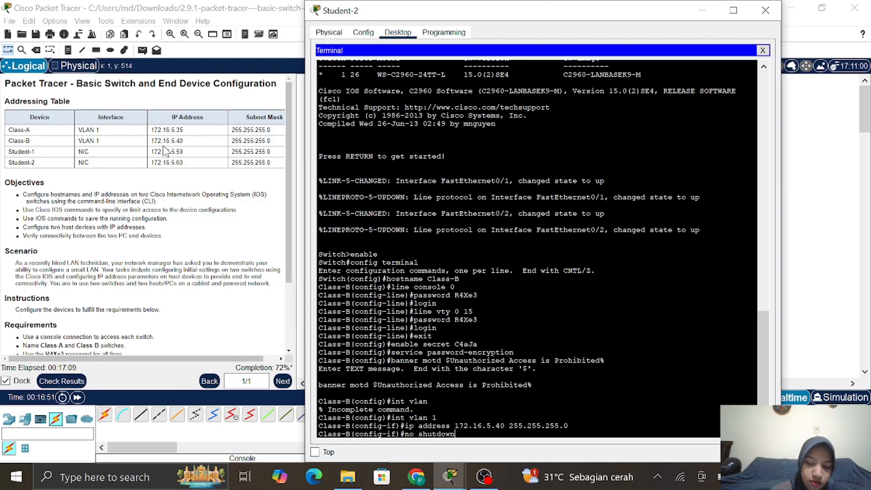
key("Return")
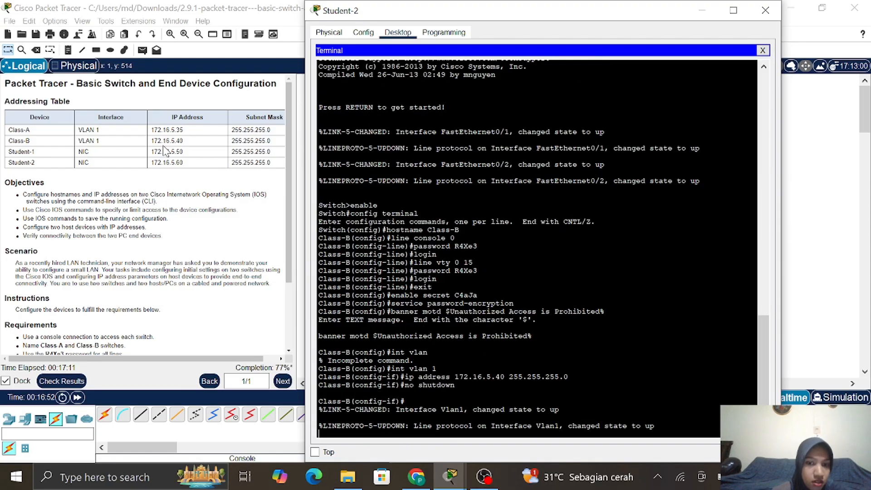
key("Return")
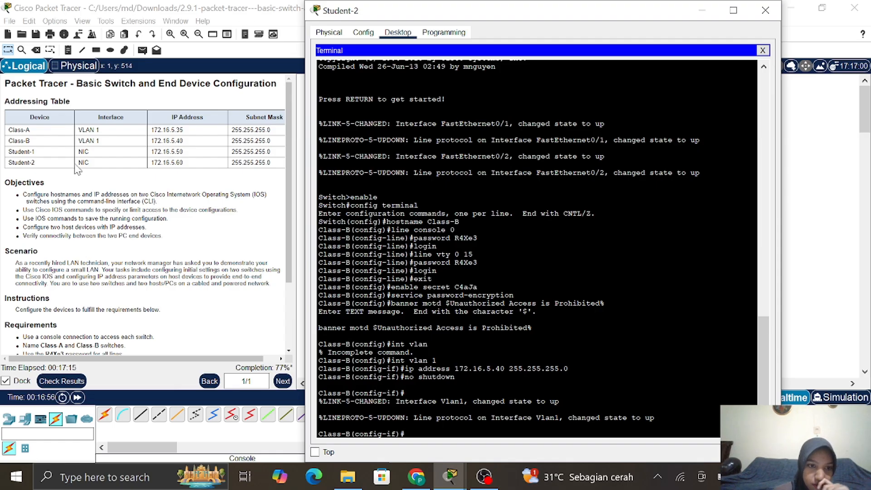
scroll(77, 169, "down", 3)
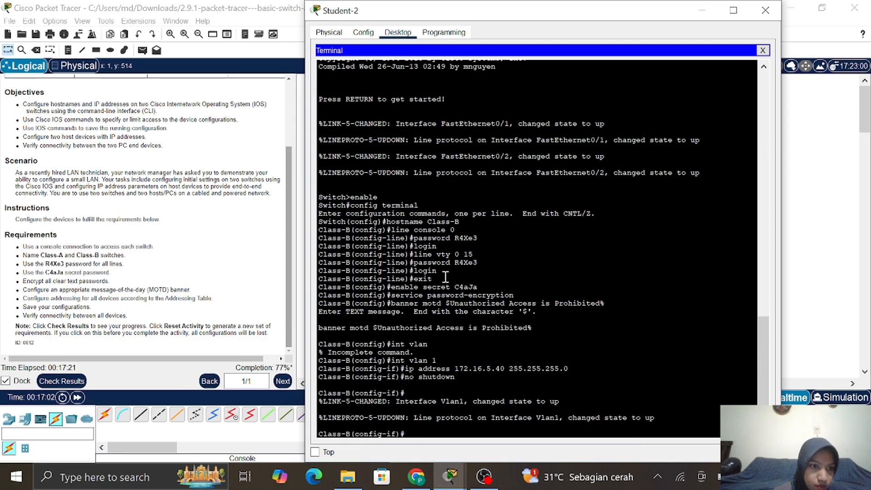
Return to privileged mode with 'end' and type 'copy running-config startup-config'
type("end")
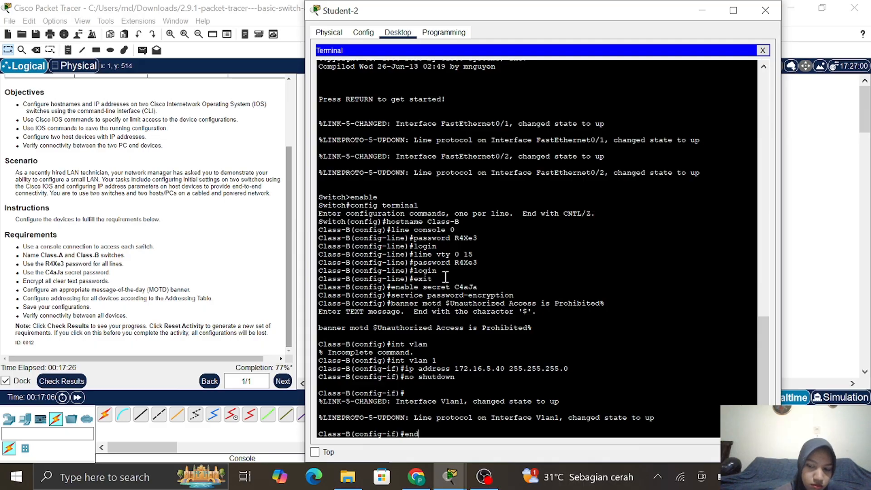
key("Return")
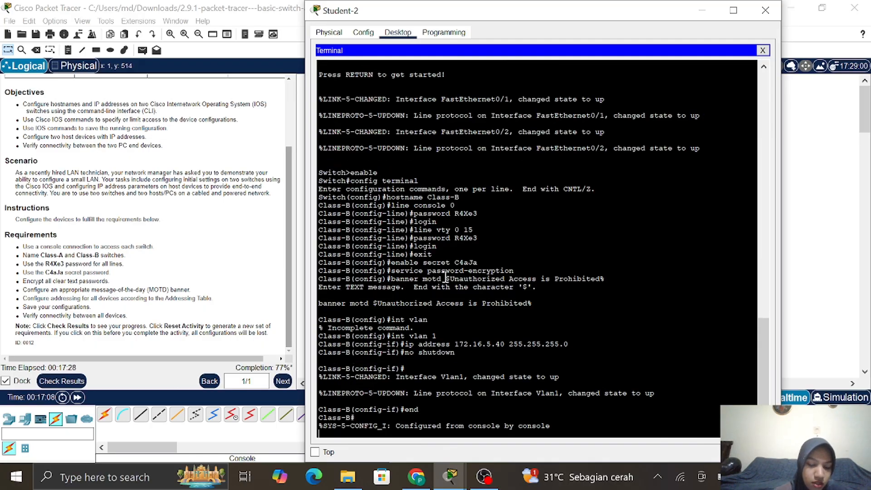
type("copy")
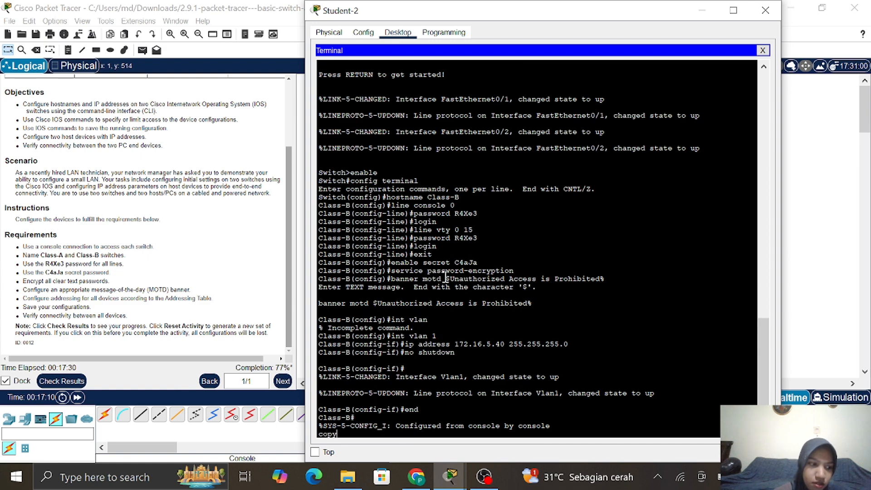
type(" runni")
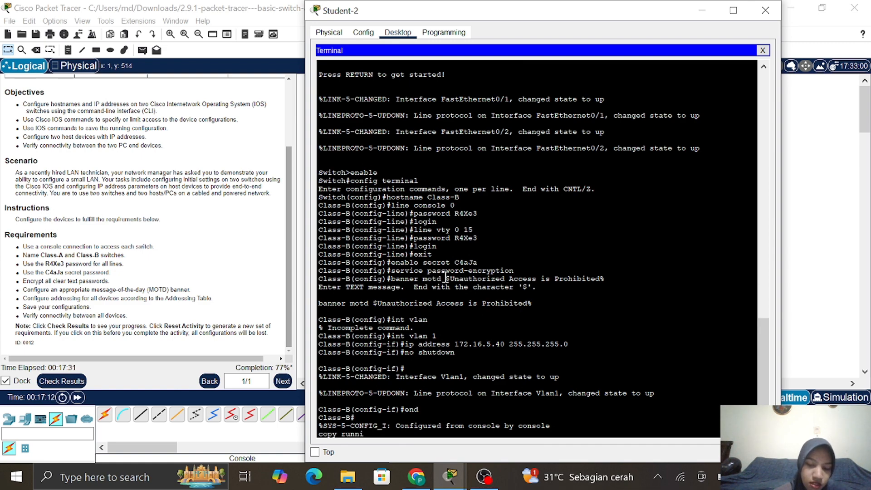
type("ng-con")
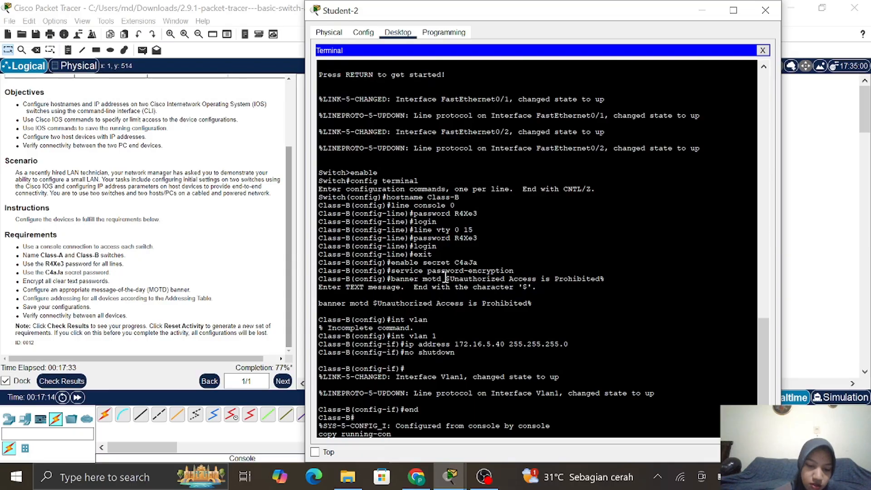
type("fig star")
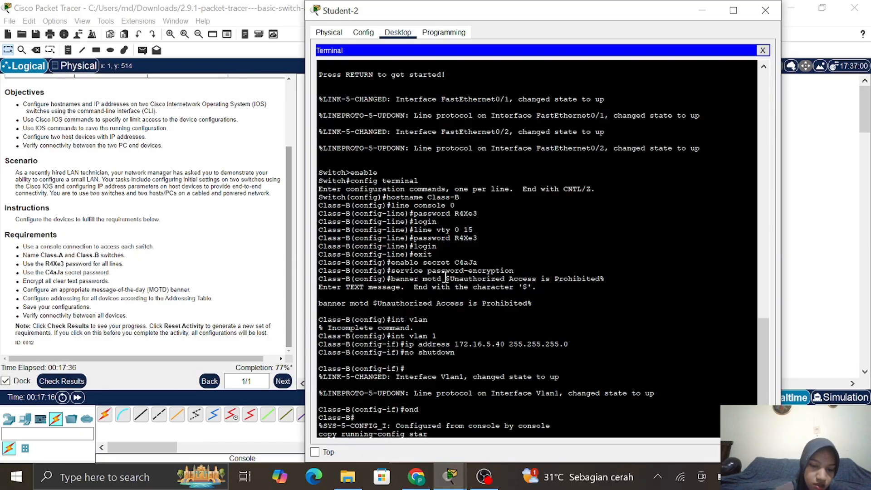
type("tu")
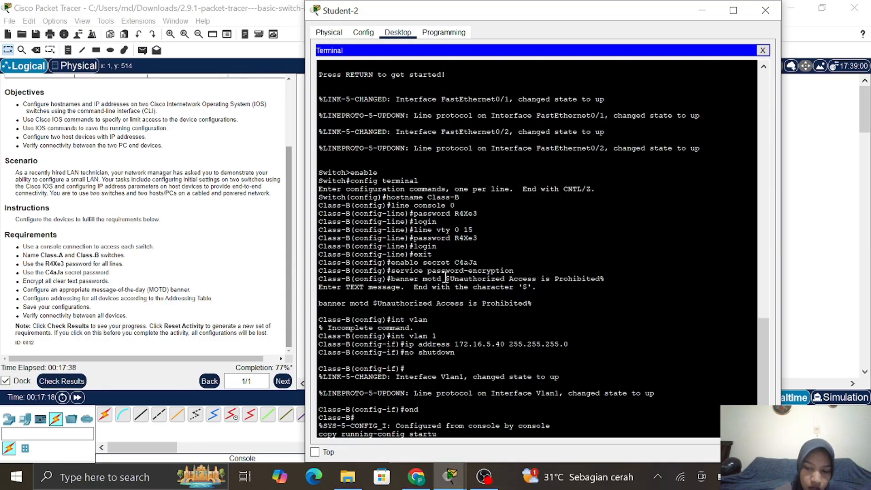
type("p-conf")
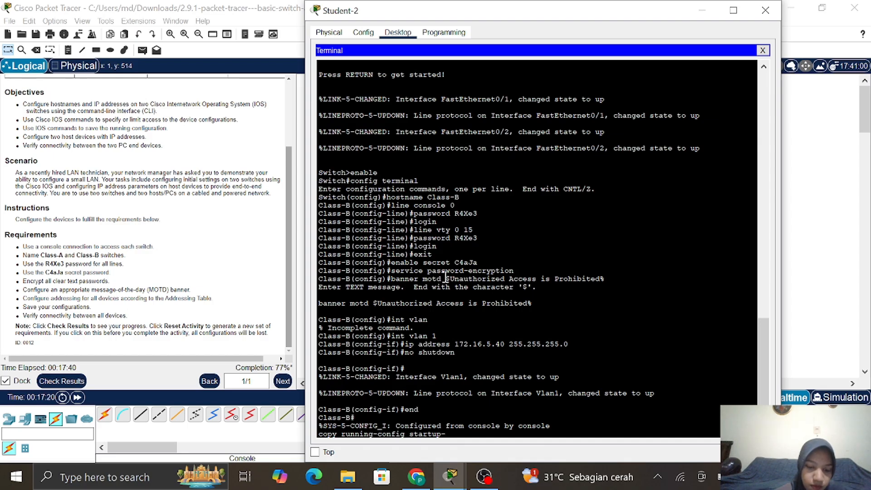
type("ig")
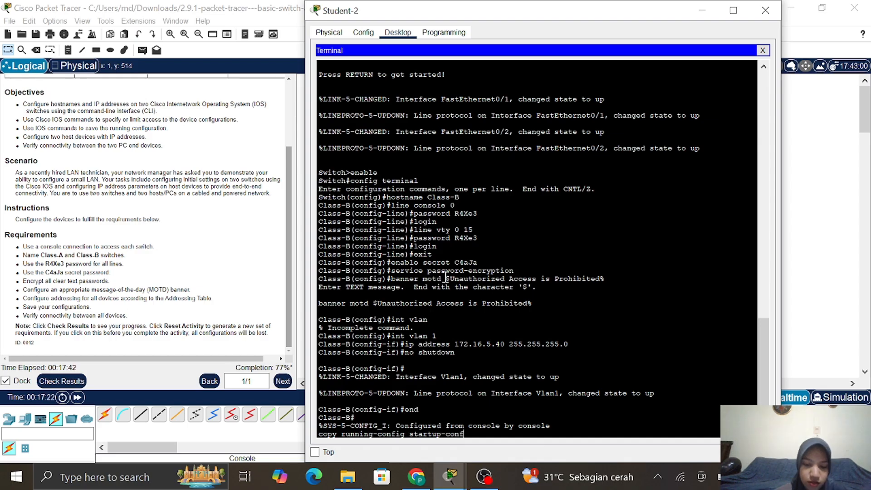
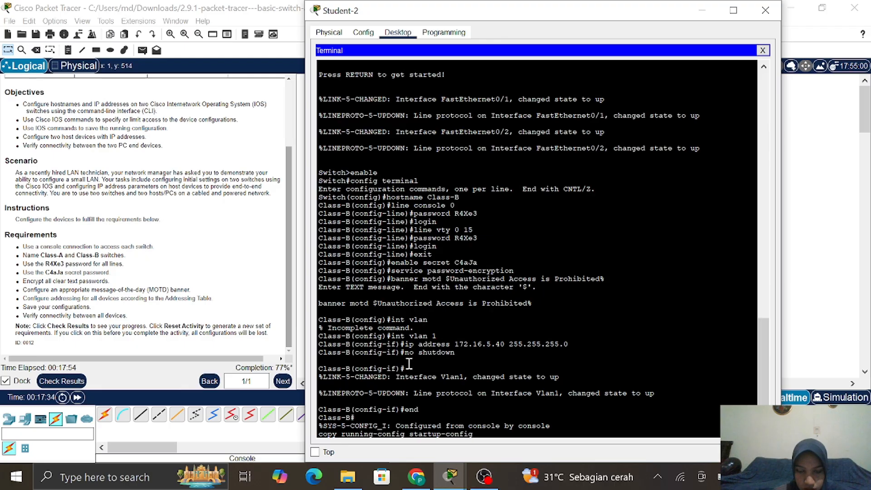
Save Class-B's running configuration to startup-config, accepting the default filename
key("BackSpace")
key("BackSpace")
key("BackSpace")
key("BackSpace")
key("BackSpace")
key("BackSpace")
key("BackSpace")
key("BackSpace")
key("BackSpace")
key("BackSpace")
key("BackSpace")
key("BackSpace")
key("BackSpace")
key("BackSpace")
key("BackSpace")
key("BackSpace")
key("BackSpace")
key("BackSpace")
key("BackSpace")
key("BackSpace")
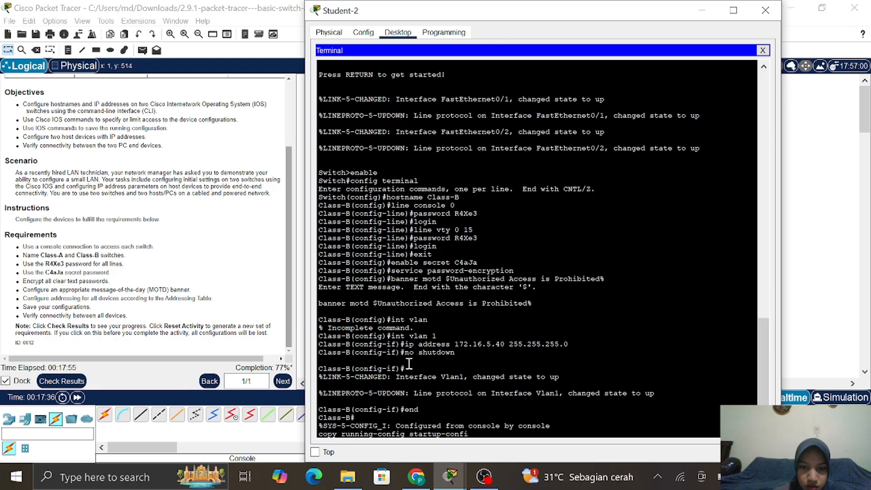
key("Return")
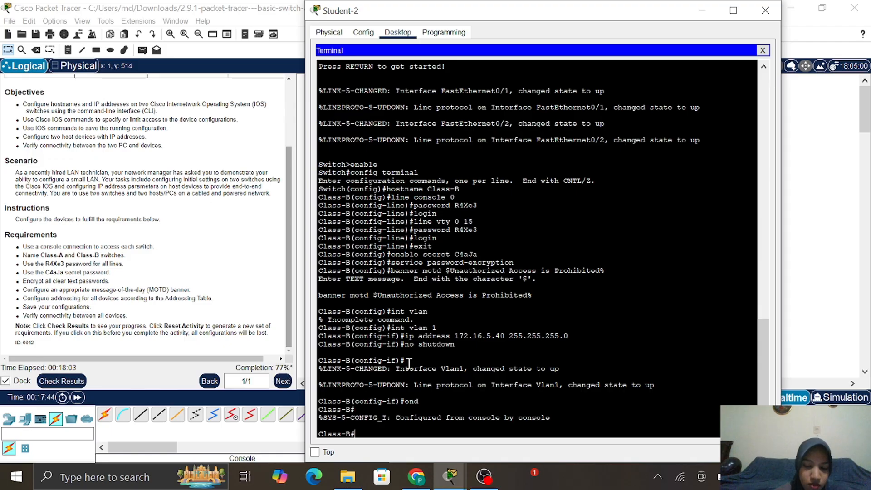
type("copy")
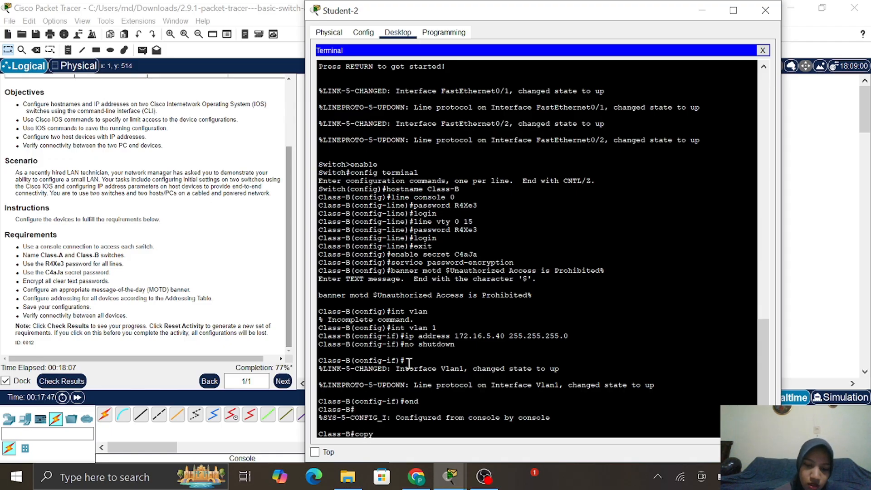
type(" running")
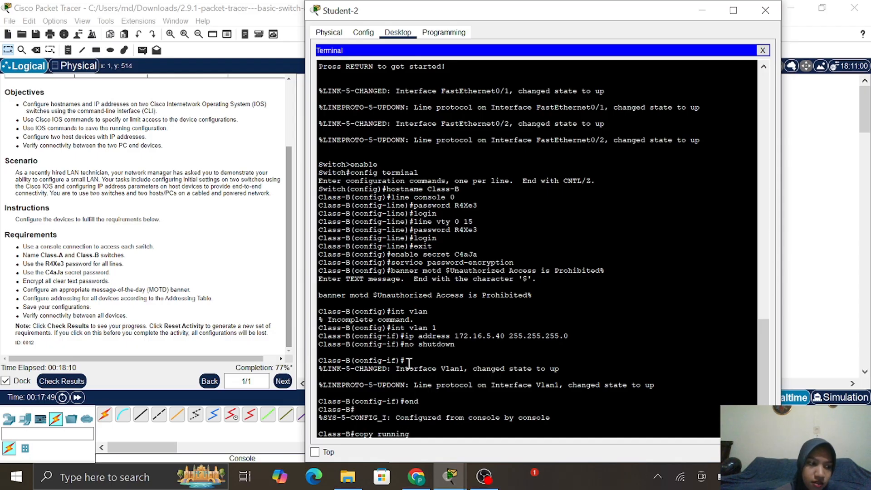
type("-con")
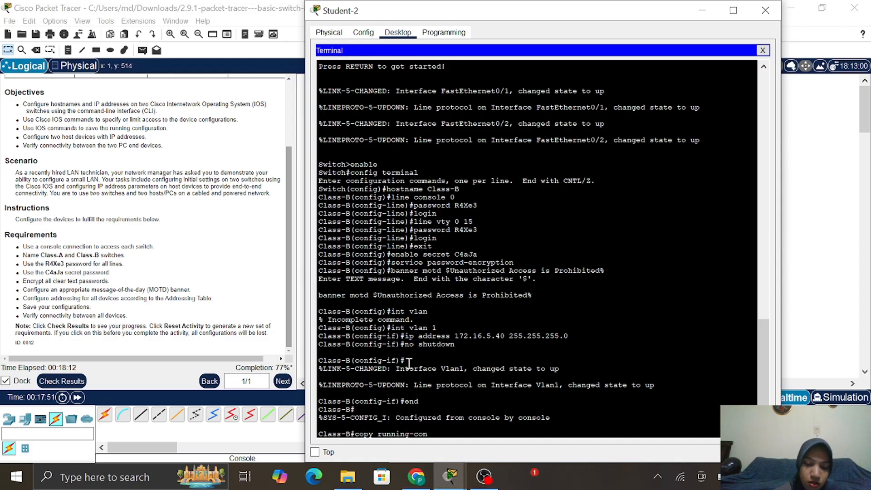
type("fig star")
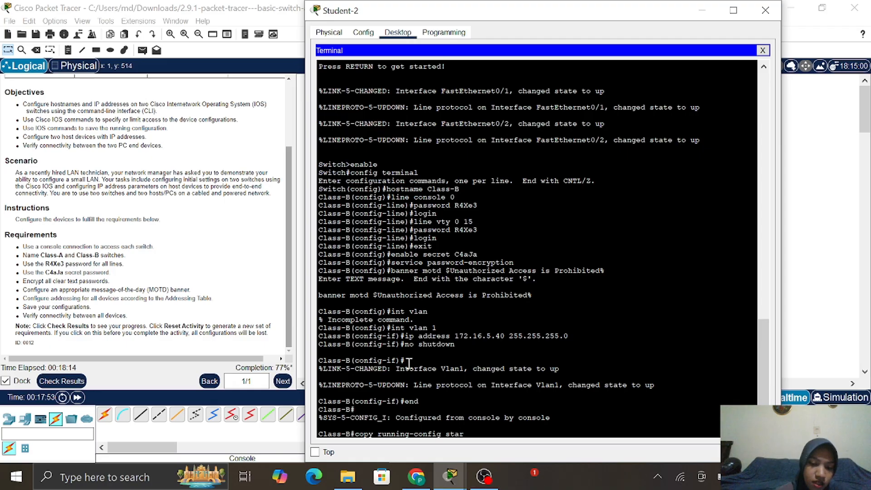
type("tup")
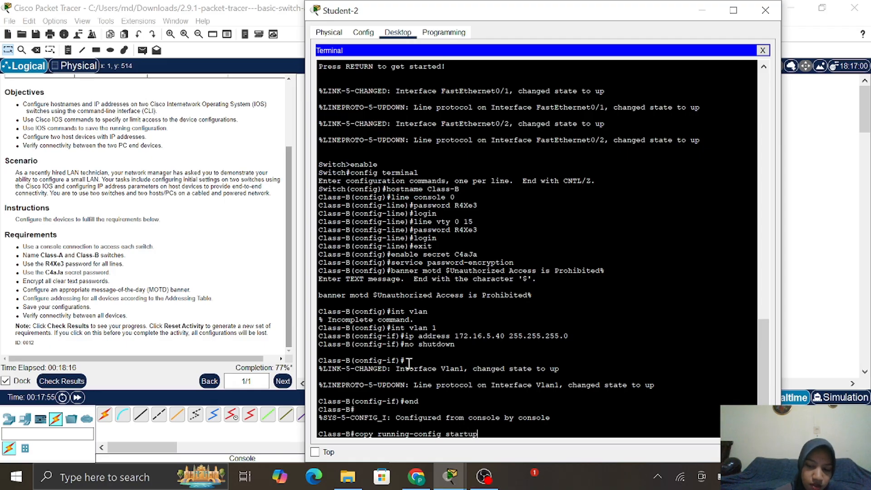
type("-config")
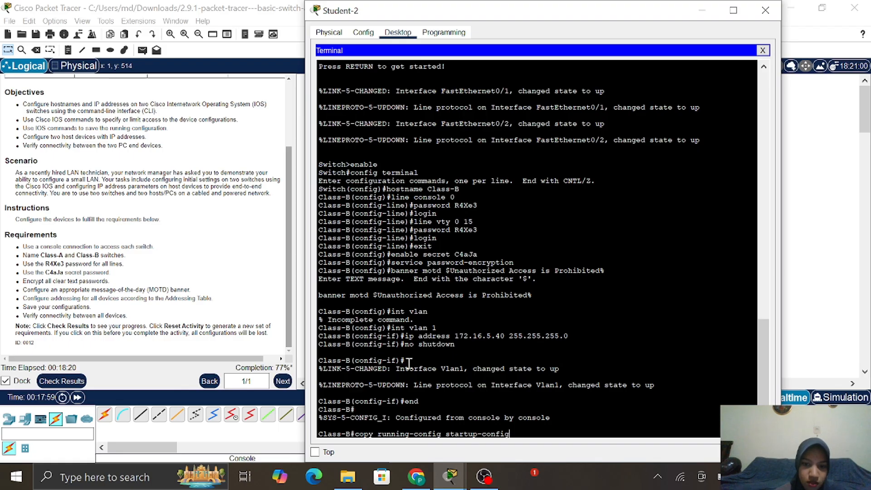
key("Return")
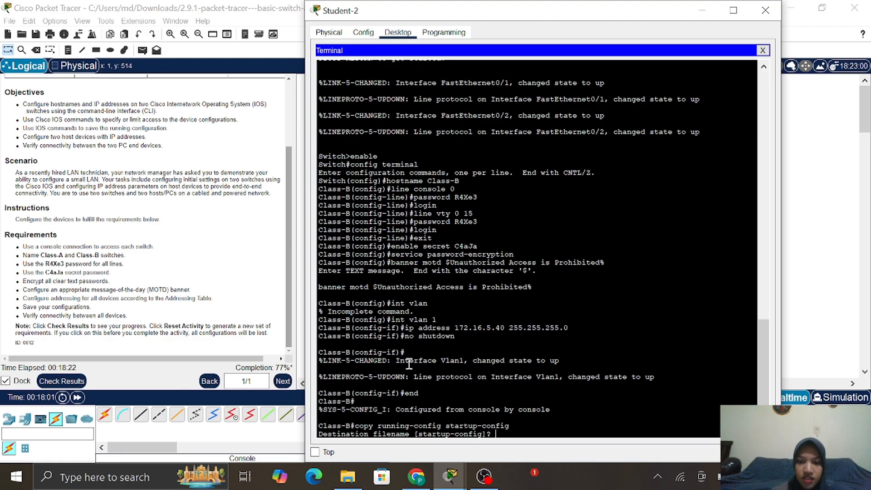
key("Return")
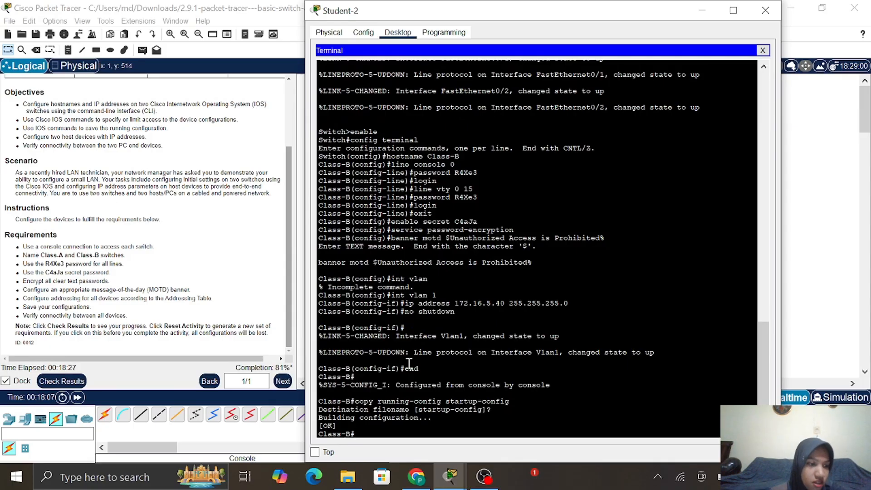
Open Student-1's IP Configuration settings from its Desktop tab
left_click(702, 10)
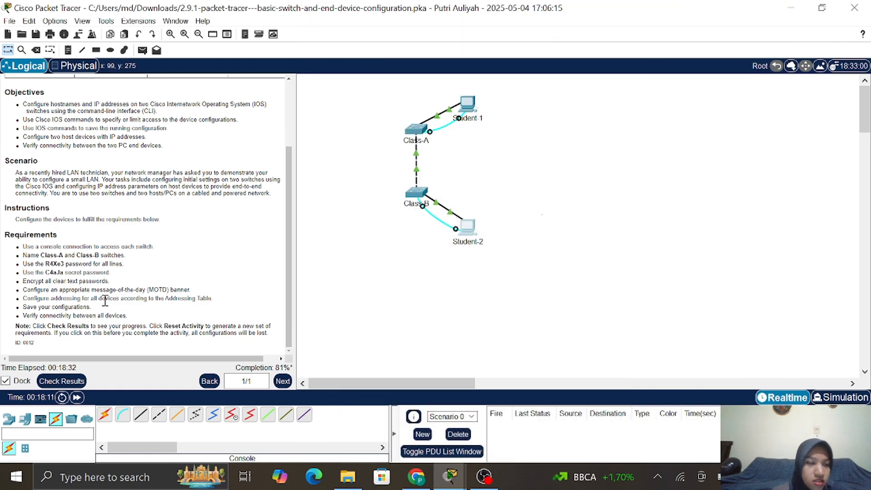
scroll(105, 301, "up", 3)
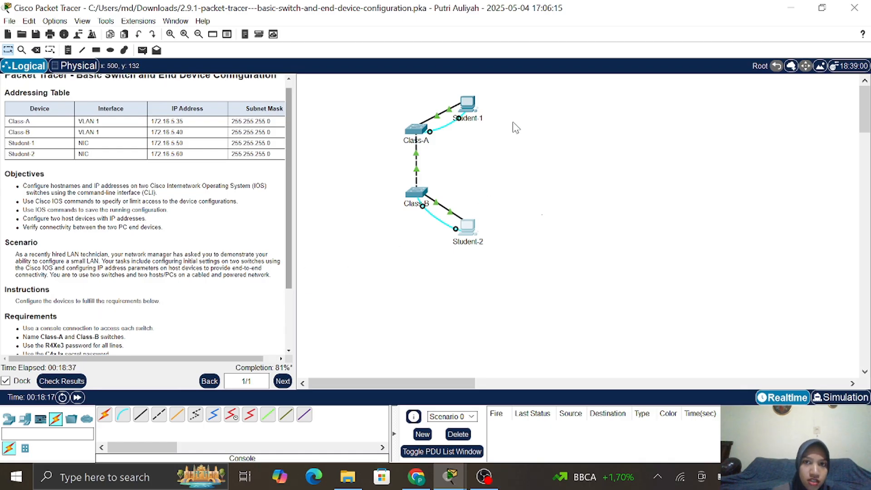
left_click(467, 107)
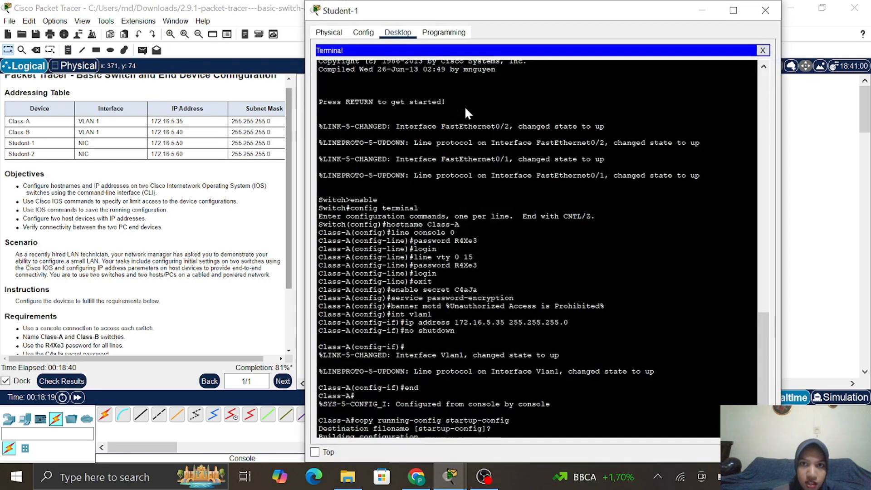
left_click(400, 36)
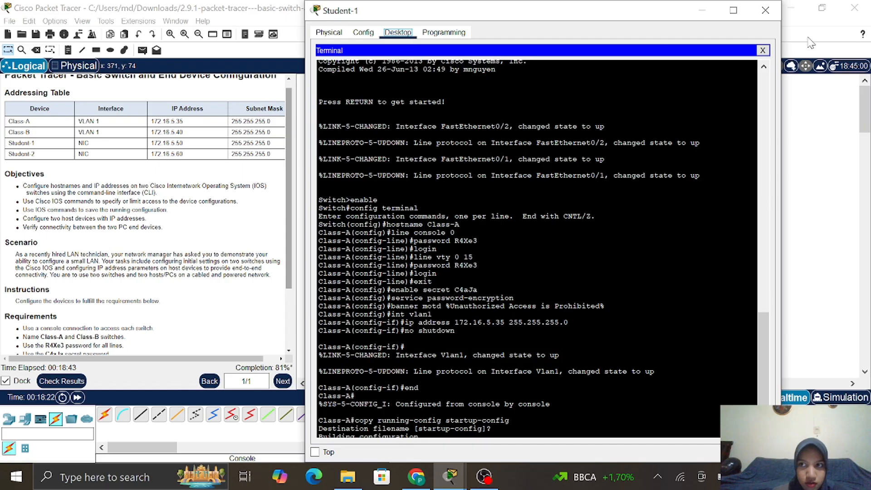
left_click(764, 51)
left_click(353, 93)
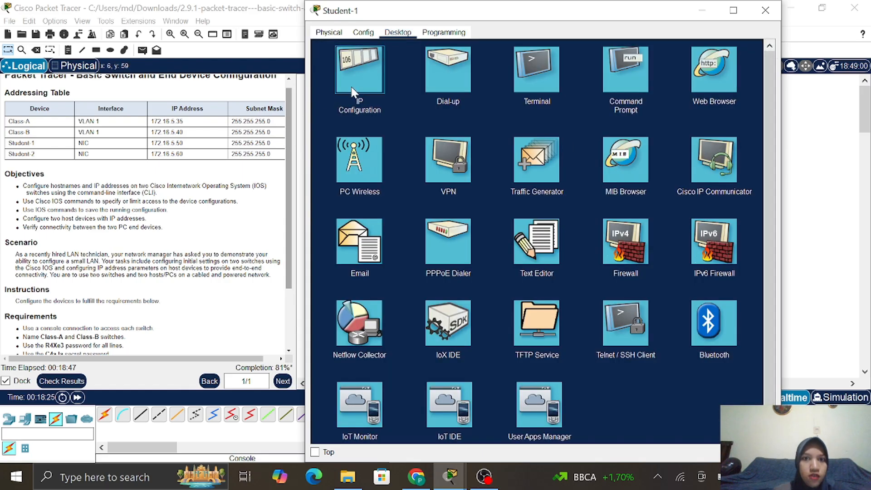
Set Student-1's static IPv4 to 172.16.5.50 with mask 255.255.255.0
left_click(548, 107)
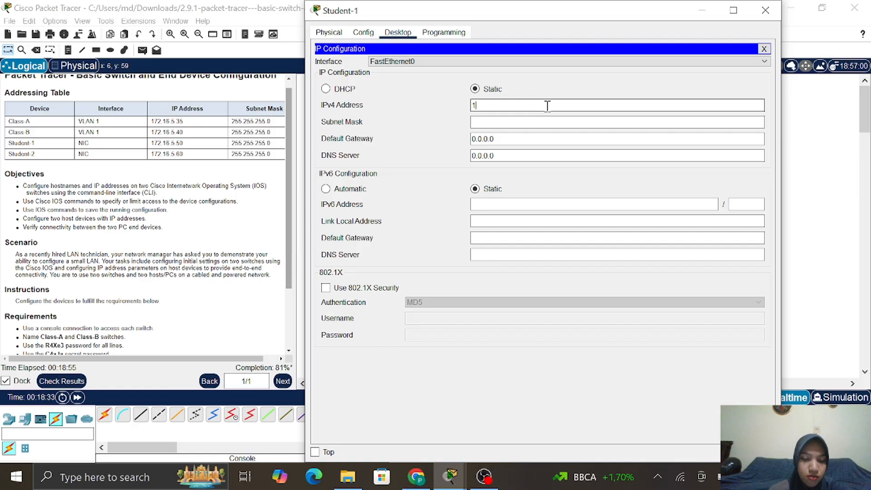
type("72.16")
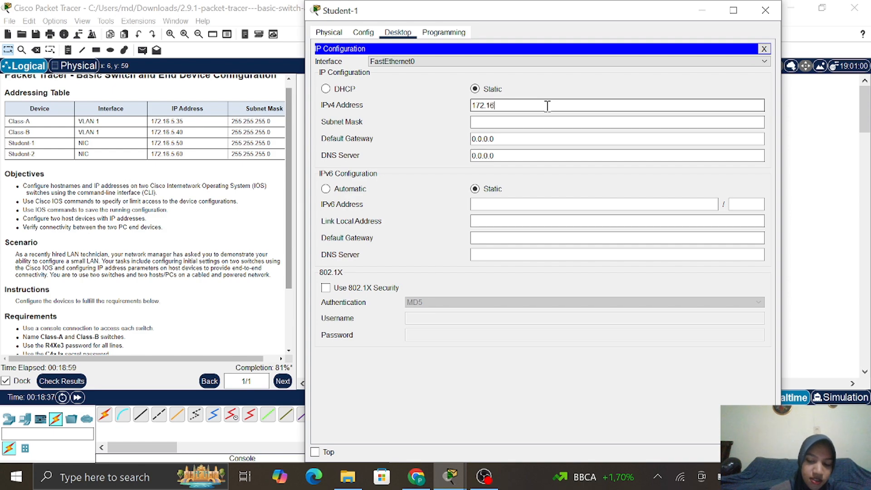
type(".5")
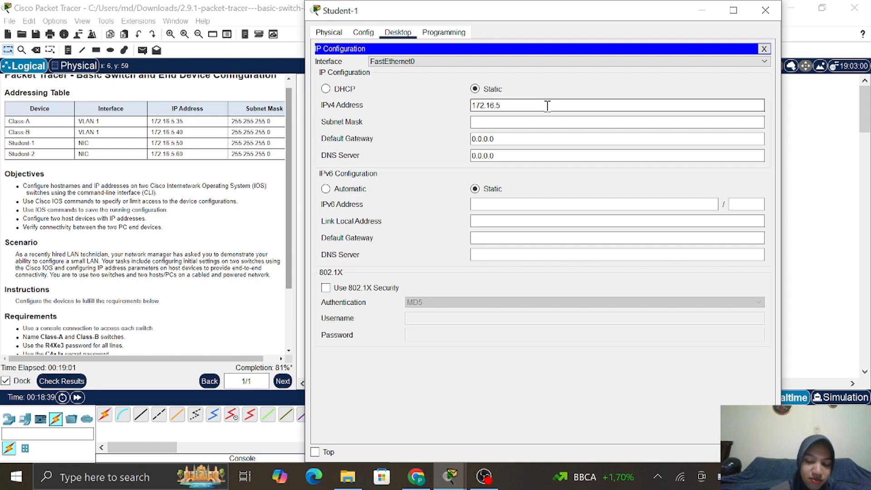
type(".")
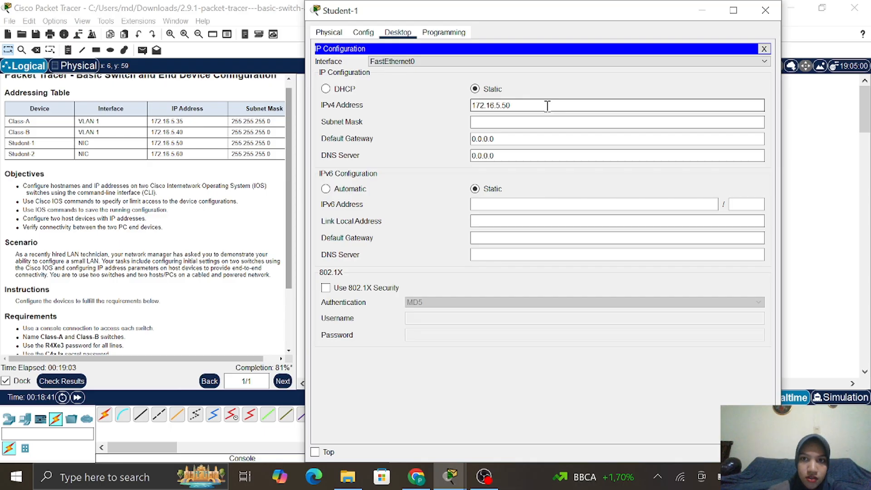
type("50")
left_click(504, 127)
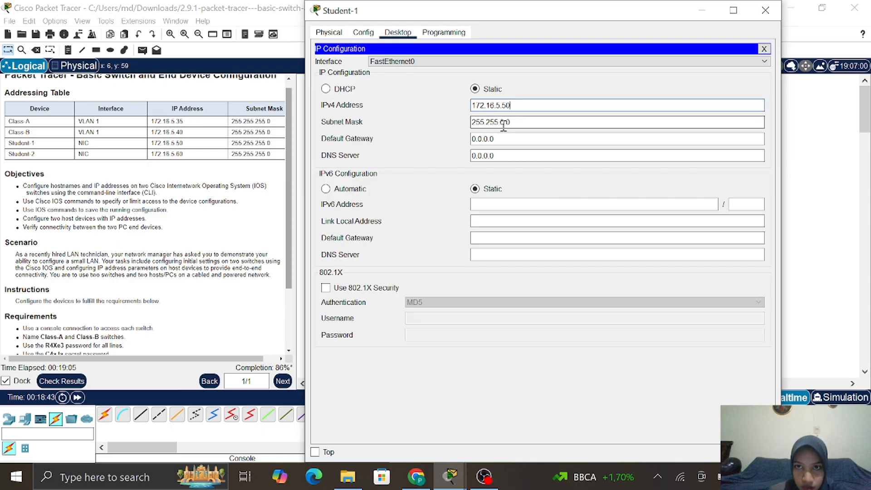
key("BackSpace")
type("255.")
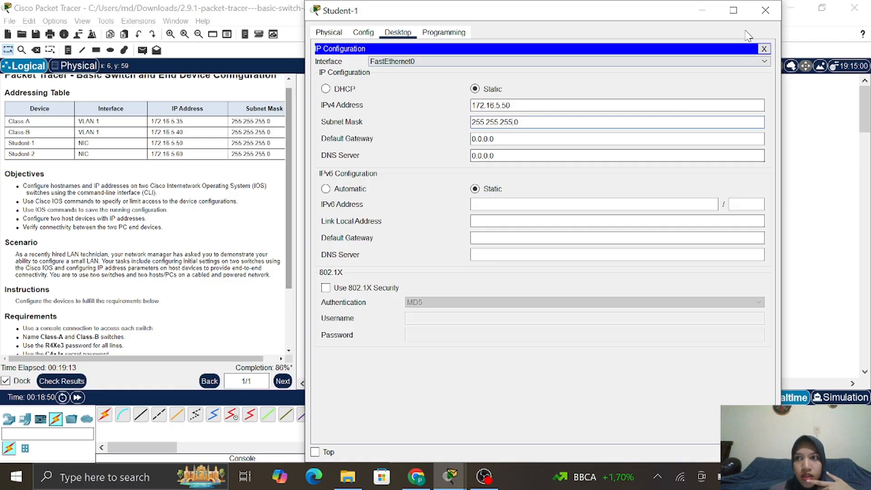
Open Student-2's IP Configuration settings, closing its leftover terminal session
left_click(765, 13)
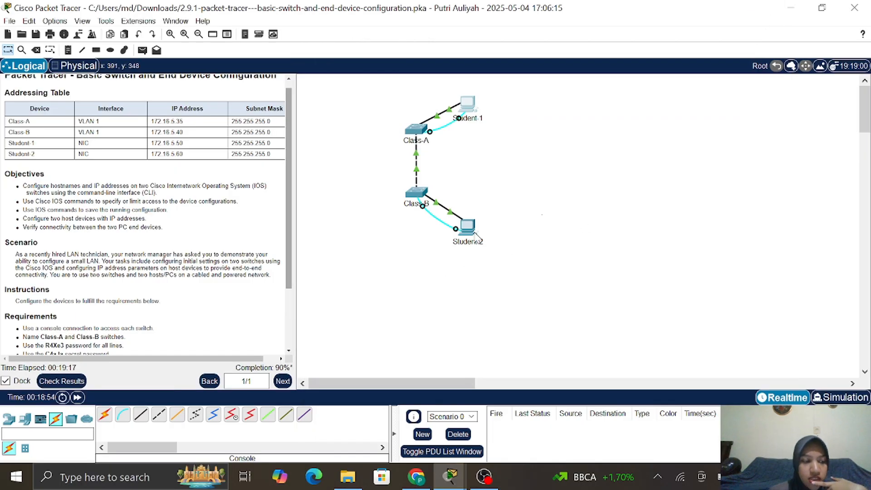
left_click(474, 233)
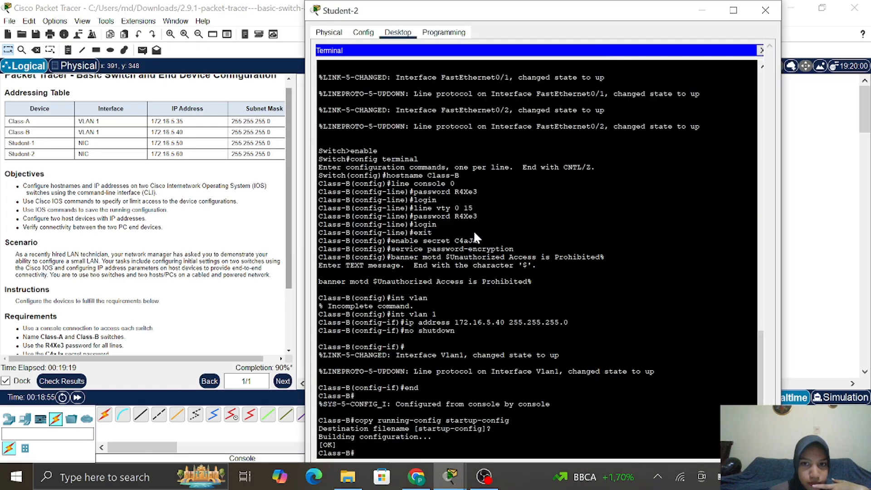
left_click(763, 51)
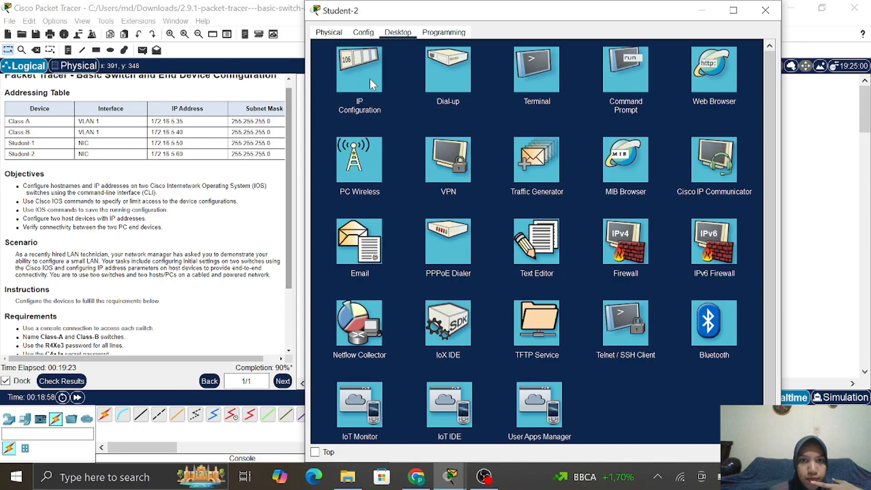
left_click(369, 78)
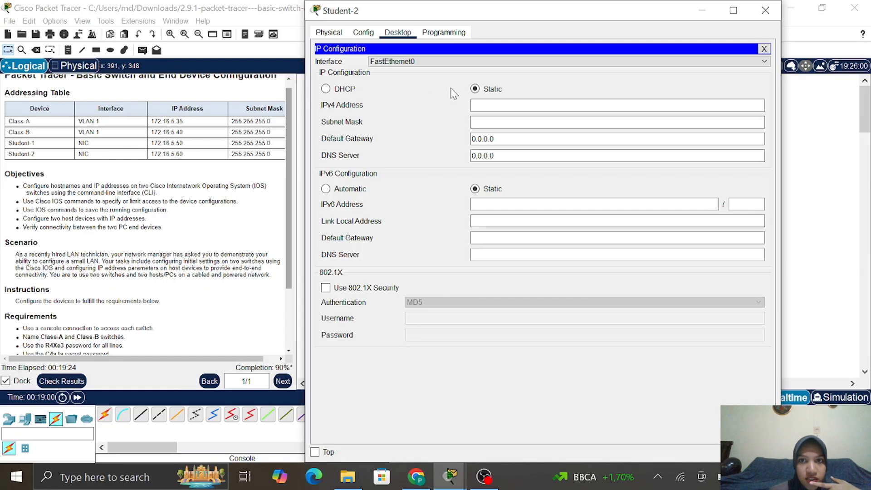
Give Student-2 static IPv4 172.16.5.60 with mask 255.255.255.0 and close its window
left_click(513, 105)
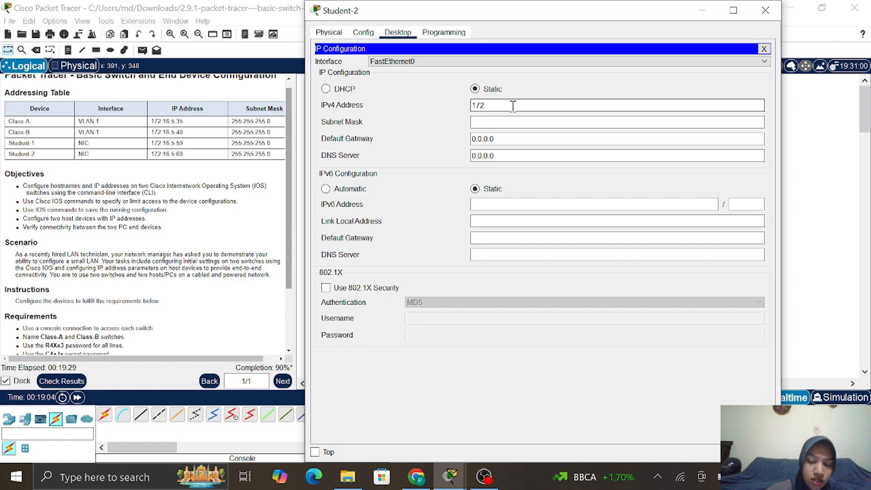
type("172.1")
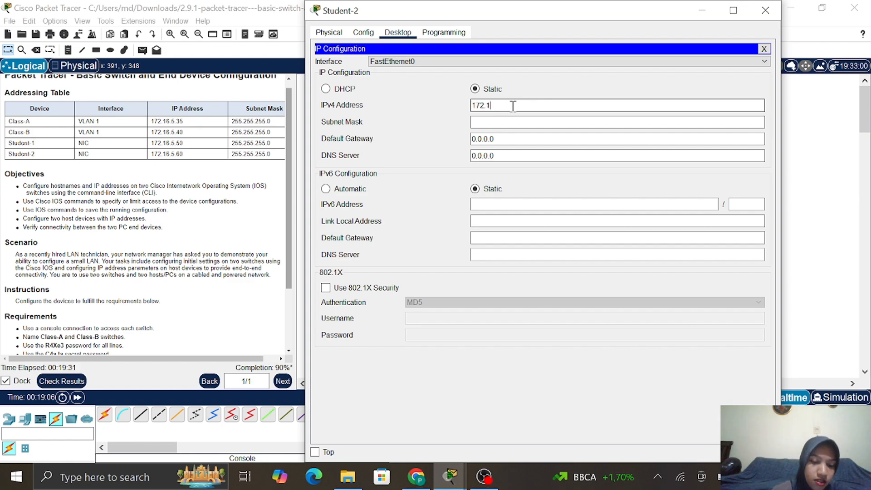
type("6.5")
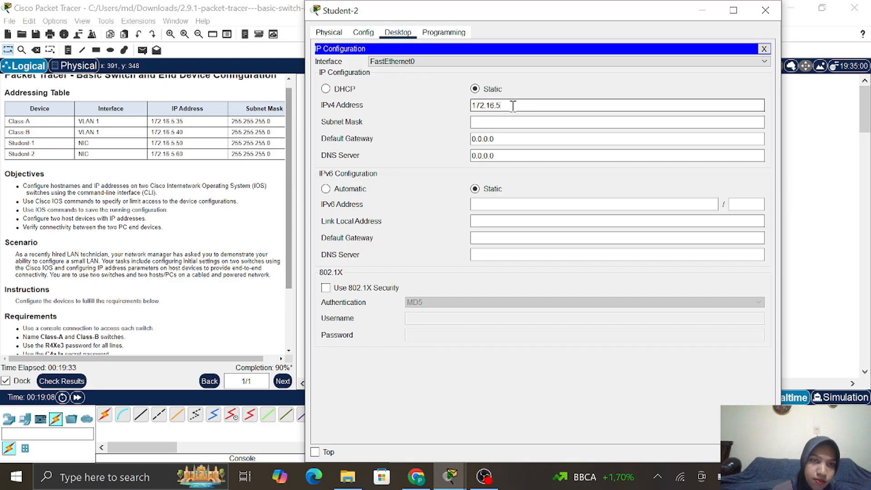
type(".")
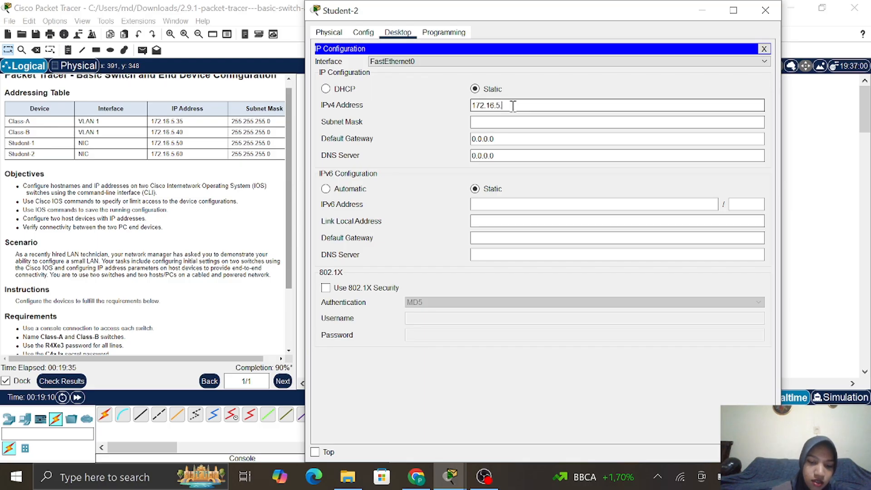
type("60")
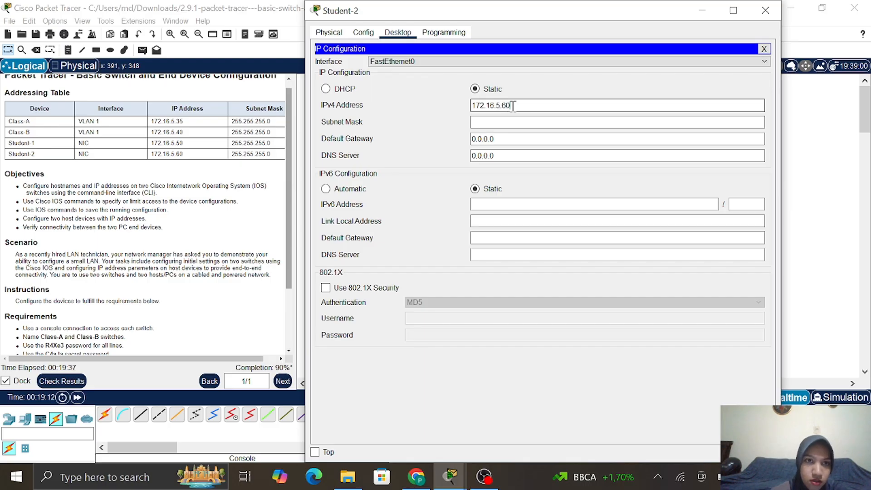
left_click(516, 119)
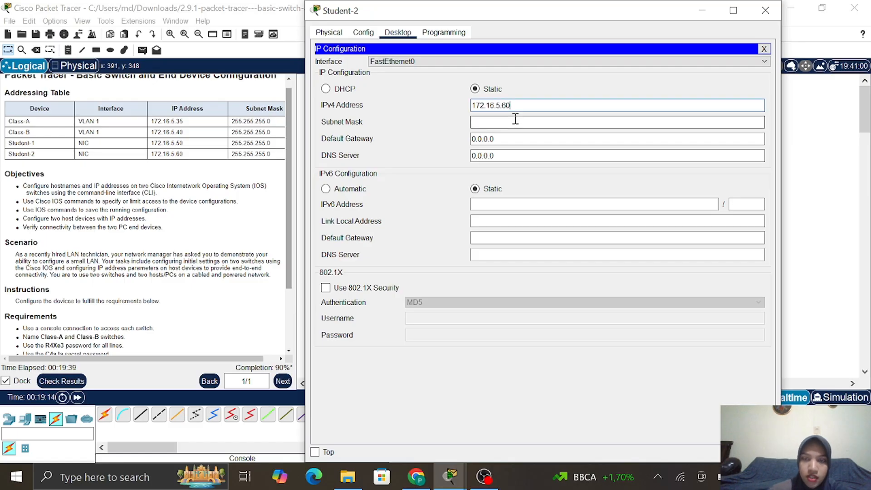
left_click(516, 119)
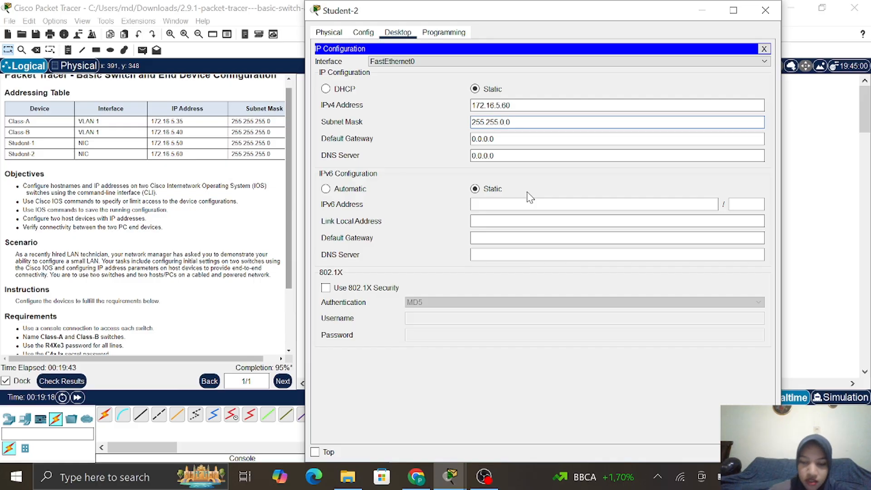
type("255.")
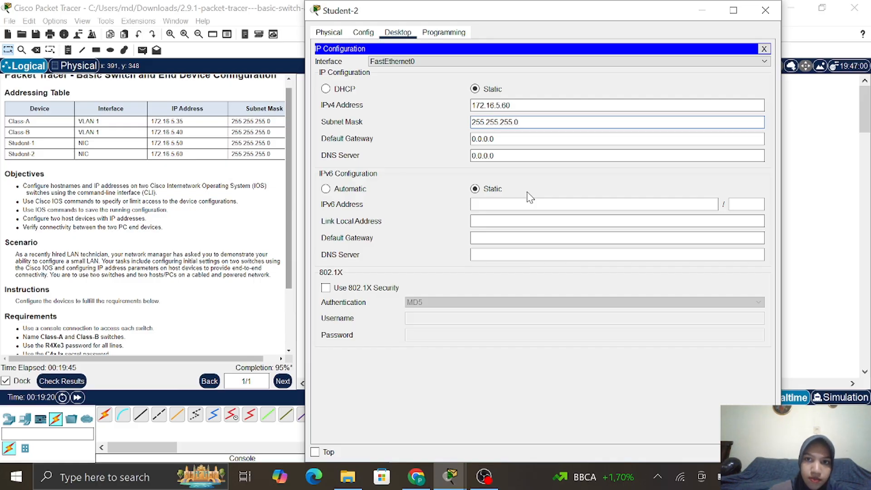
left_click(766, 10)
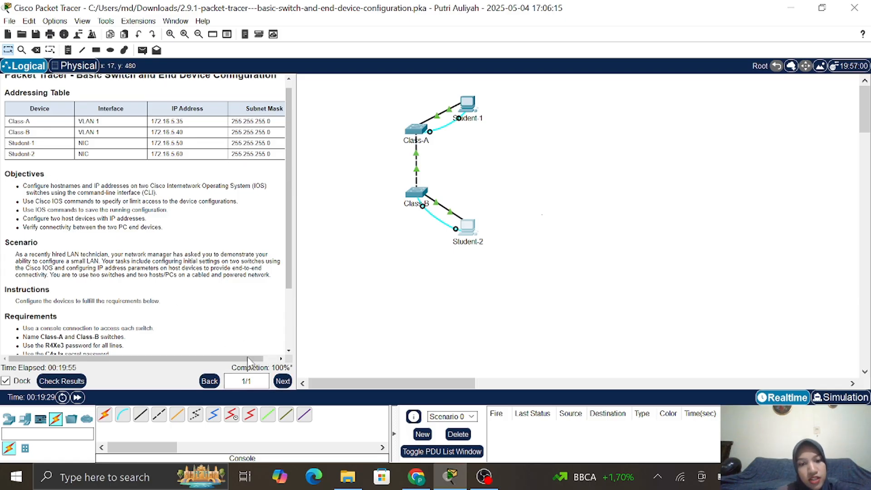
Review the assessment items in Check Results, then bring OBS Studio to the front
left_click(62, 382)
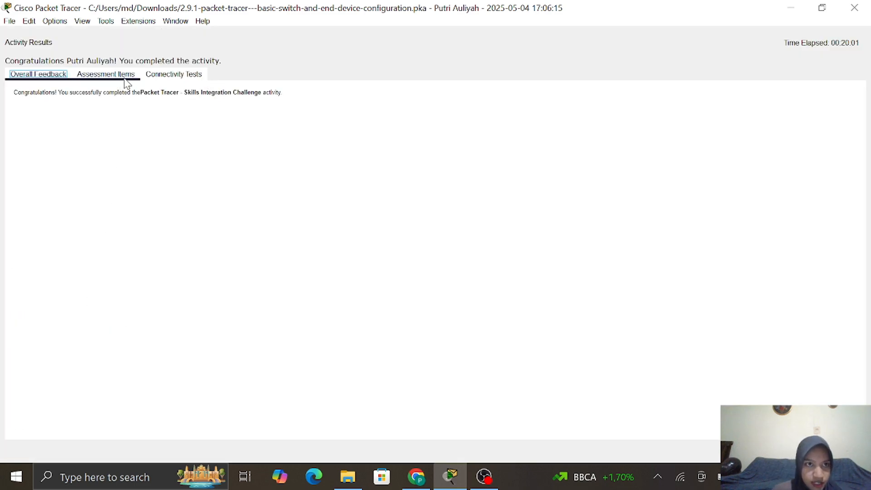
left_click(125, 78)
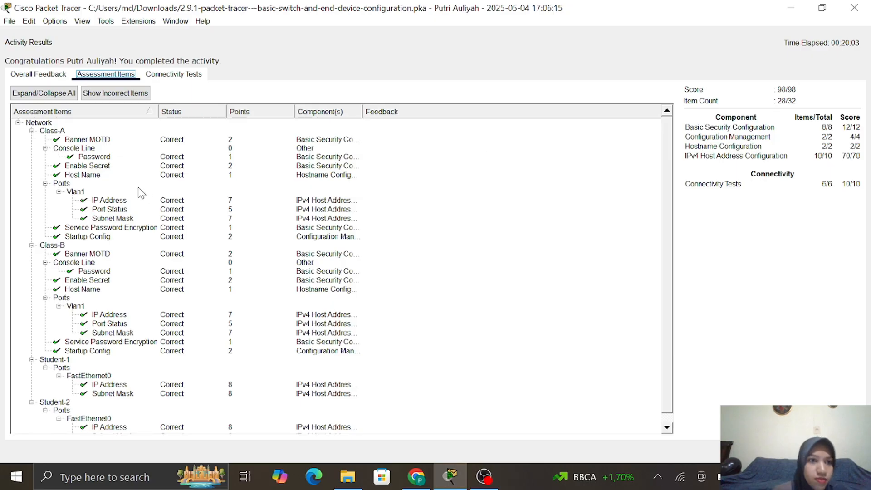
scroll(391, 212, "down", 1)
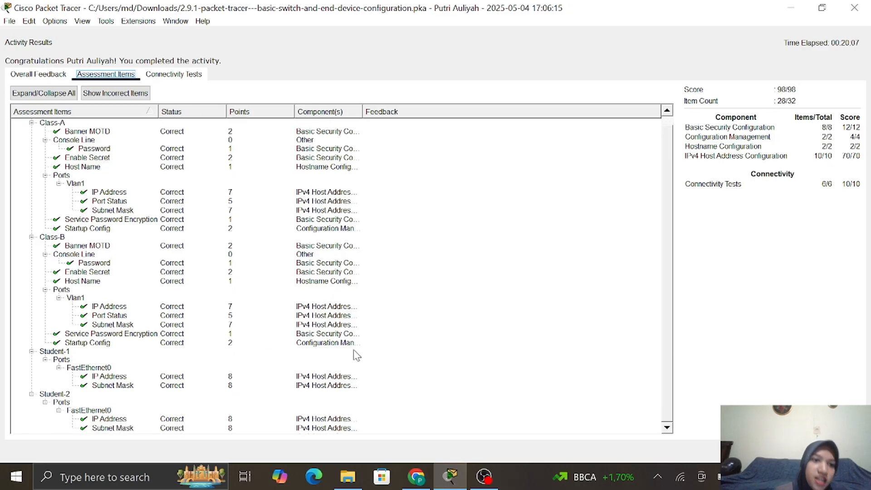
scroll(288, 230, "up", 1)
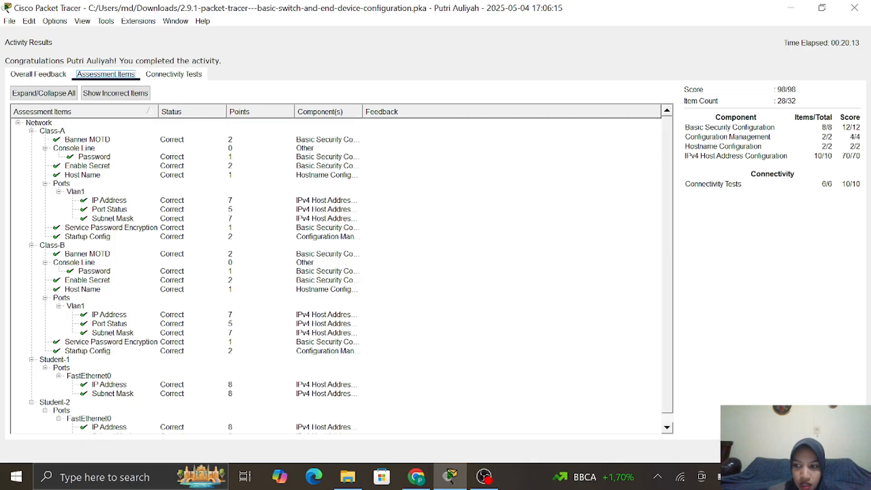
key("Escape")
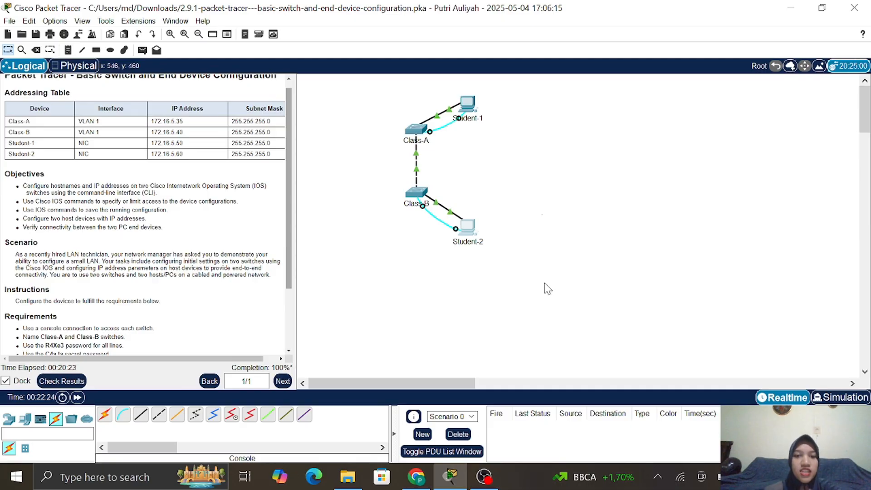
left_click(486, 477)
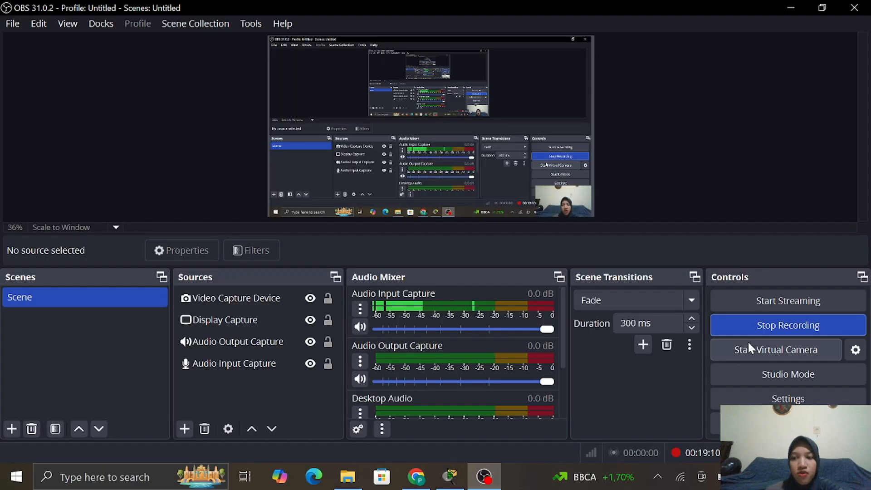